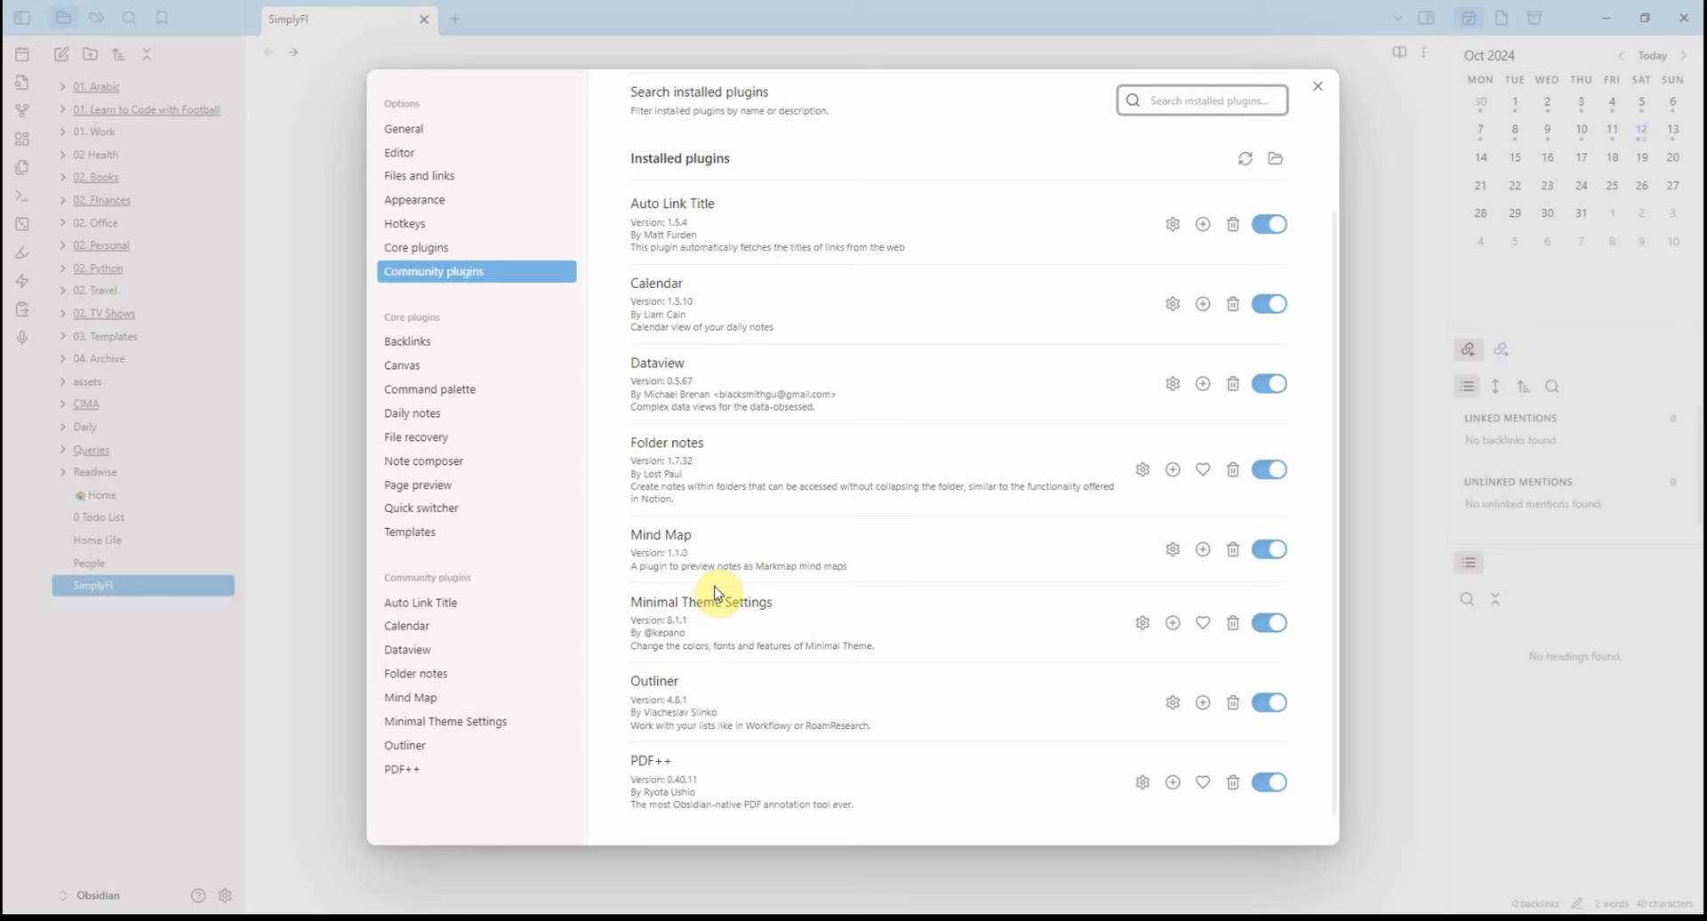
Step: Copy the address of the BBC Boeing article from the browser and paste it into Obsidian's SimplyFI note, below the PDF link
{"action": "left_click", "coordinate": [329, 544]}
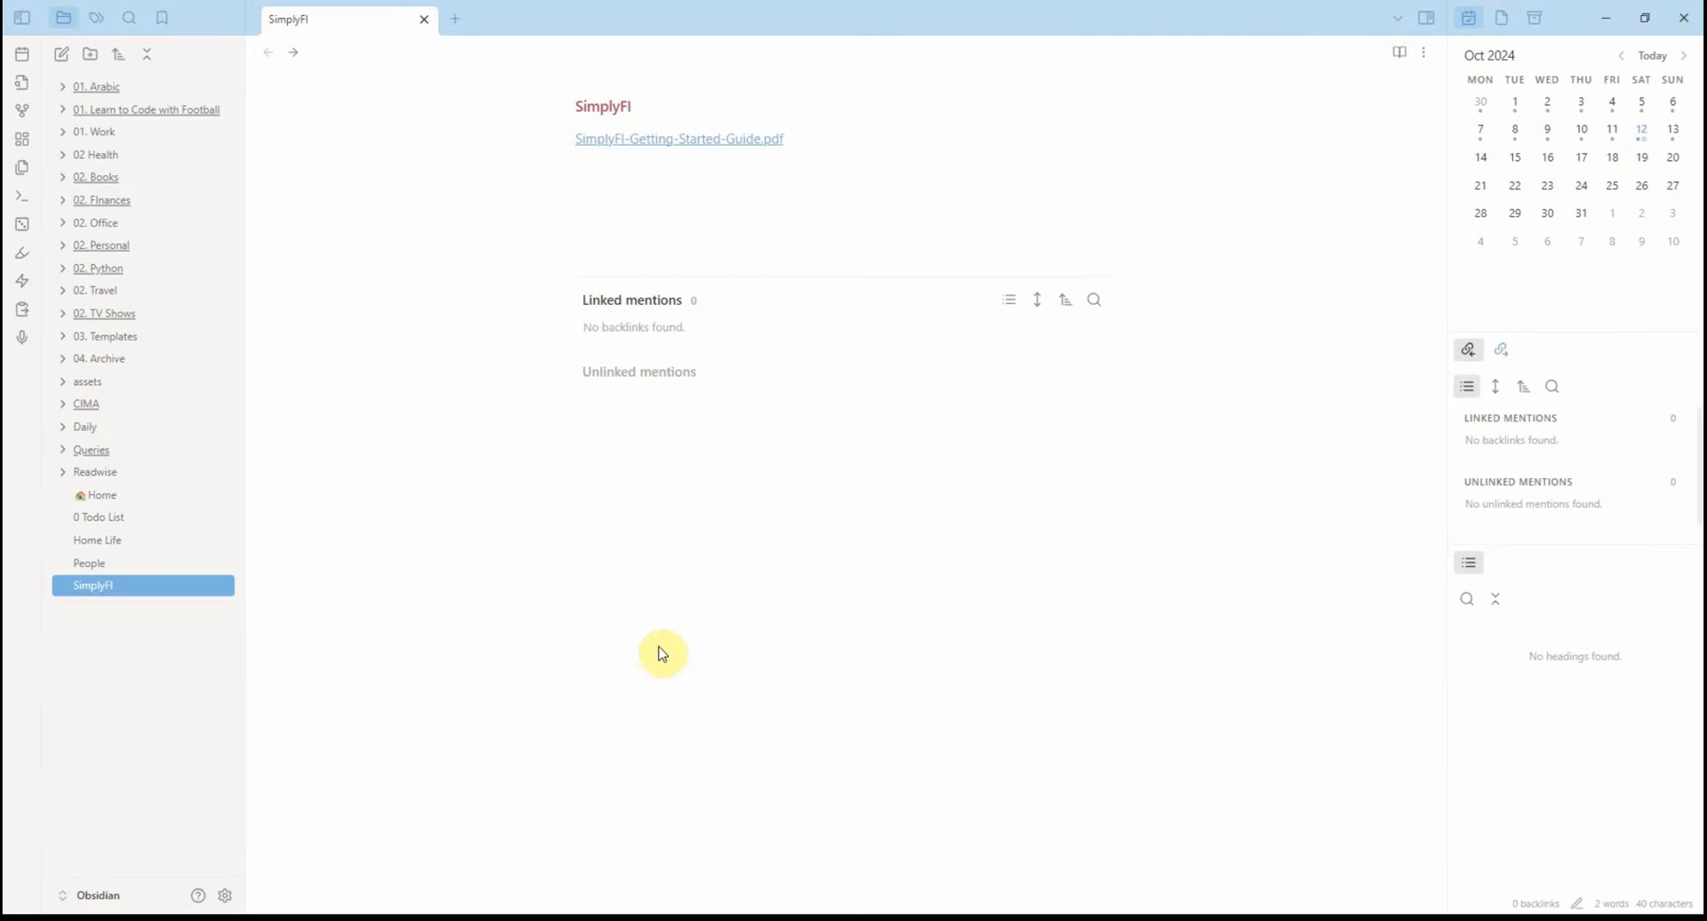
{"action": "left_click", "coordinate": [528, 919]}
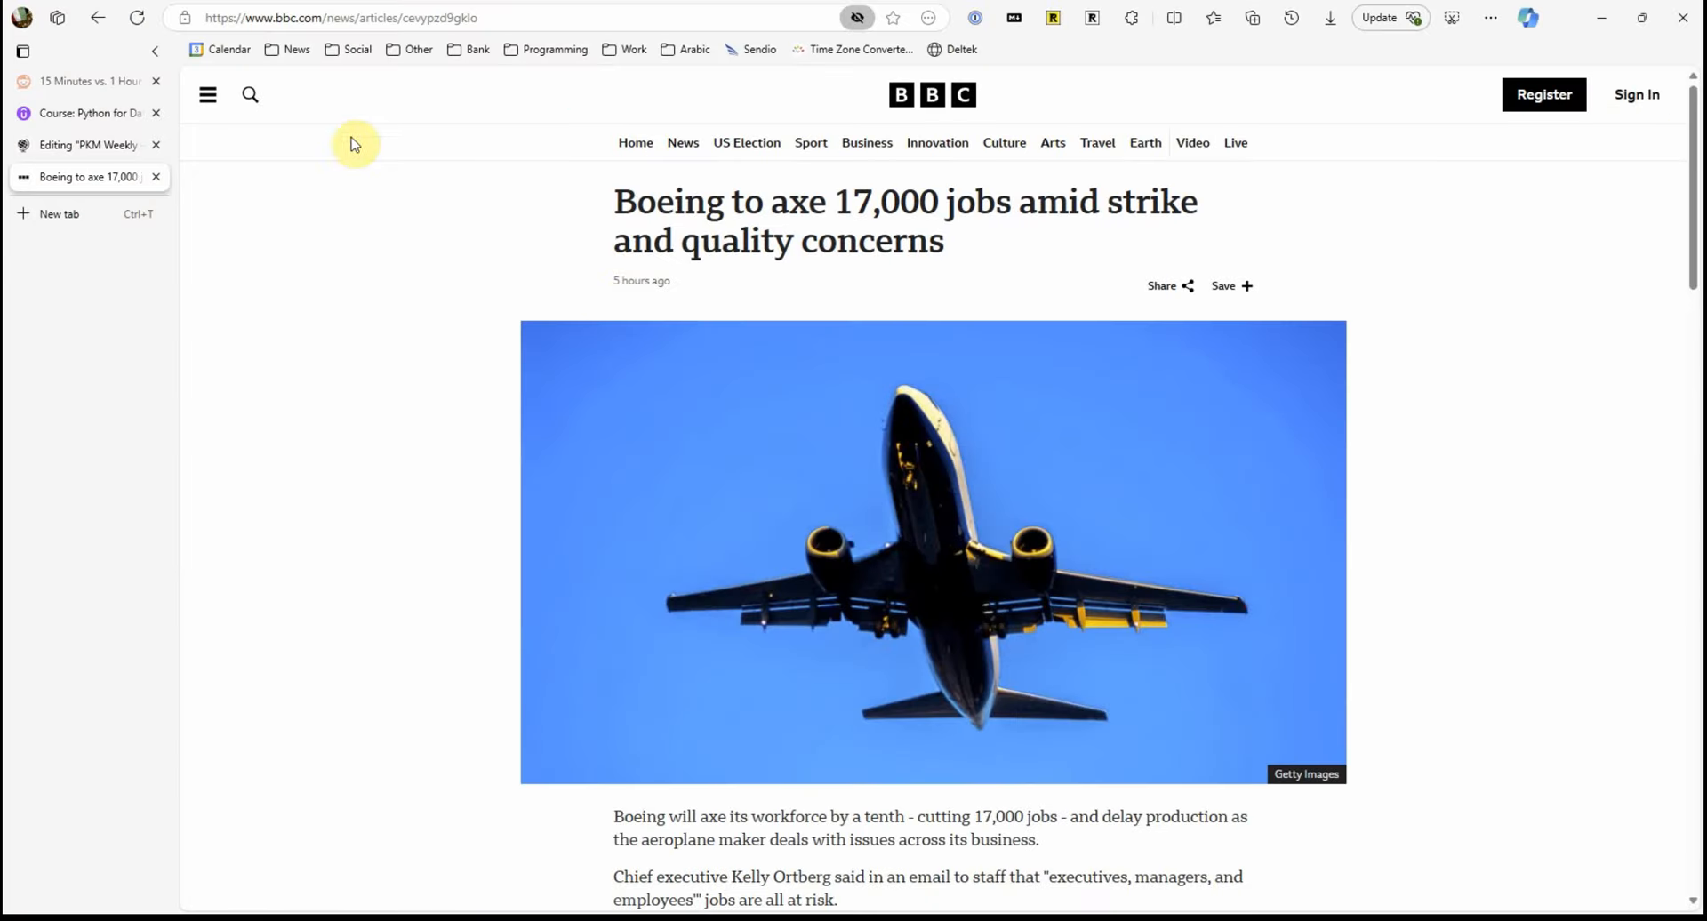
{"action": "left_click", "coordinate": [455, 18]}
{"action": "key", "text": "alt+Tab"}
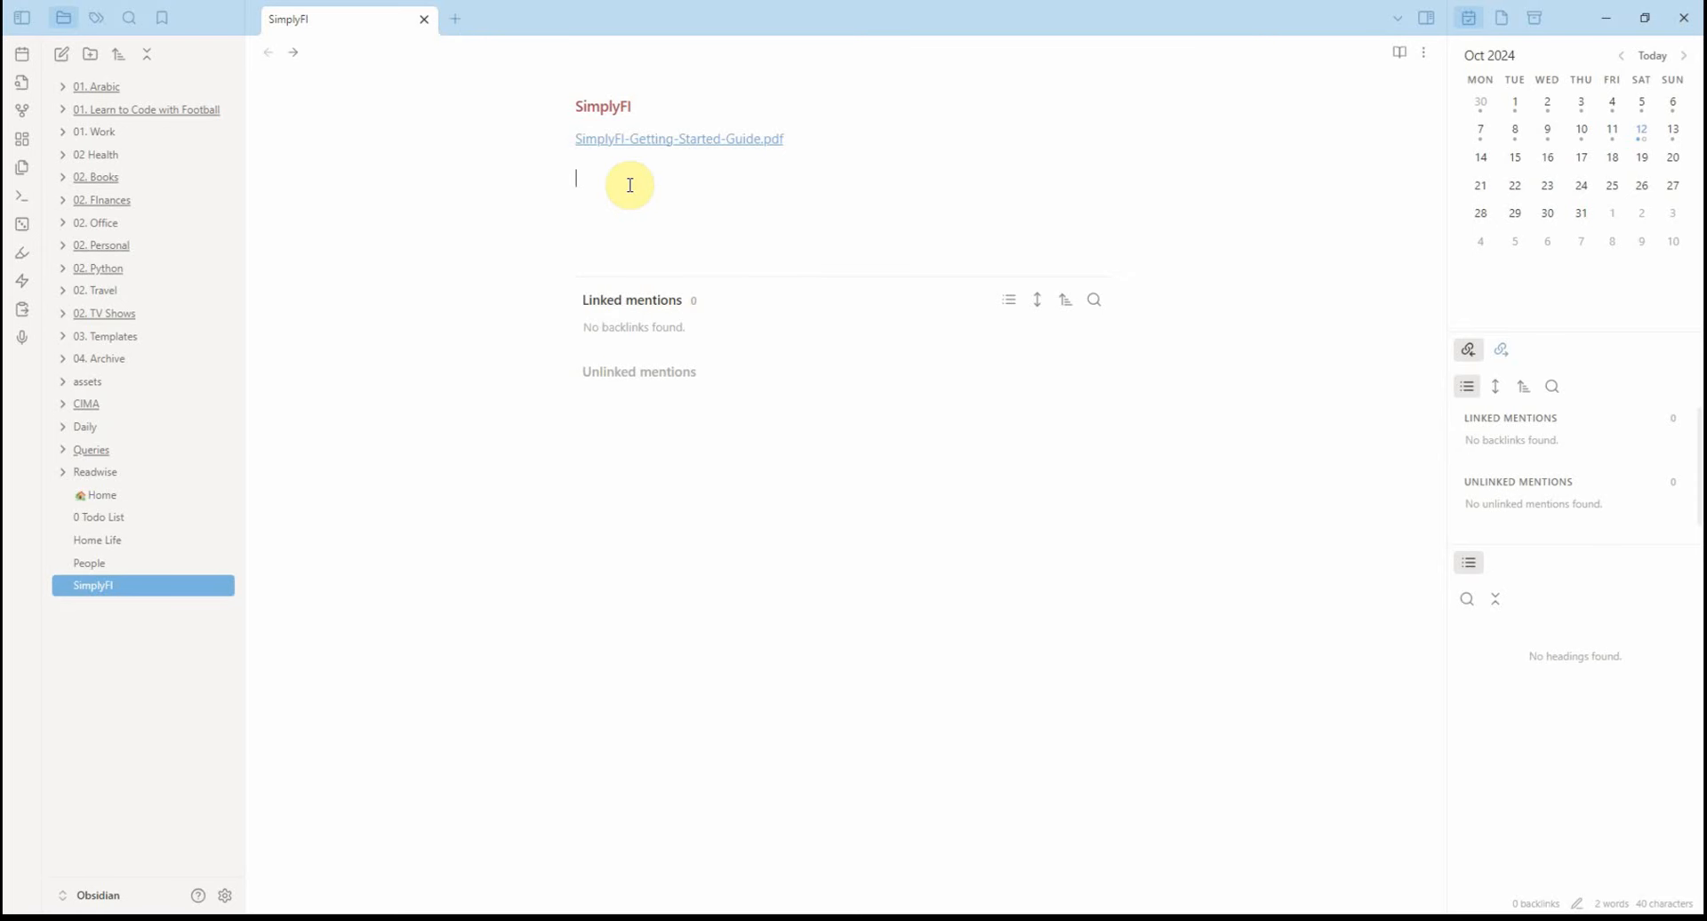
{"action": "type", "text": "[Fetching Title#fscp](https://www.bbc.com/news/articles/cevypzd9gklo)"}
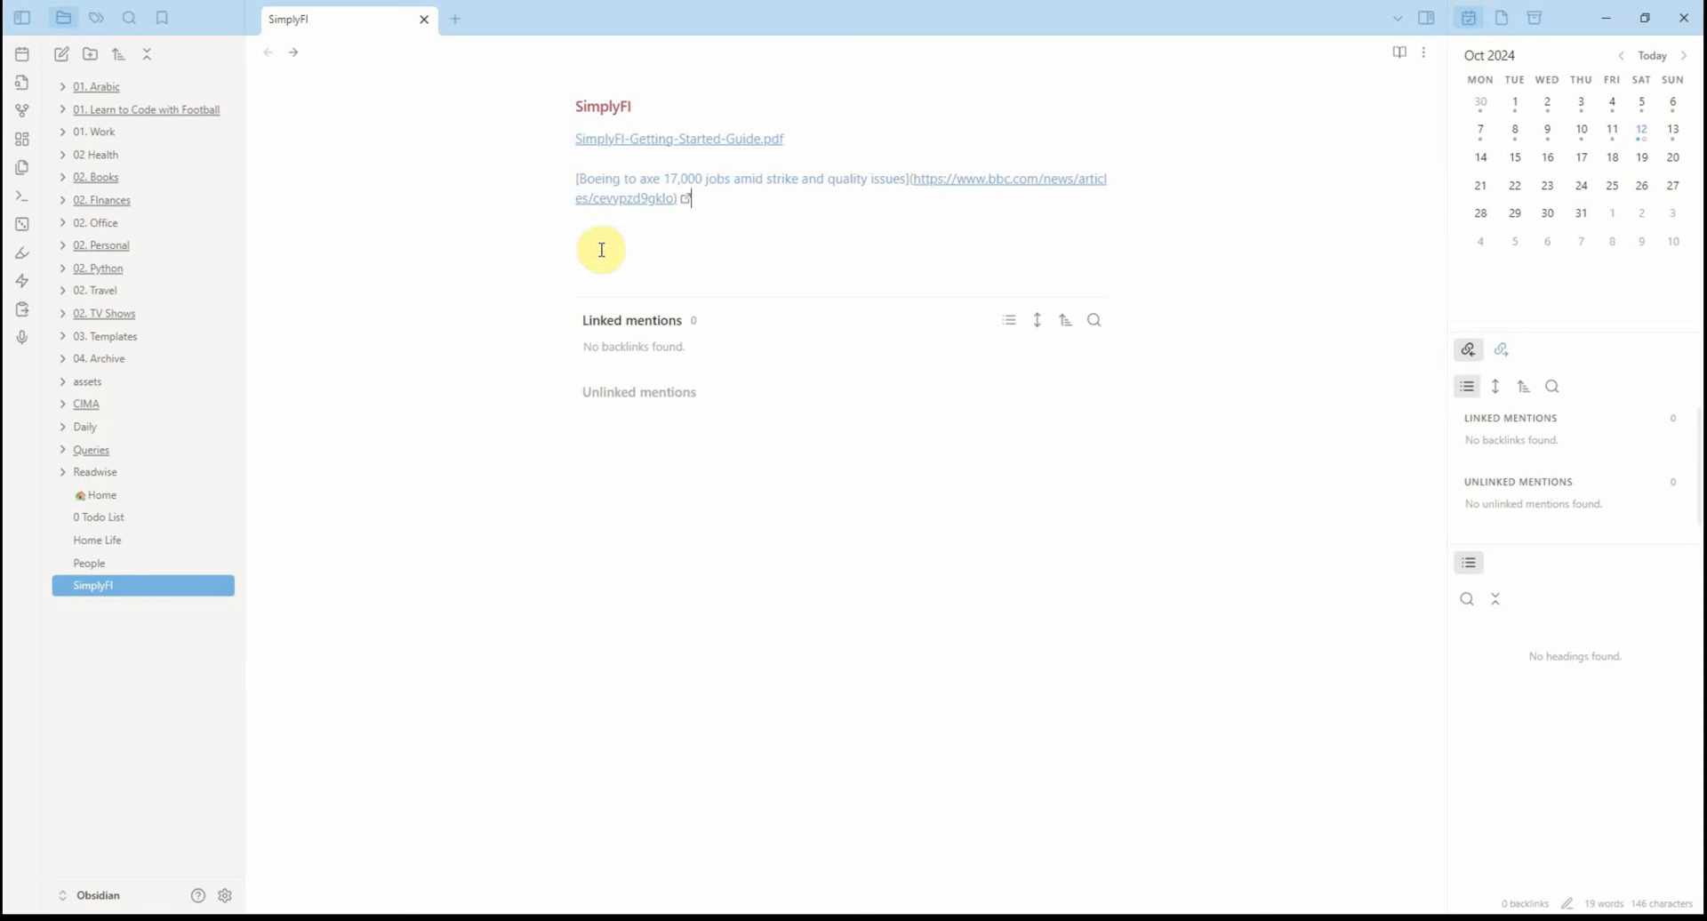
{"action": "key", "text": "Return"}
{"action": "key", "text": "Return"}
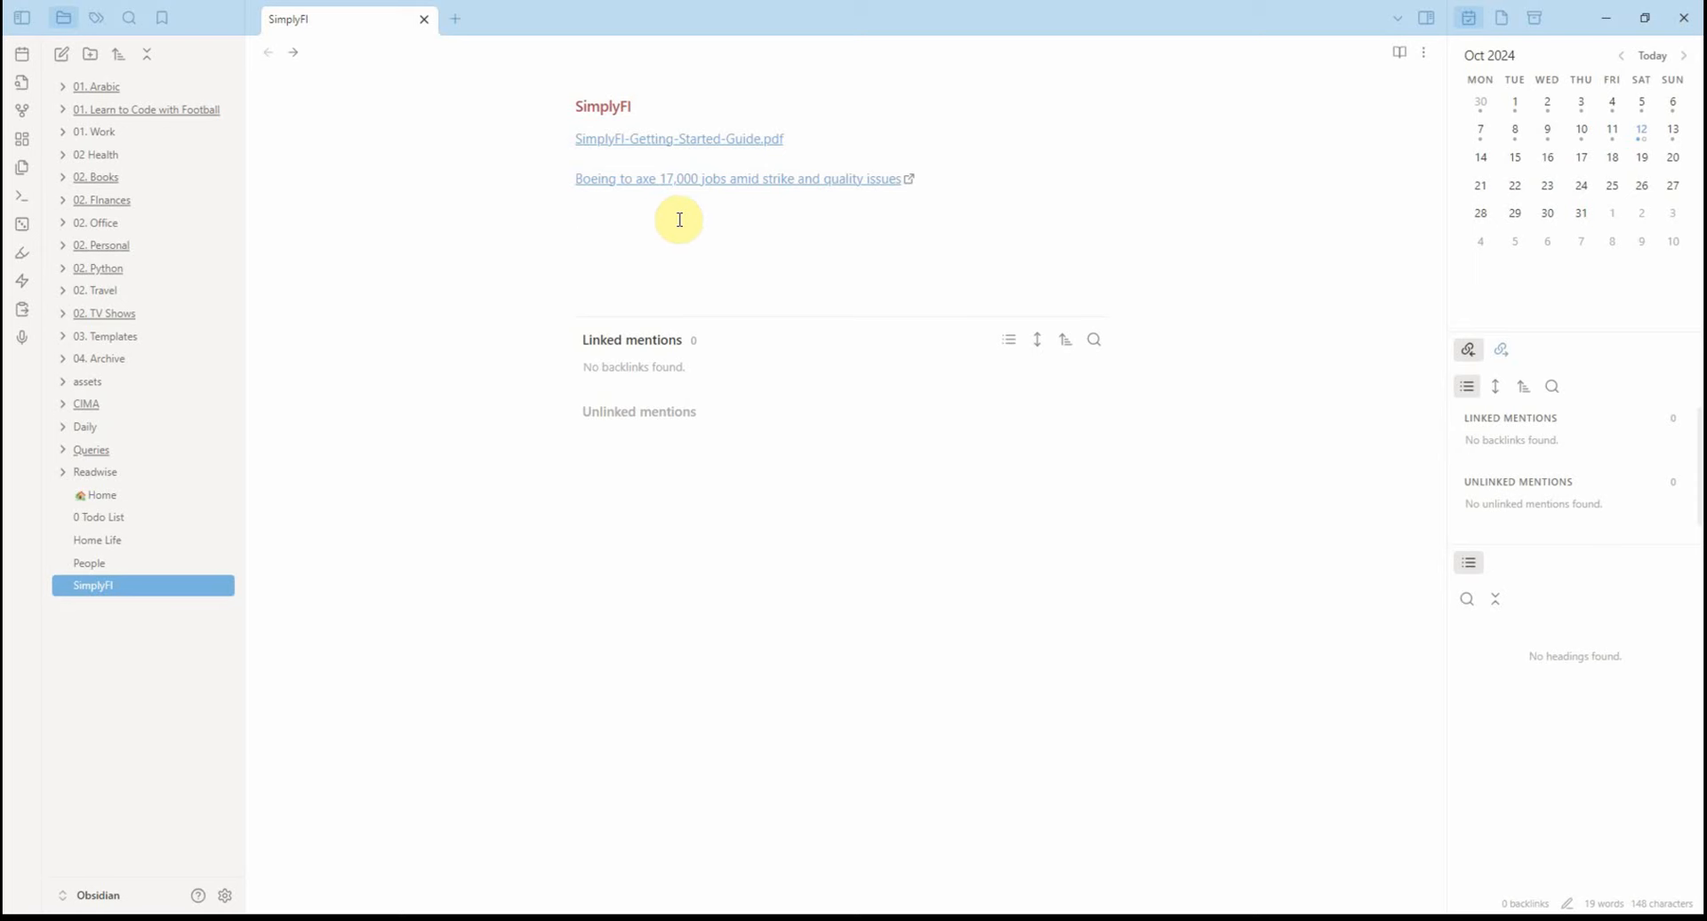
Step: Show the Boeing article link's source address and delete the whole link from the SimplyFI note
{"action": "left_click", "coordinate": [948, 178]}
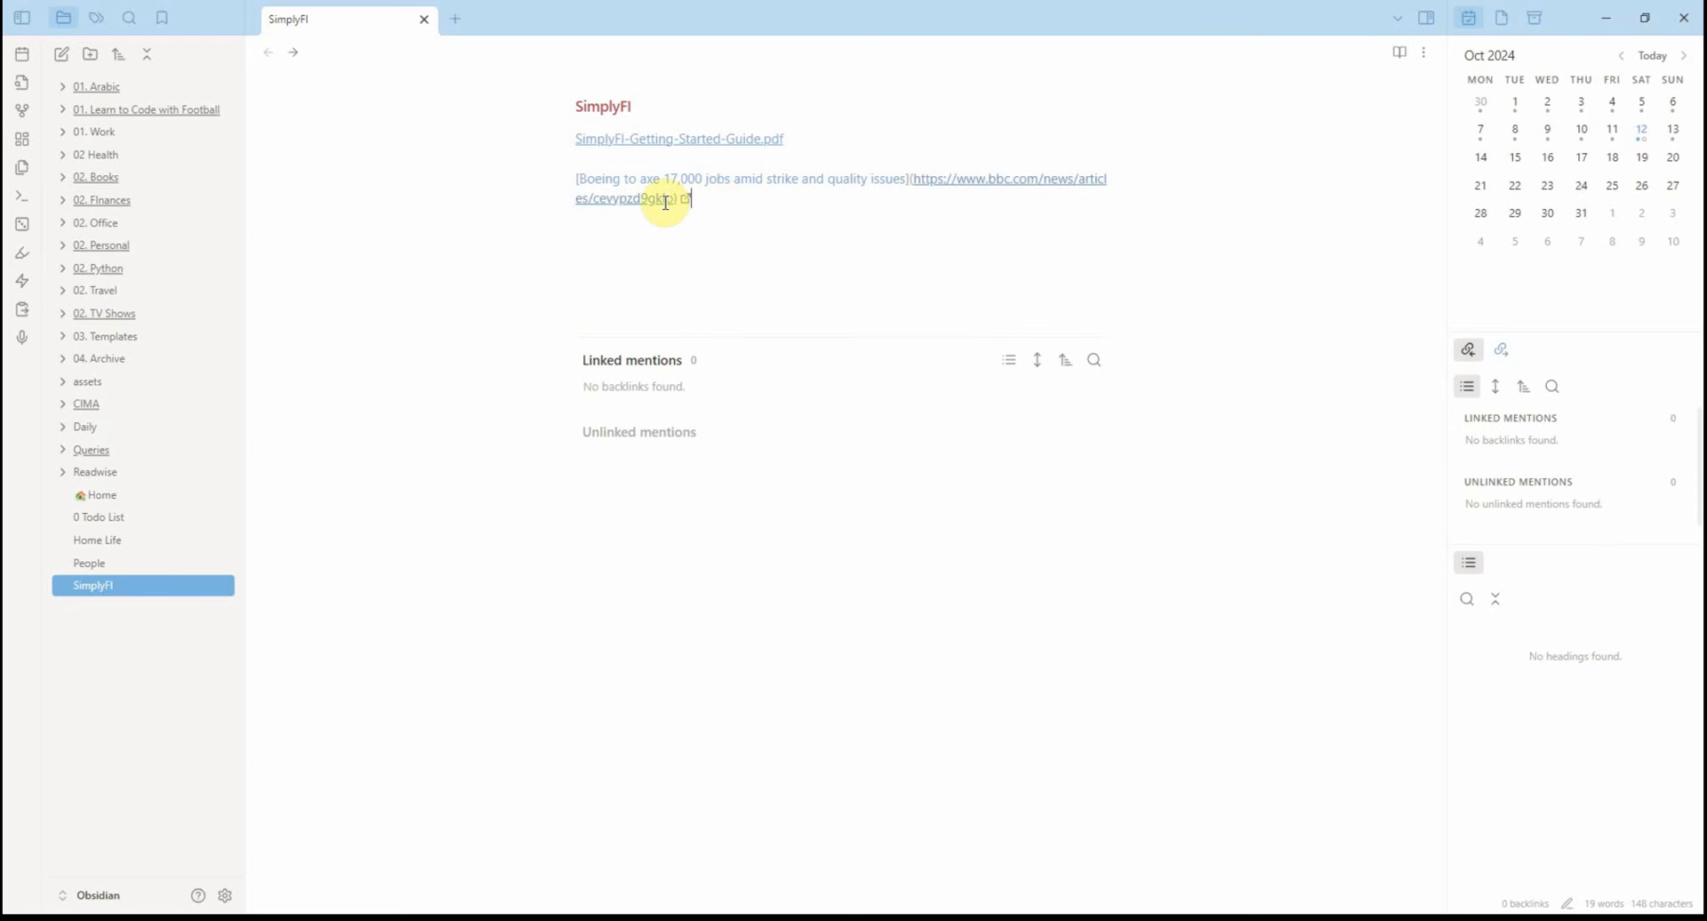
{"action": "left_click_drag", "start_coordinate": [673, 199], "coordinate": [913, 180]}
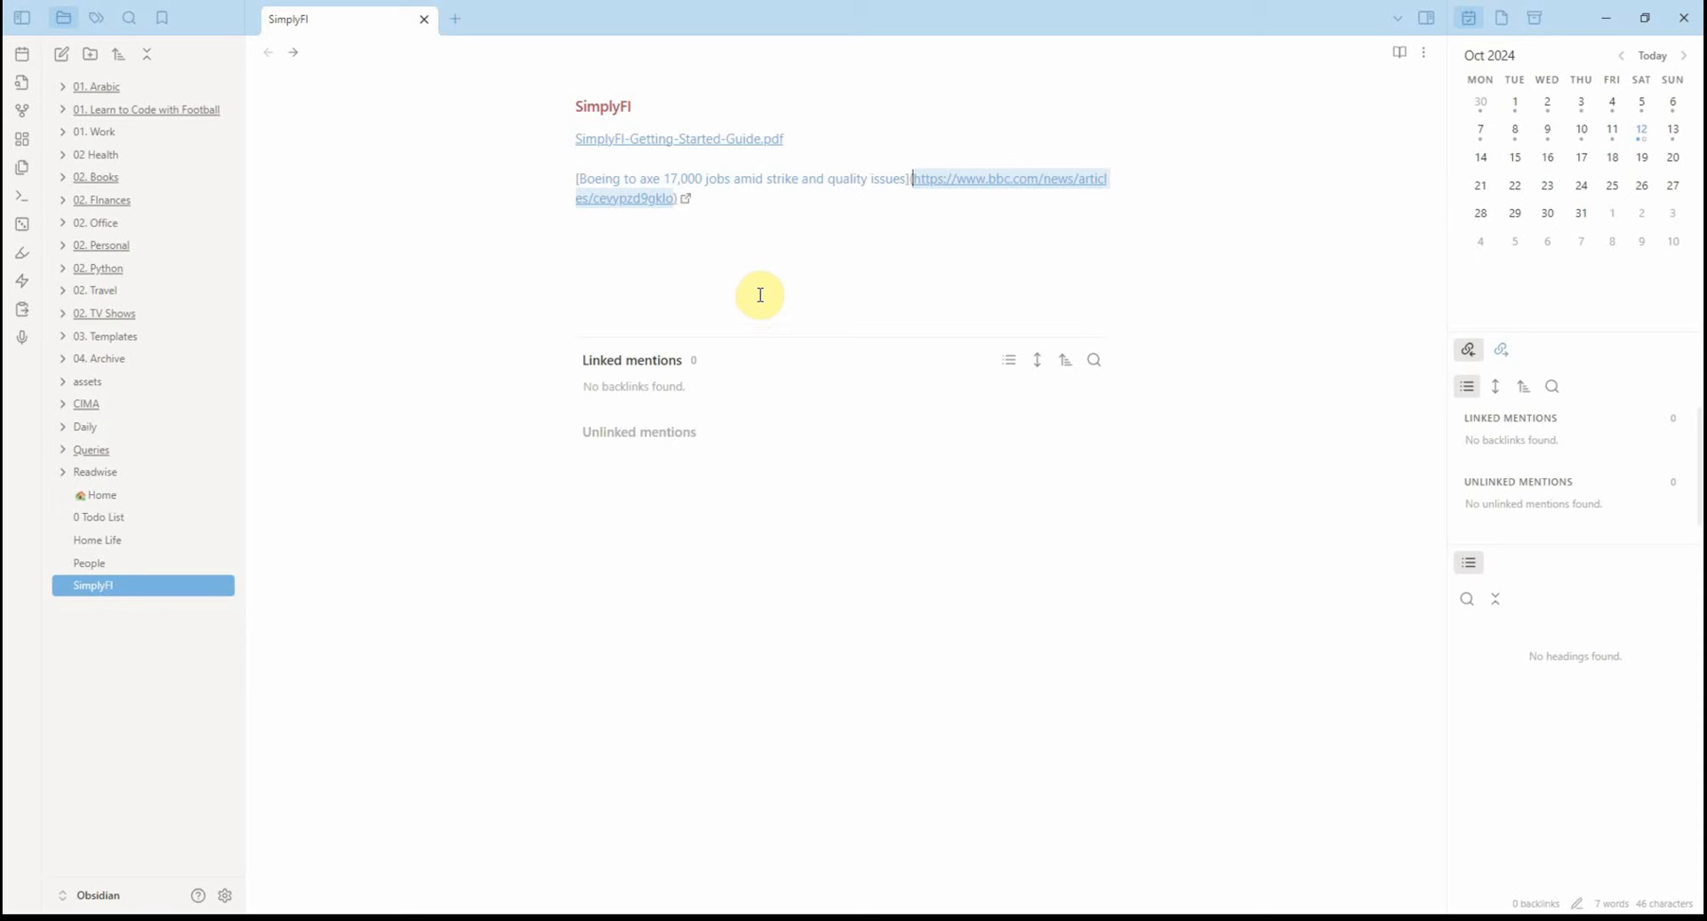
{"action": "left_click_drag", "start_coordinate": [746, 233], "coordinate": [507, 172]}
{"action": "key", "text": "BackSpace"}
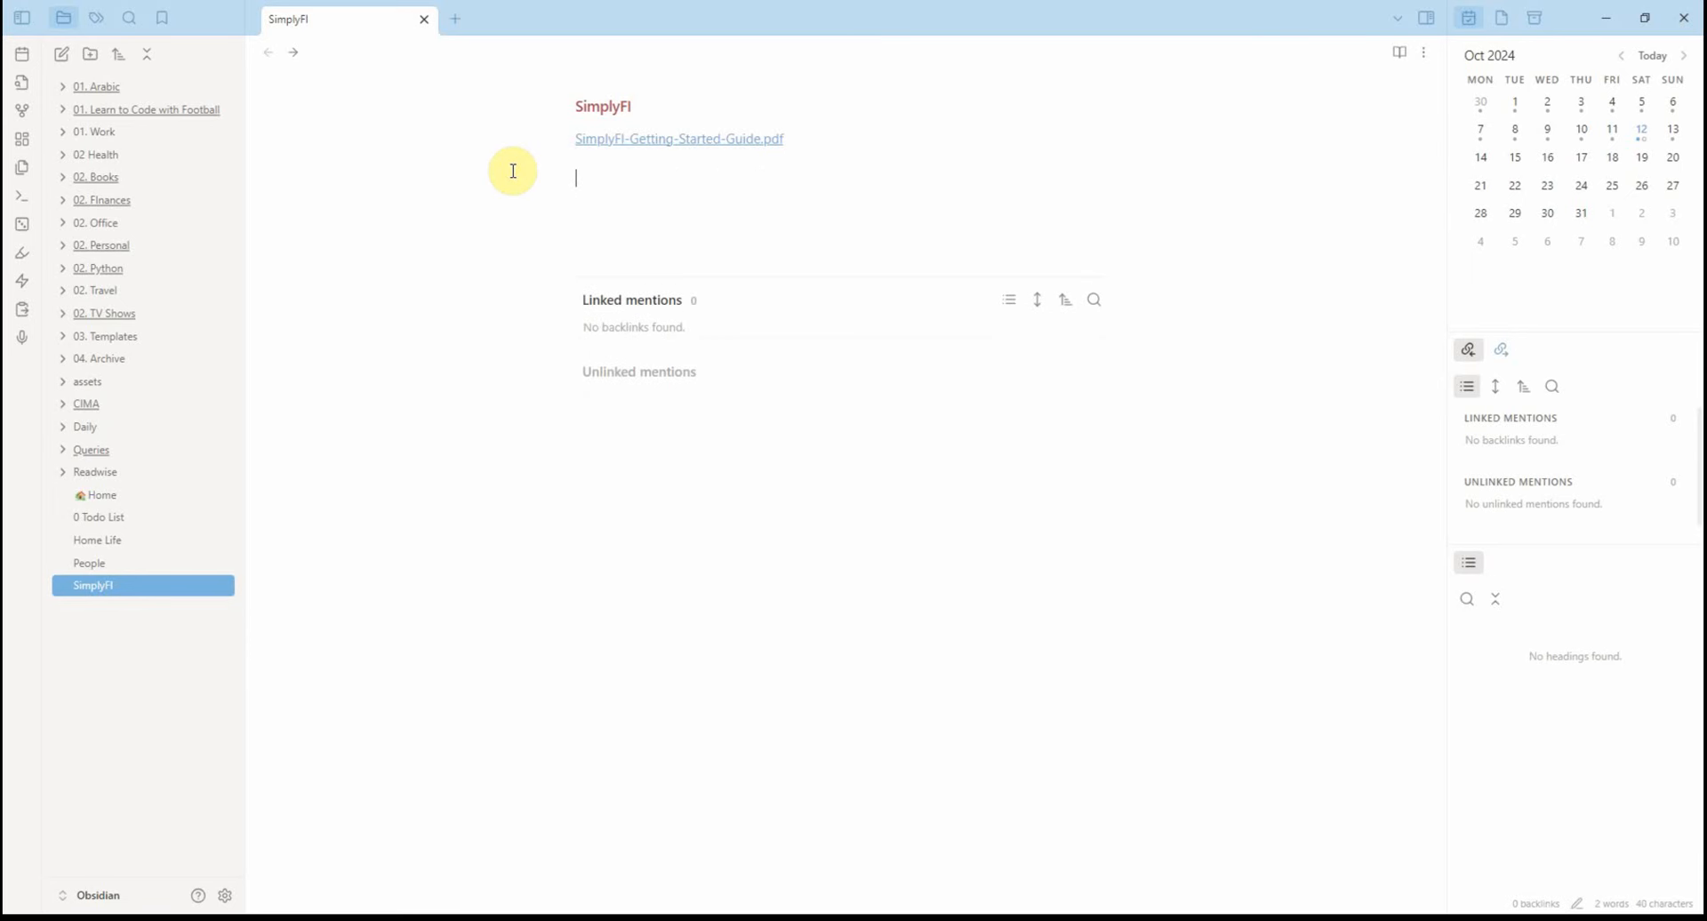
Step: Check Calendar among the installed community plugins and create a daily note for 22 October 2024 from the calendar
{"action": "left_click", "coordinate": [225, 896]}
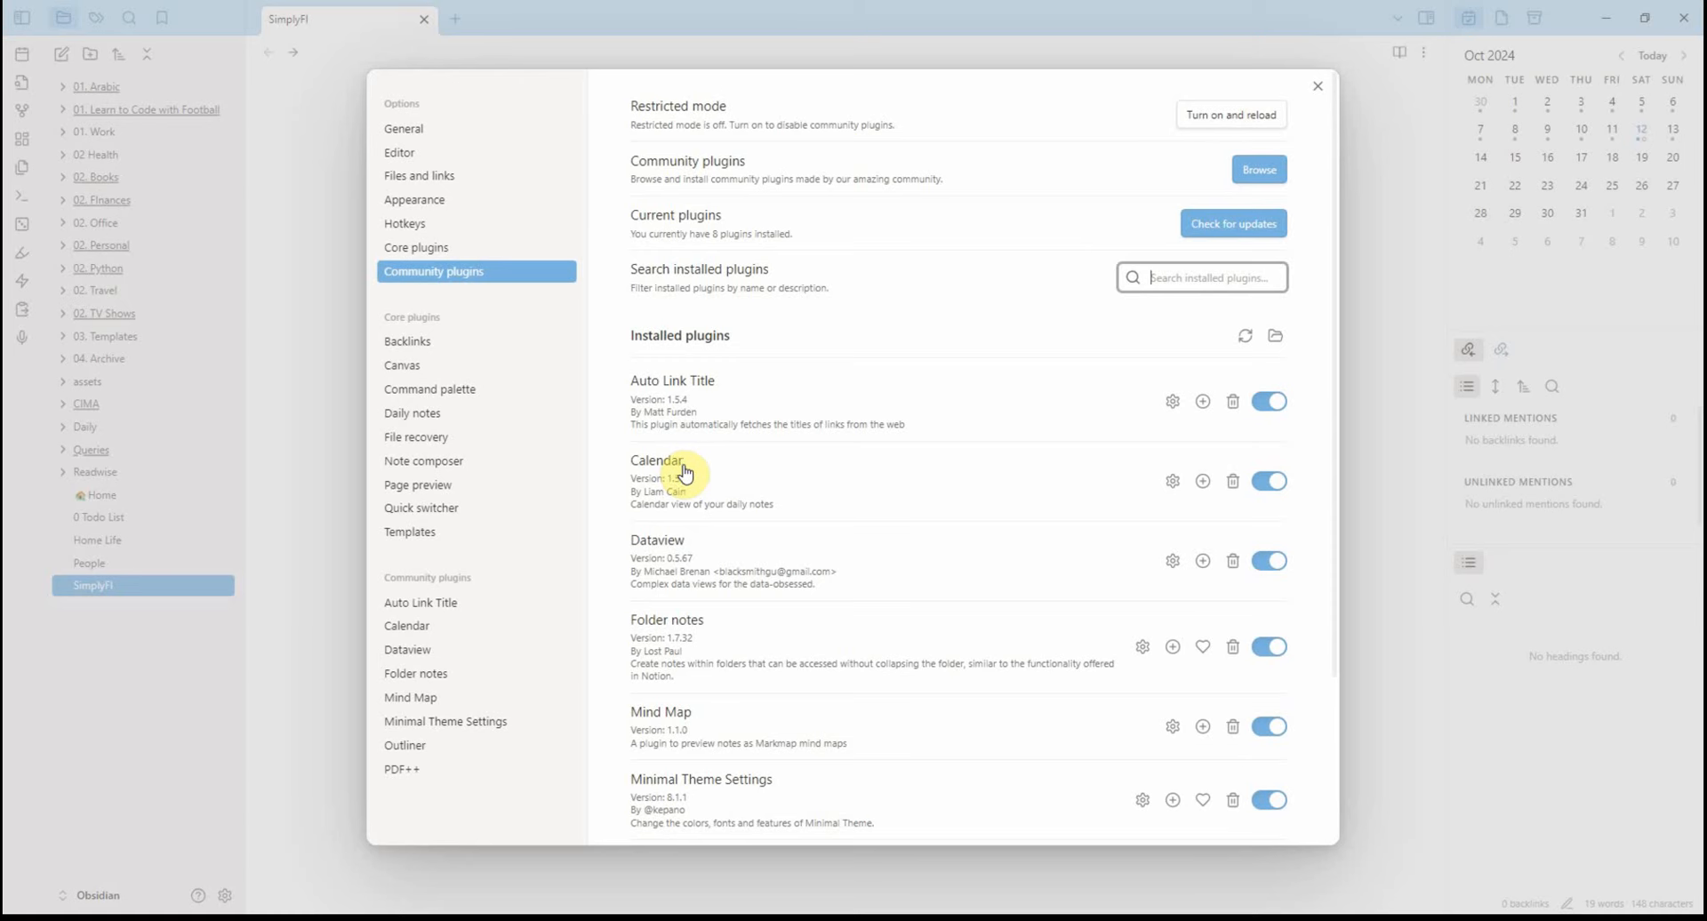
{"action": "left_click", "coordinate": [1323, 87]}
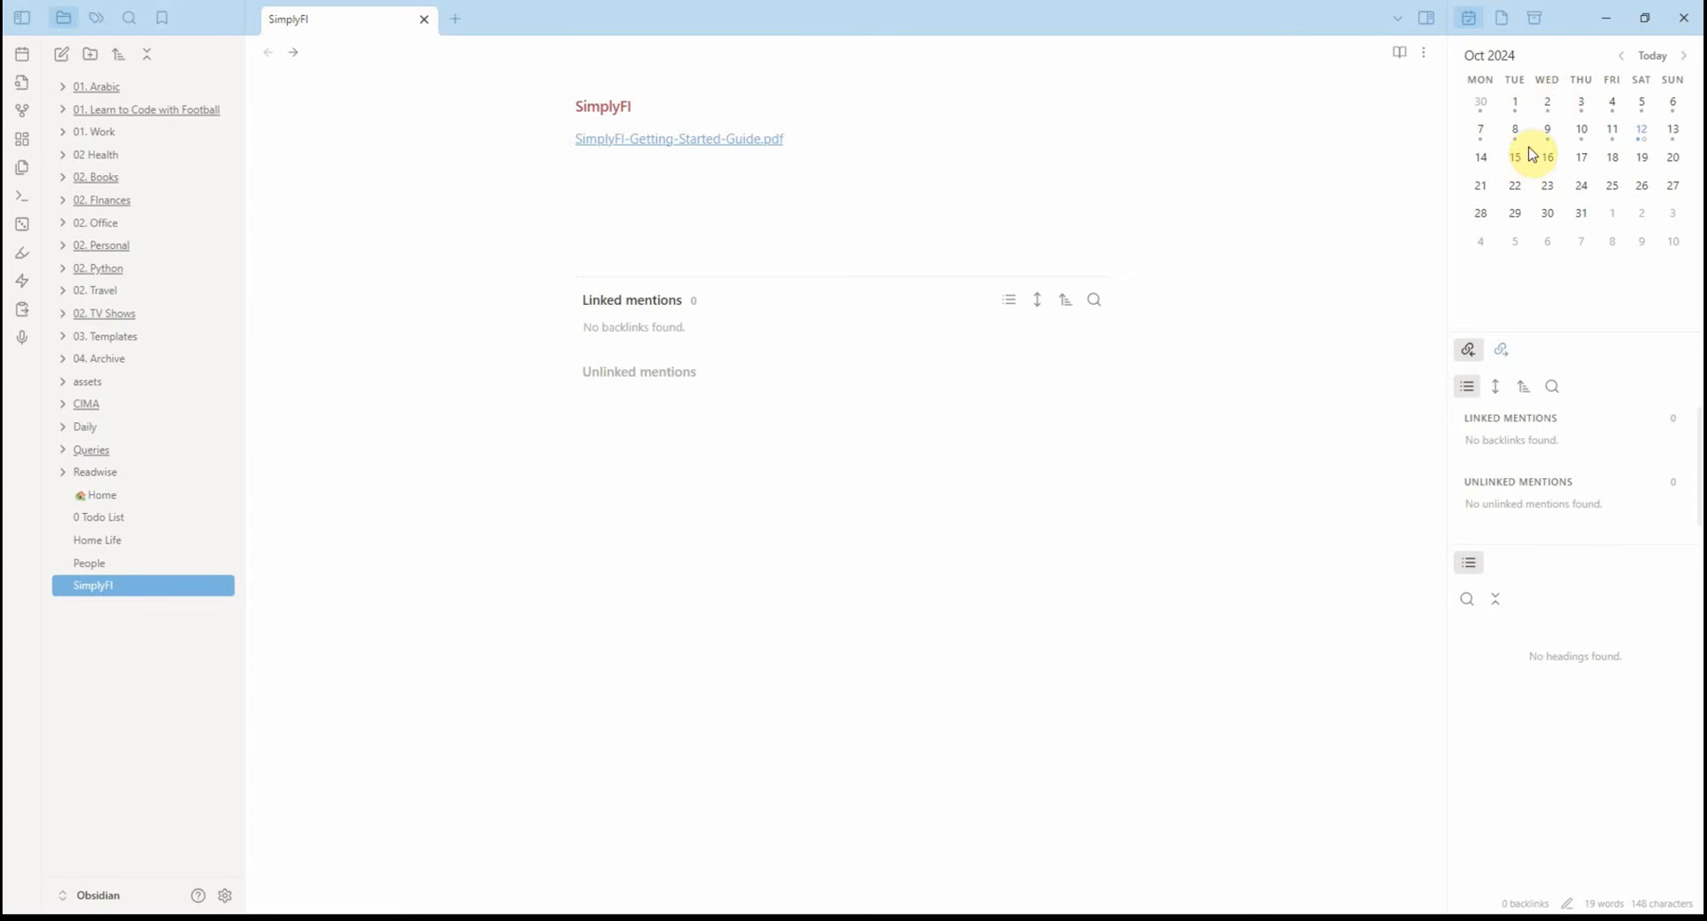
{"action": "left_click", "coordinate": [1622, 55]}
{"action": "left_click", "coordinate": [1622, 55]}
{"action": "left_click", "coordinate": [1672, 56]}
{"action": "left_click", "coordinate": [1515, 188]}
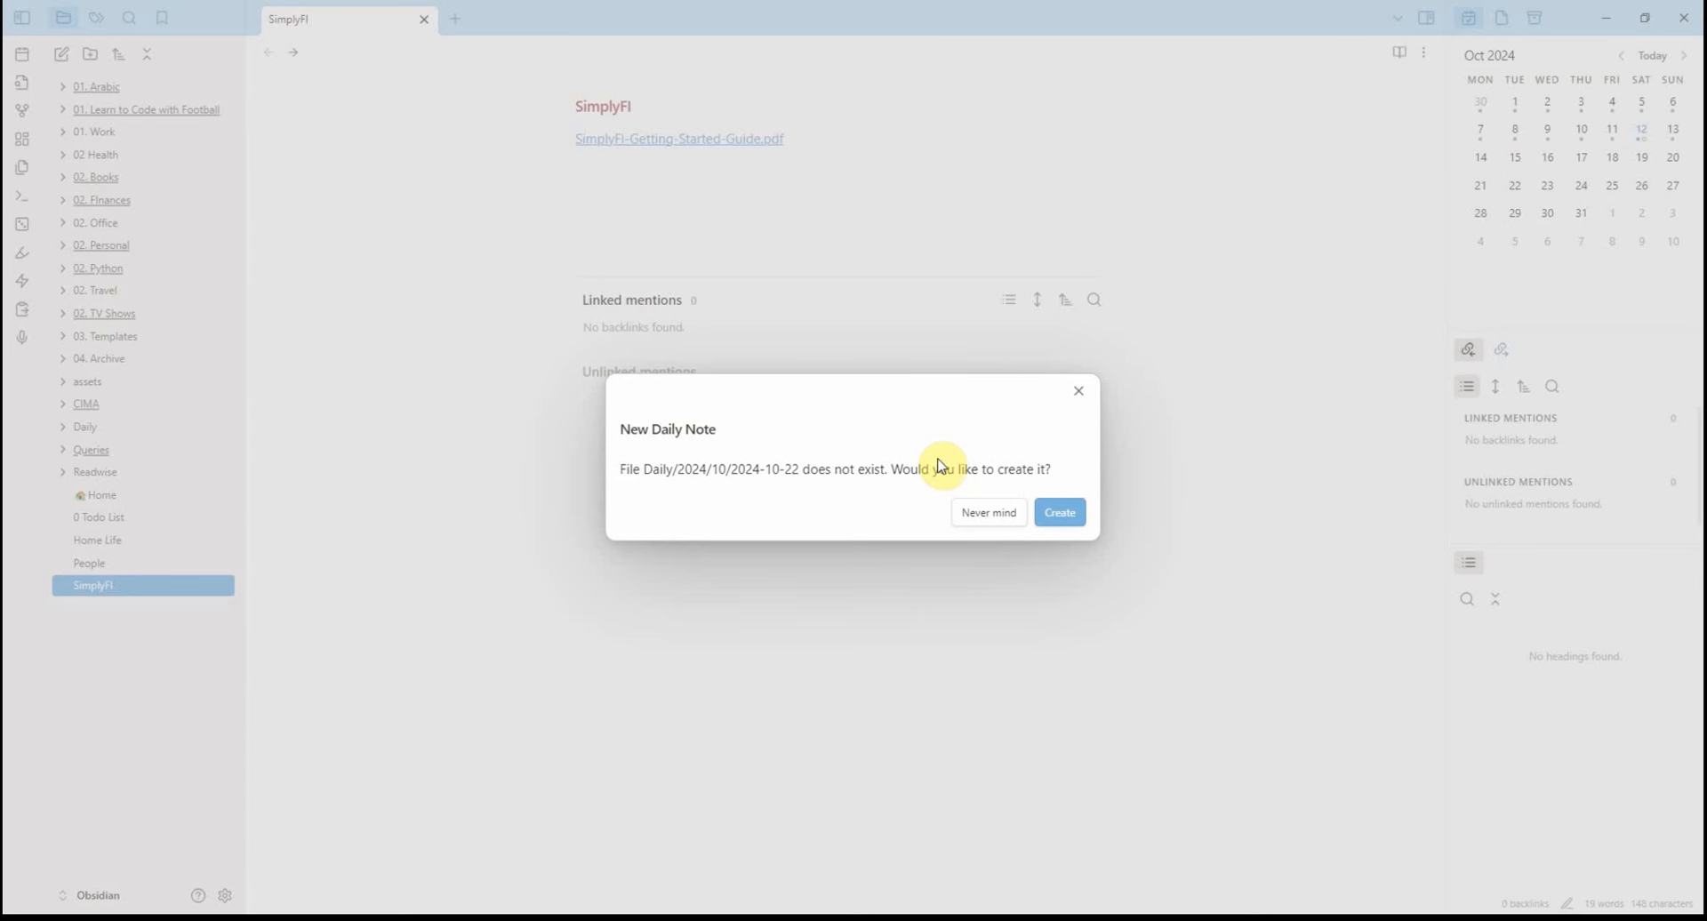
{"action": "left_click", "coordinate": [1079, 520]}
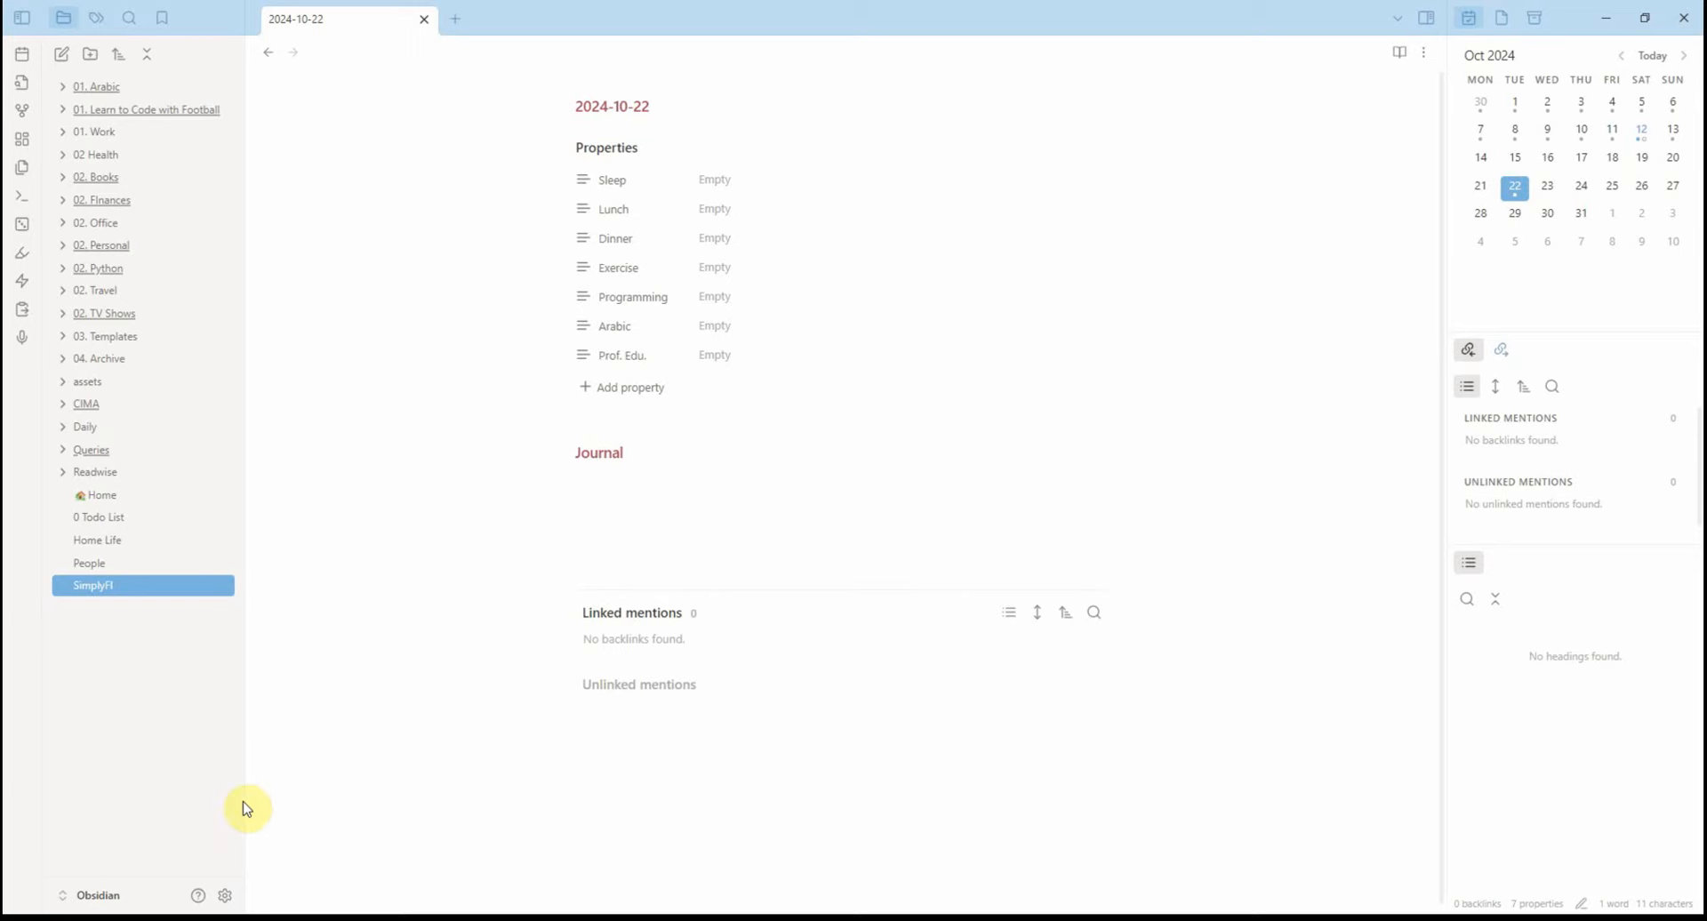
Step: Check Dataview among the installed community plugins and examine the On This Day note's query and rendered list in the Queries folder
{"action": "left_click", "coordinate": [236, 898]}
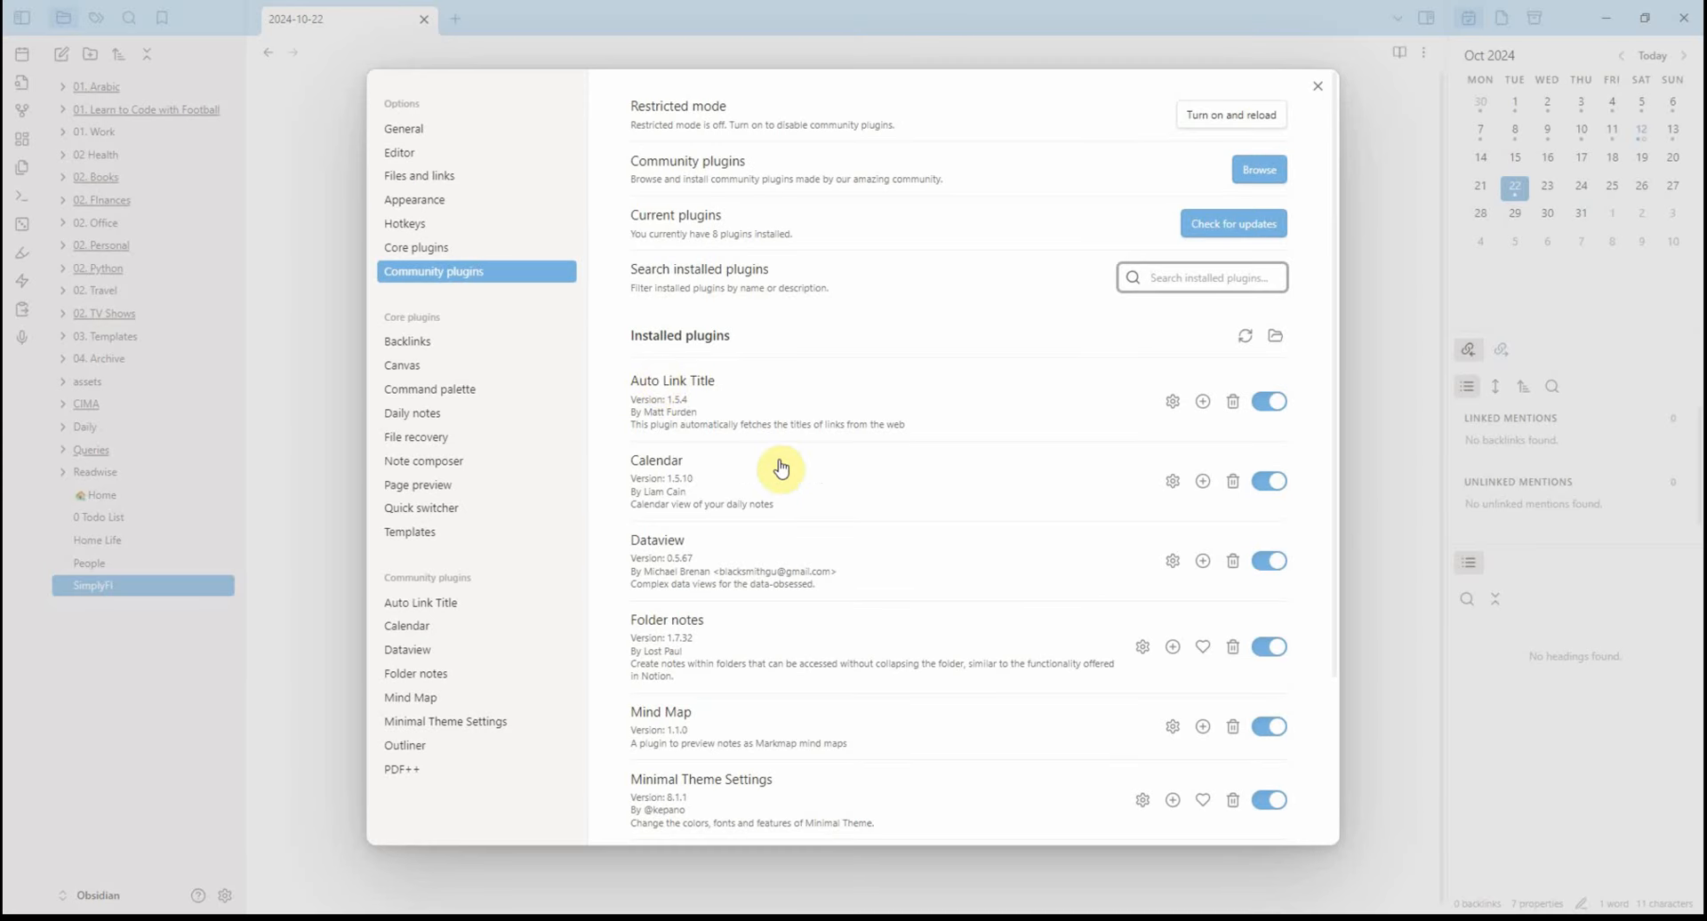
{"action": "scroll", "coordinate": [758, 520], "scroll_direction": "down", "scroll_amount": 1}
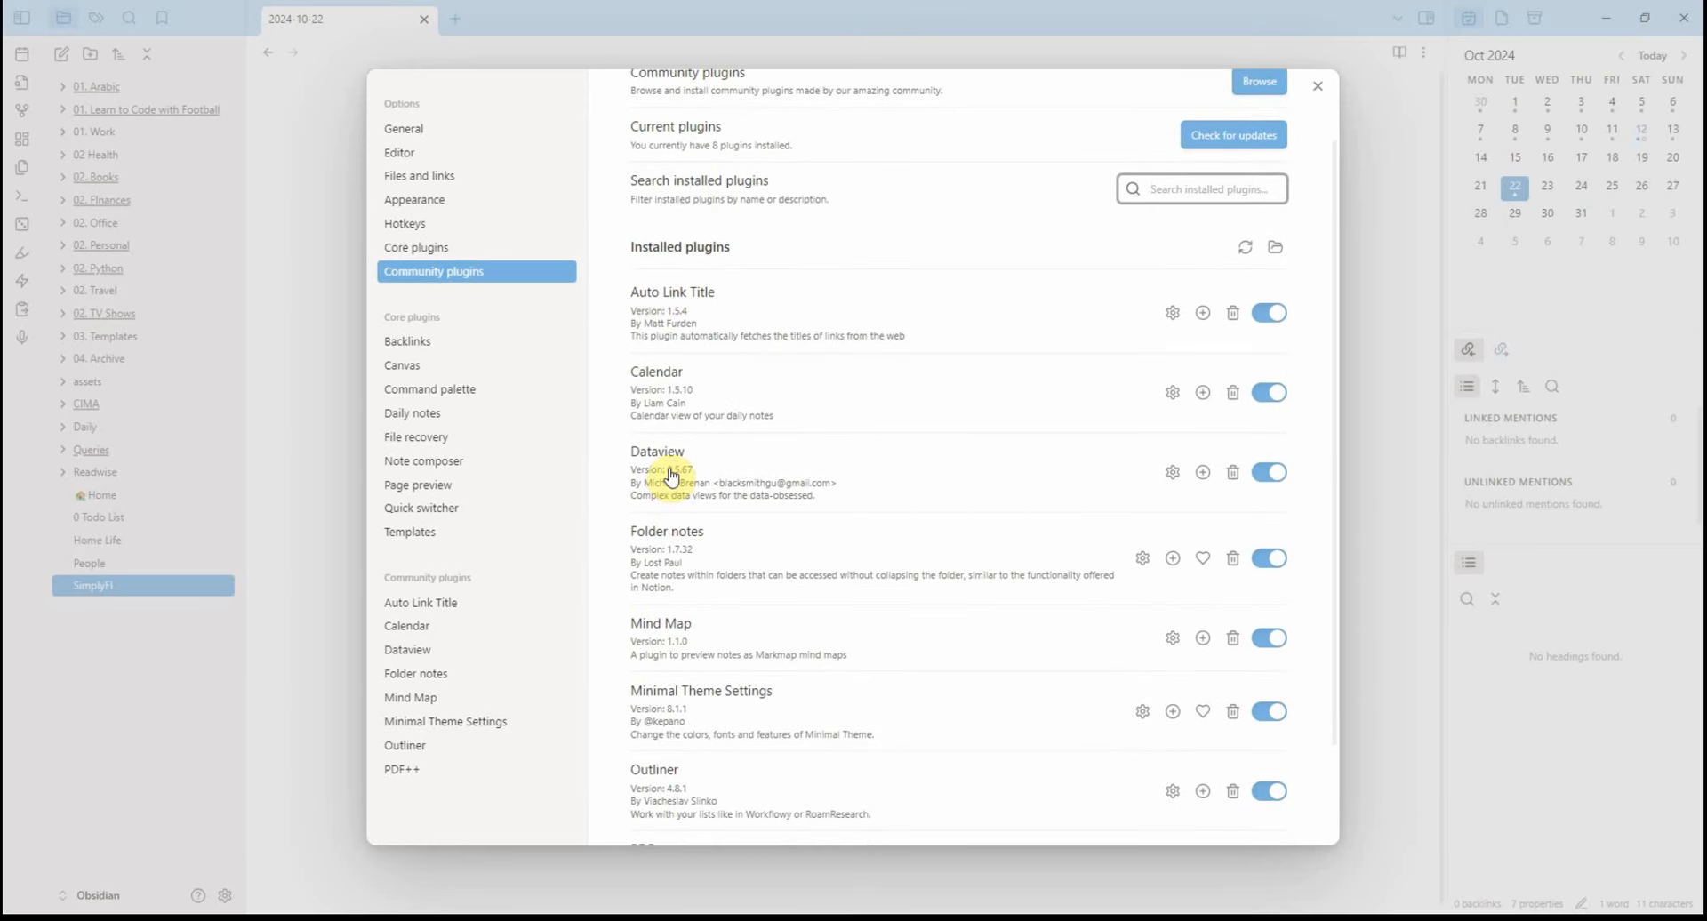
{"action": "left_click", "coordinate": [301, 546]}
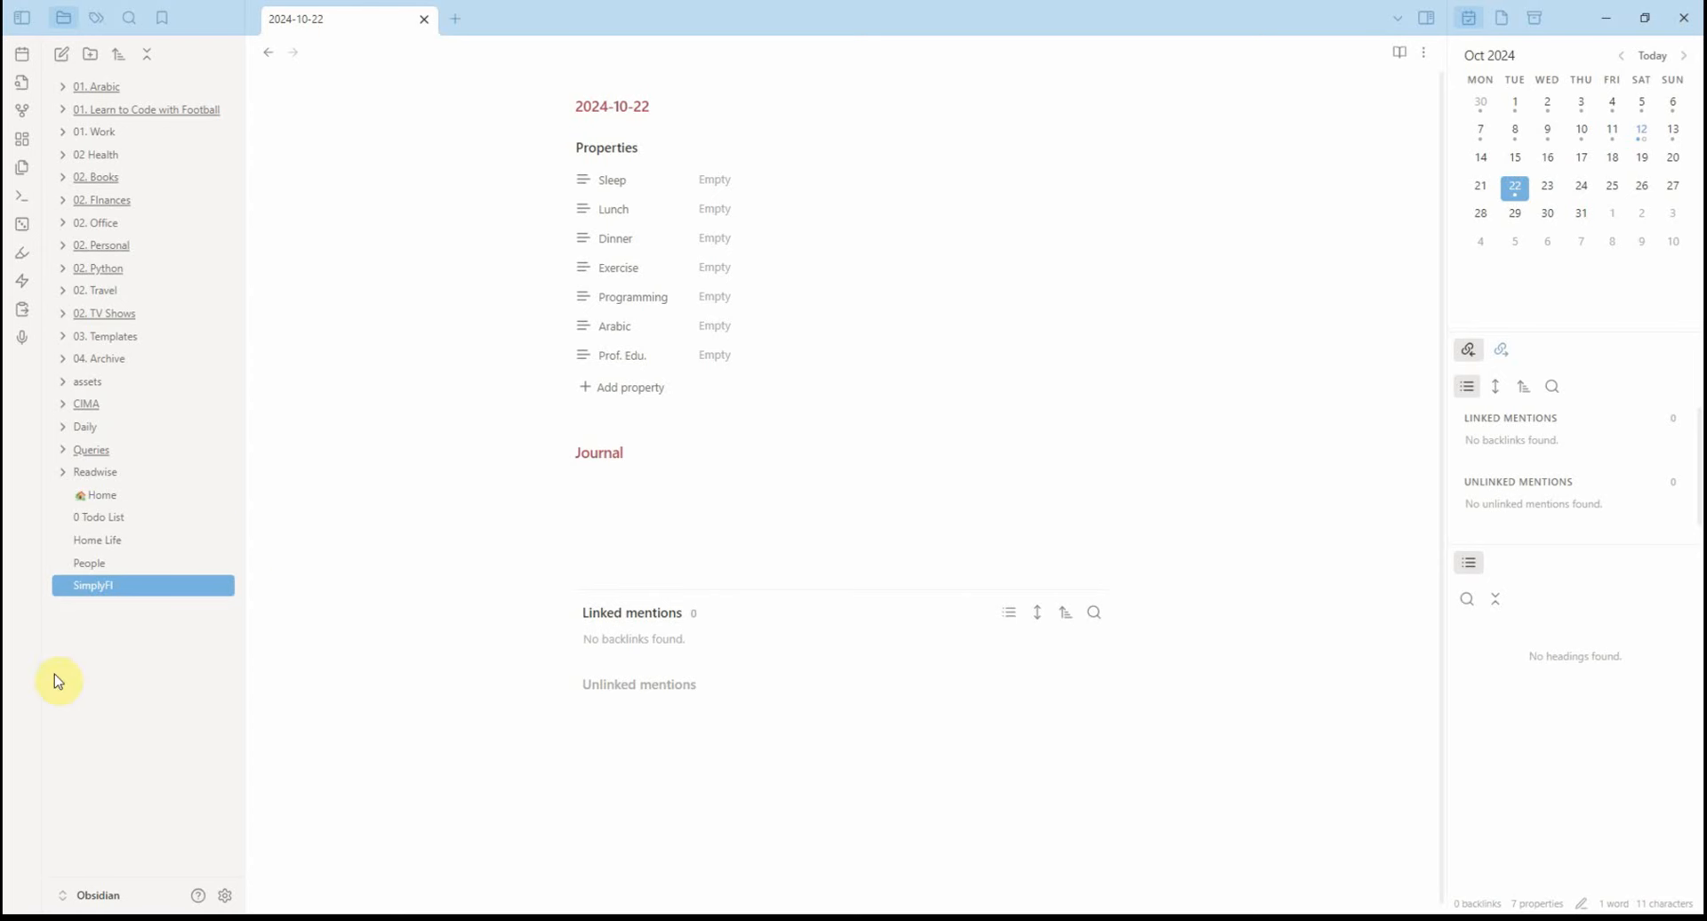
{"action": "left_click", "coordinate": [61, 452]}
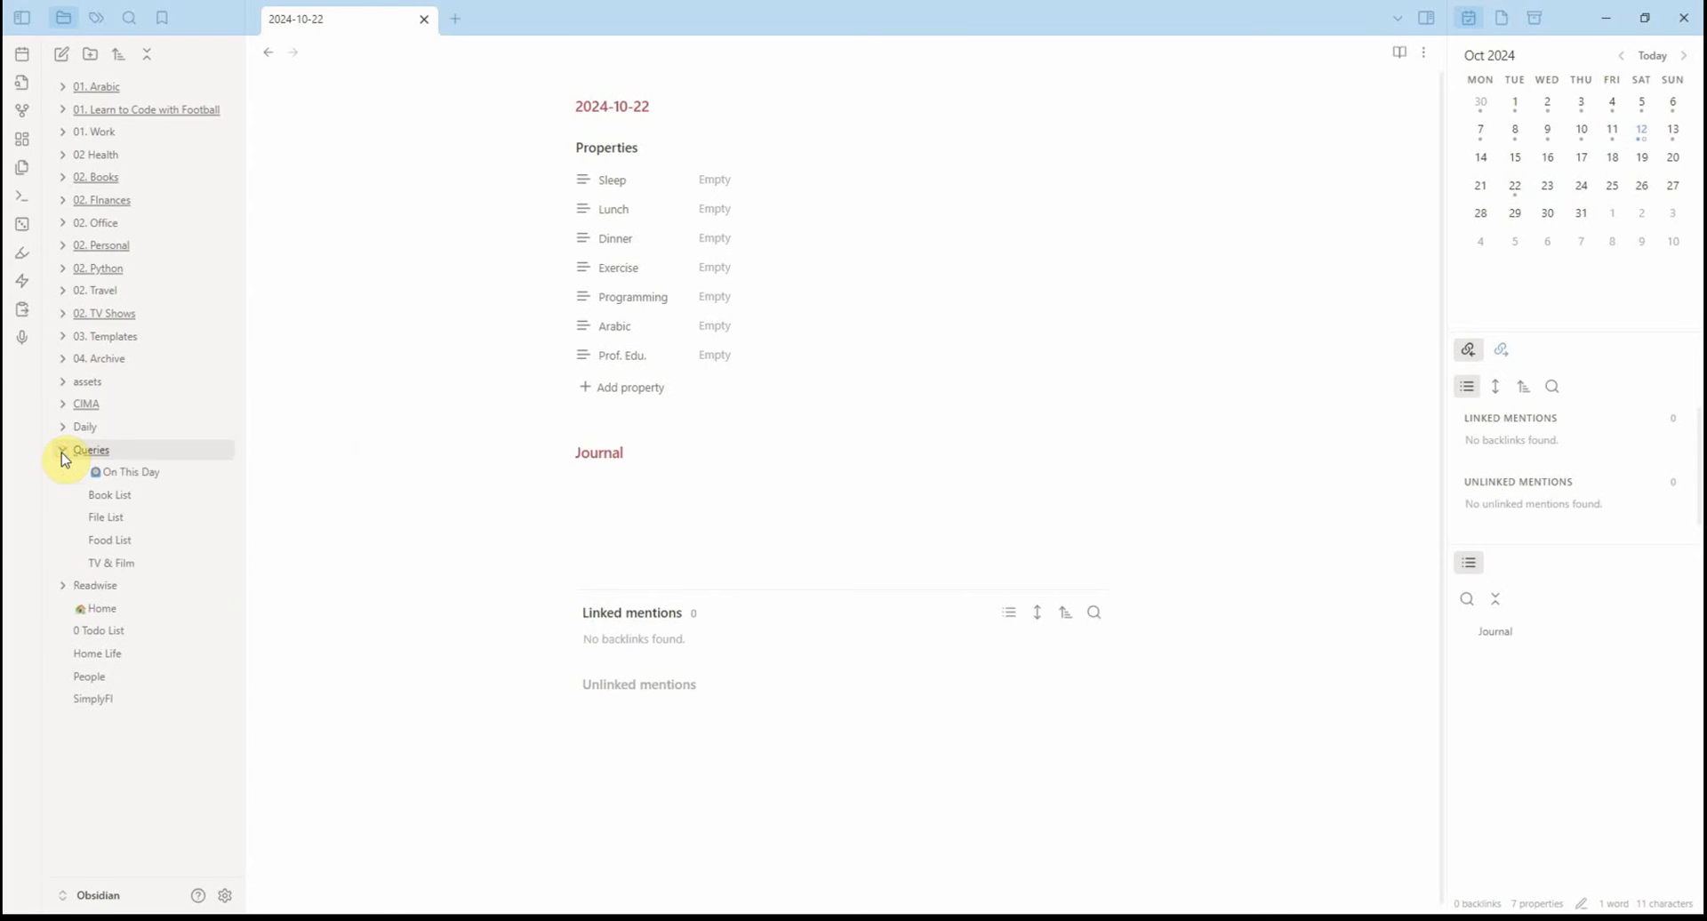
{"action": "left_click", "coordinate": [153, 474]}
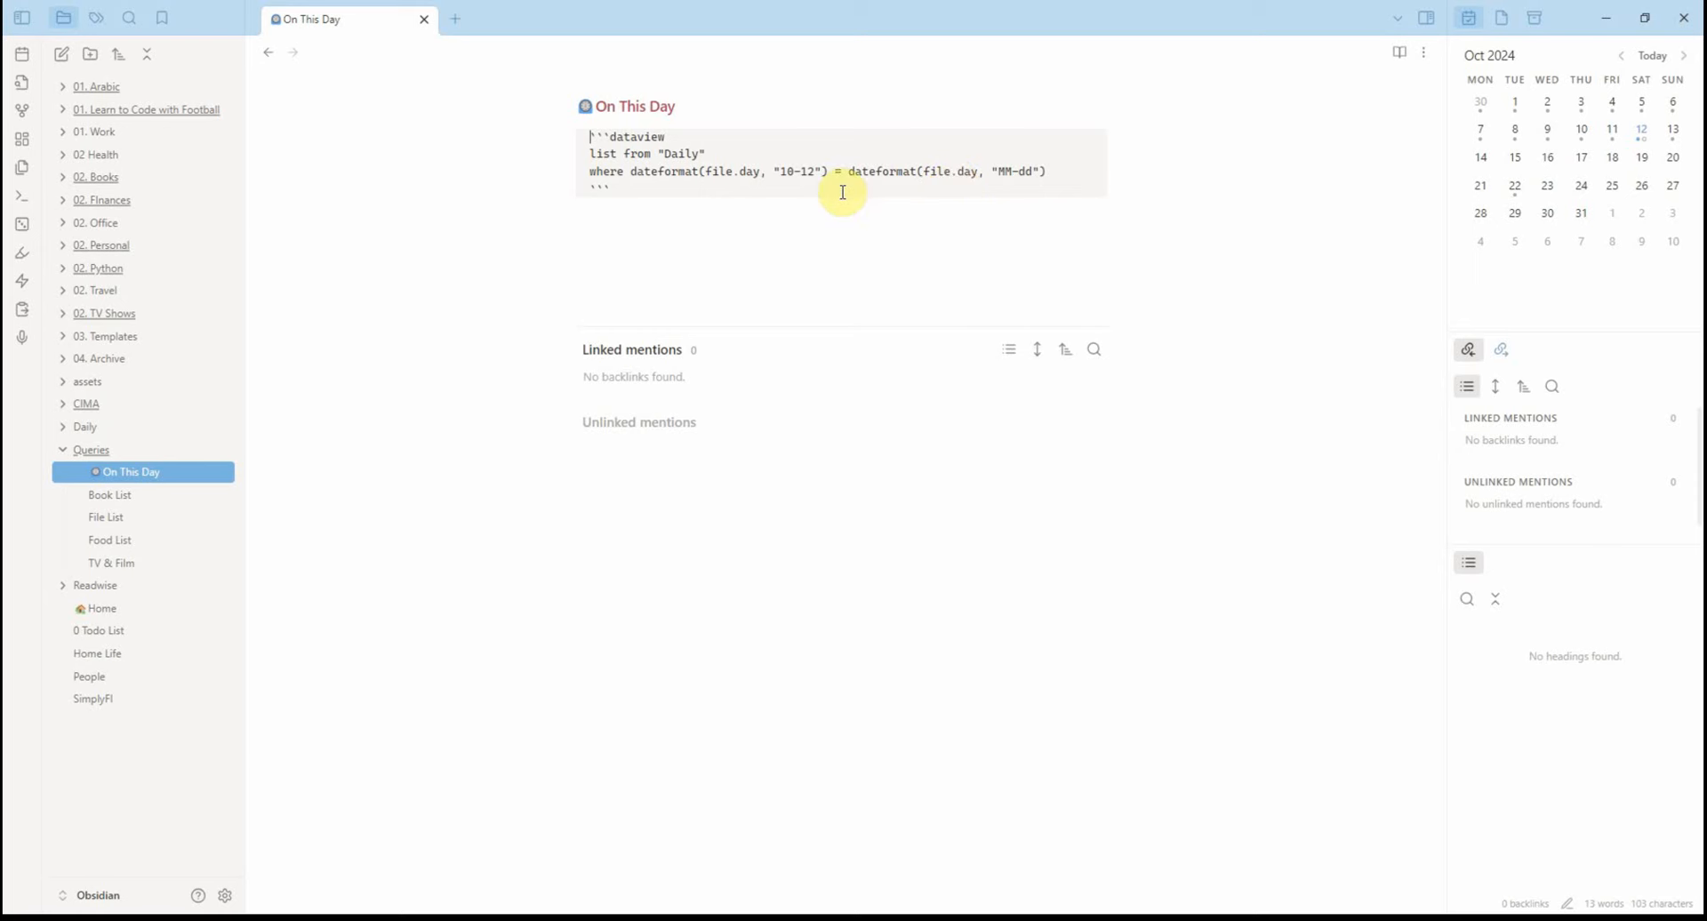
{"action": "left_click", "coordinate": [716, 283]}
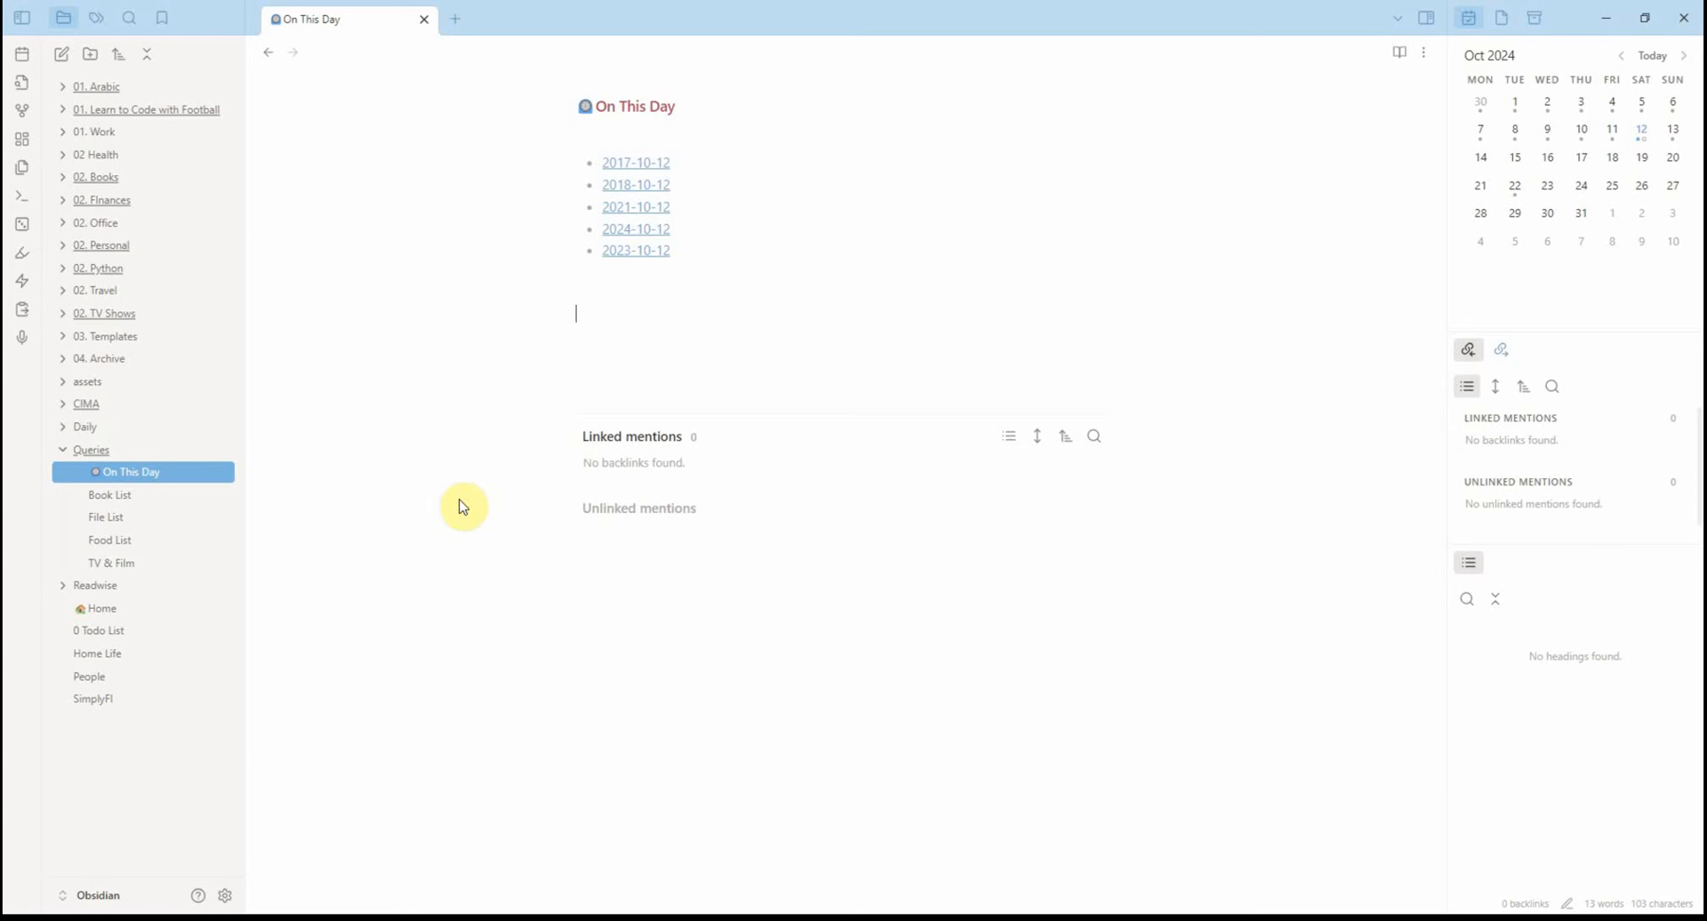
Step: Examine the Book List note's Dataview table and its query code, and preview The Billion Dollar Spy note
{"action": "left_click", "coordinate": [115, 498]}
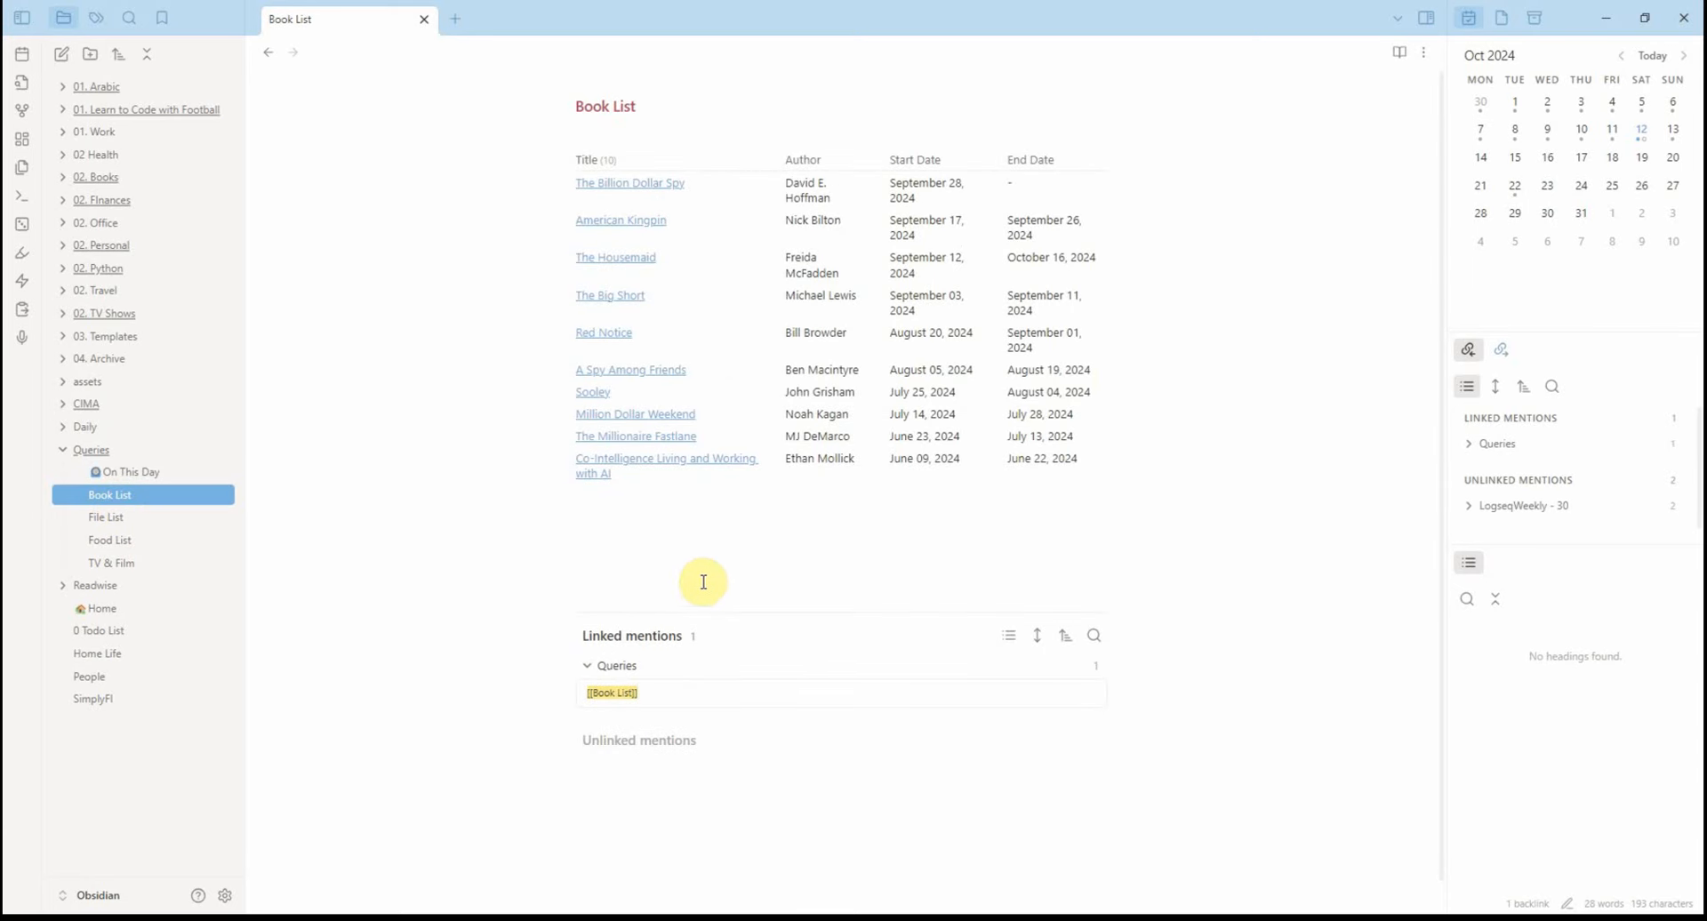
{"action": "mouse_move", "coordinate": [1109, 171]}
{"action": "left_click", "coordinate": [1094, 164]}
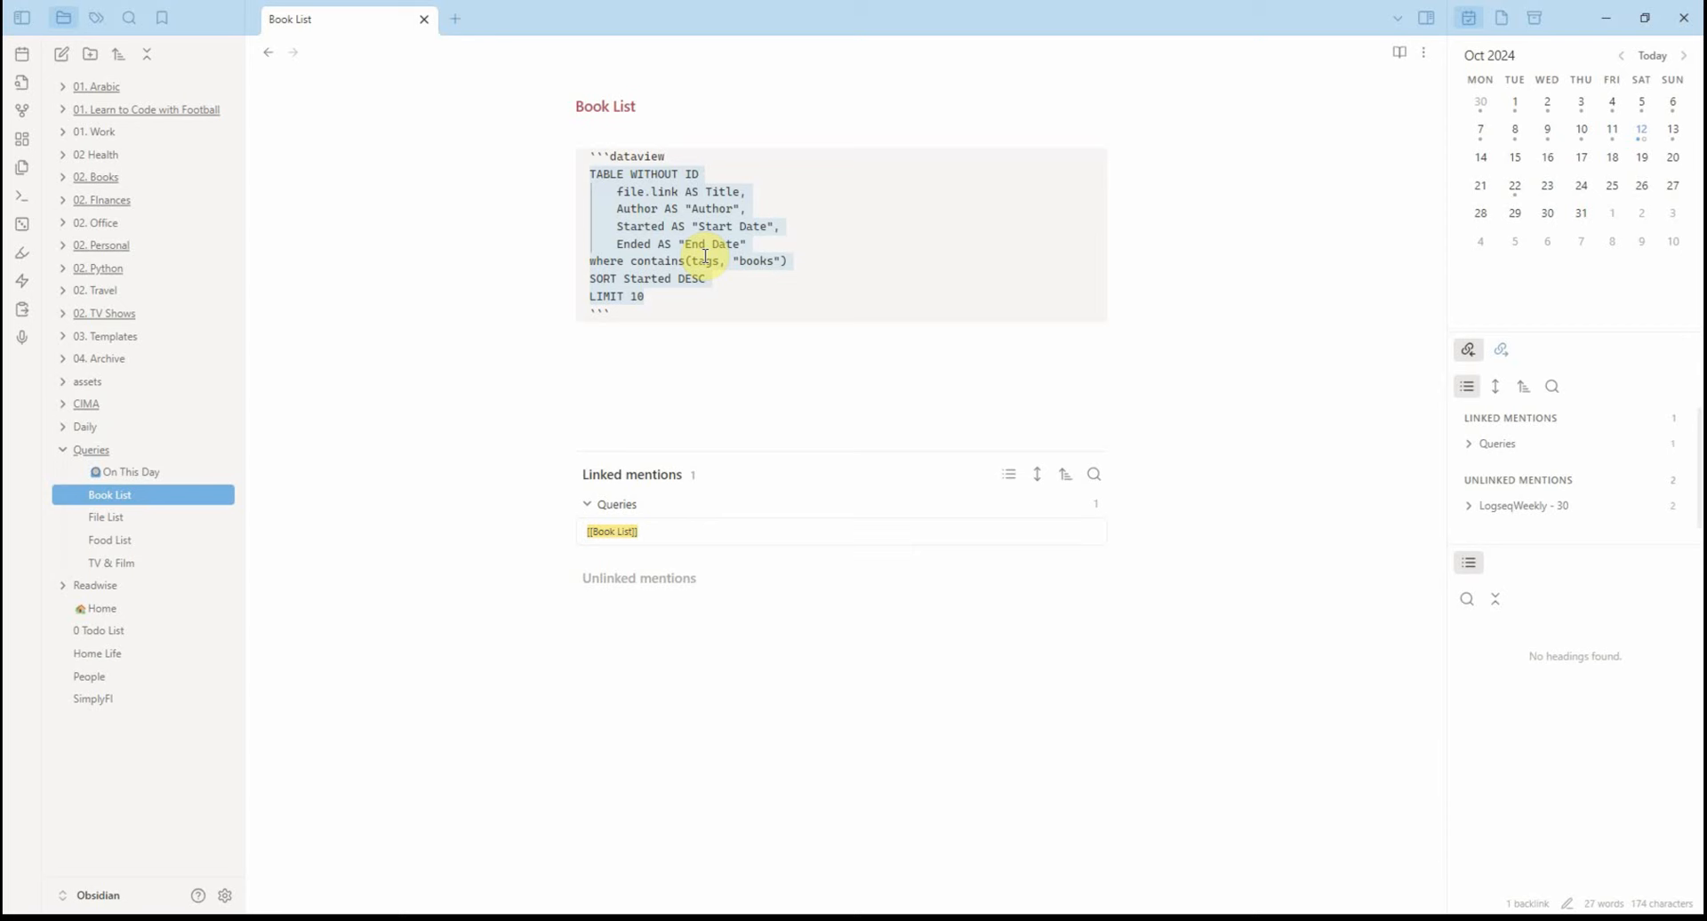
{"action": "left_click", "coordinate": [660, 419]}
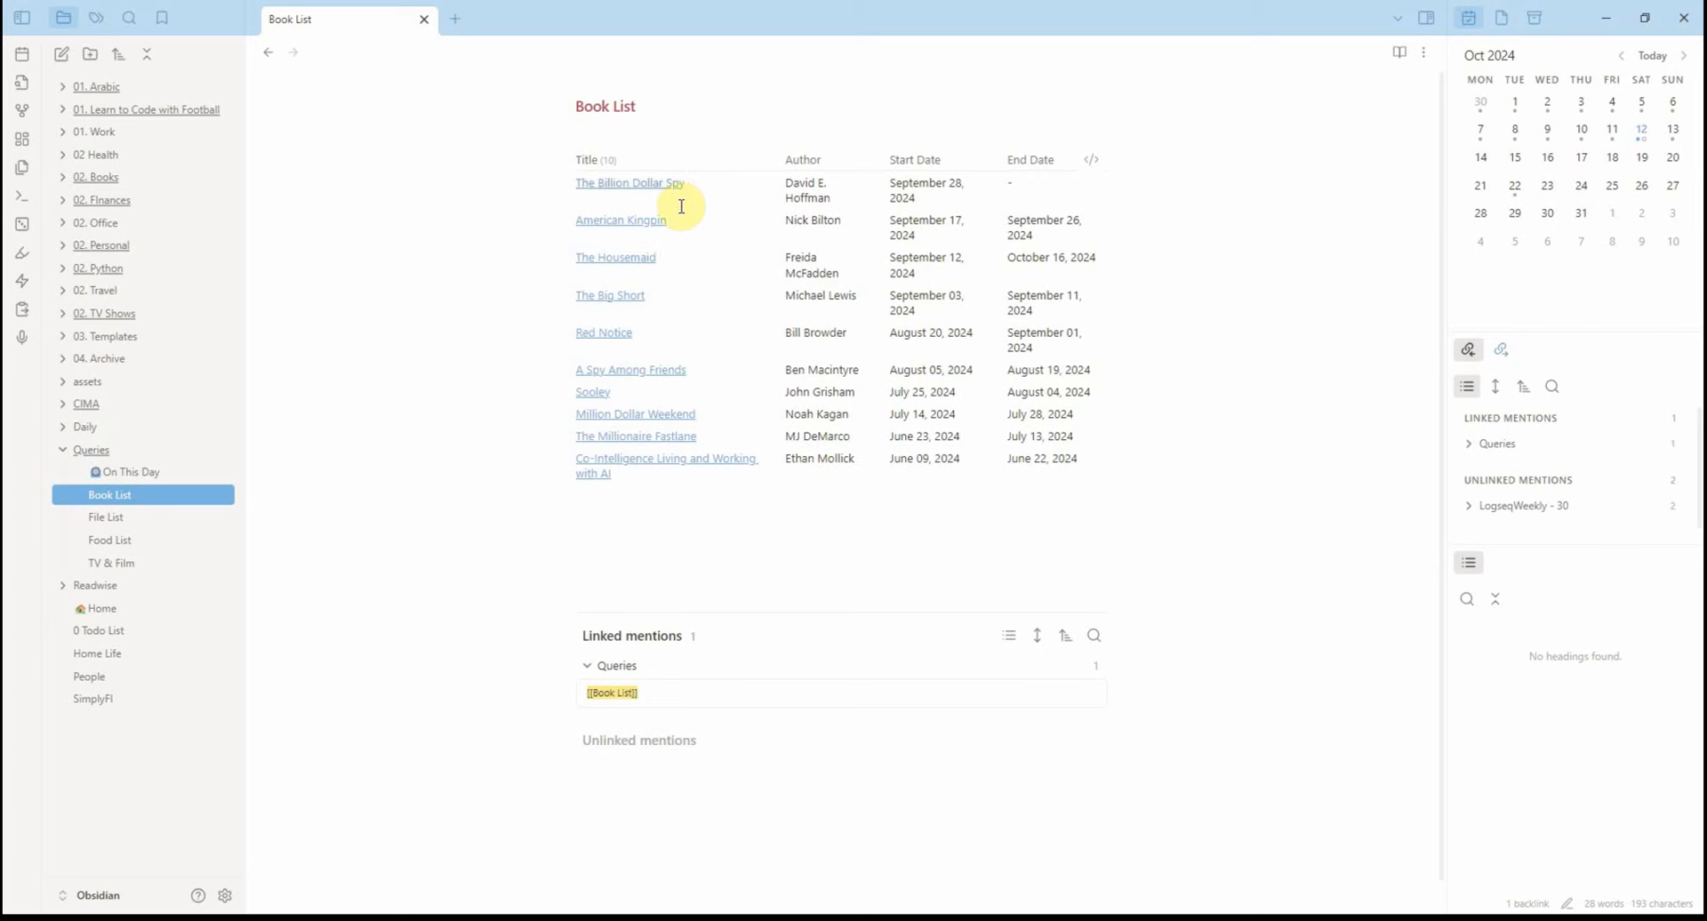
{"action": "mouse_move", "coordinate": [676, 185]}
{"action": "scroll", "coordinate": [813, 299], "scroll_direction": "down", "scroll_amount": 3}
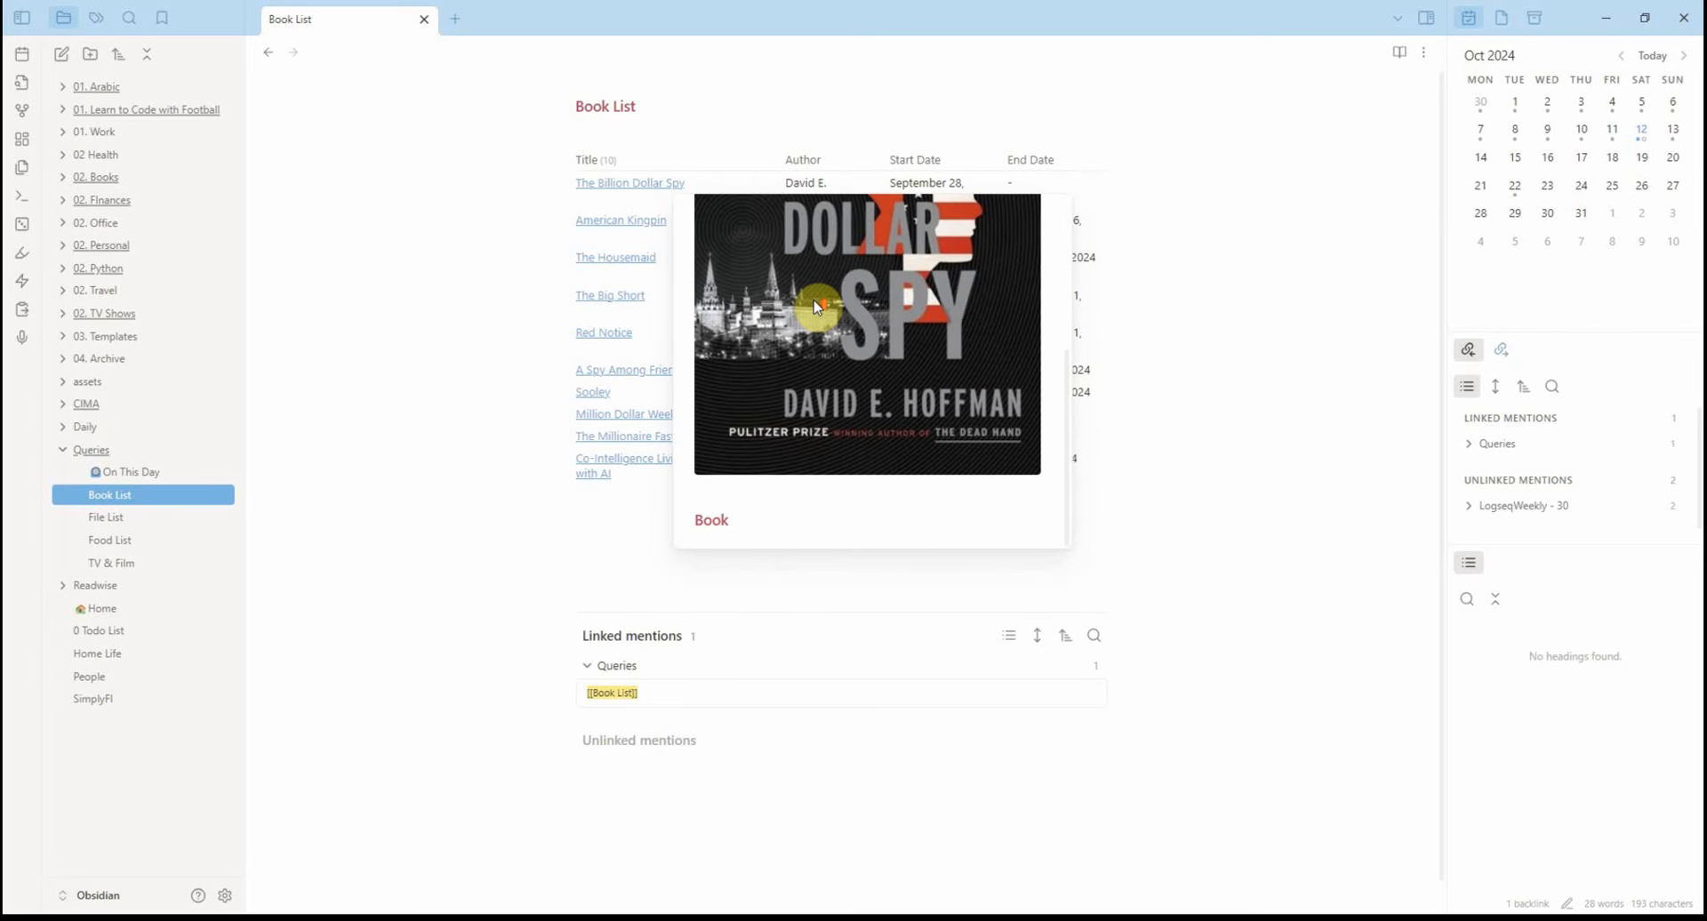
{"action": "scroll", "coordinate": [813, 299], "scroll_direction": "up", "scroll_amount": 3}
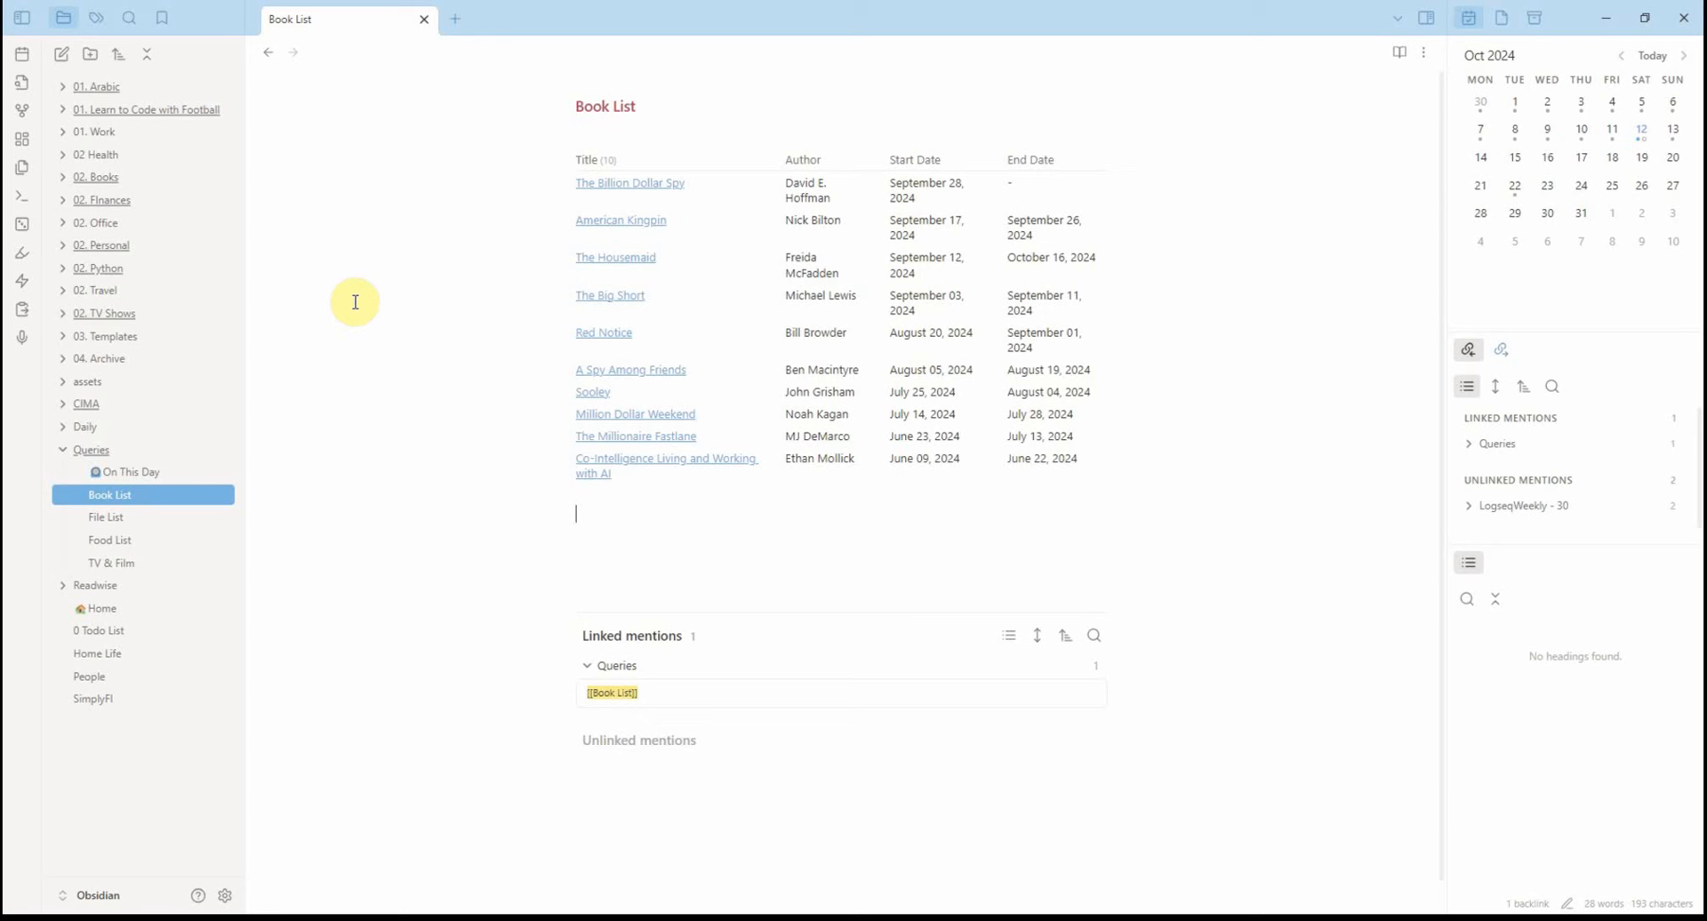
Step: Examine the Dataview query code behind the TV and Film tables in the TV & Film note
{"action": "left_click", "coordinate": [147, 569]}
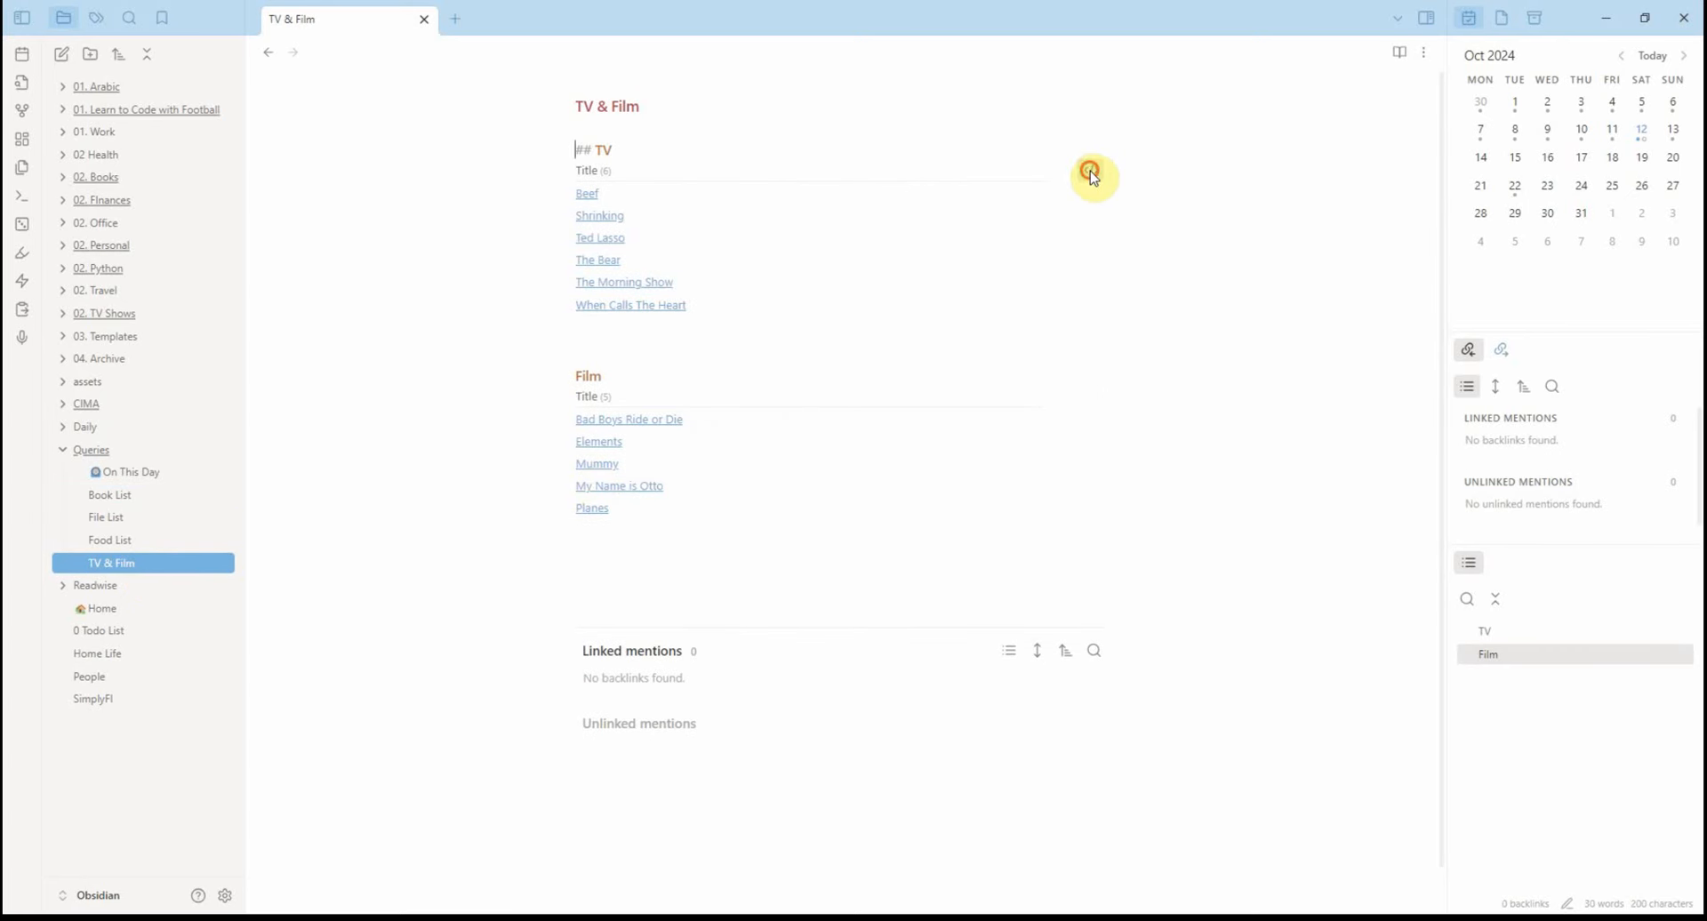
{"action": "left_click", "coordinate": [1091, 170]}
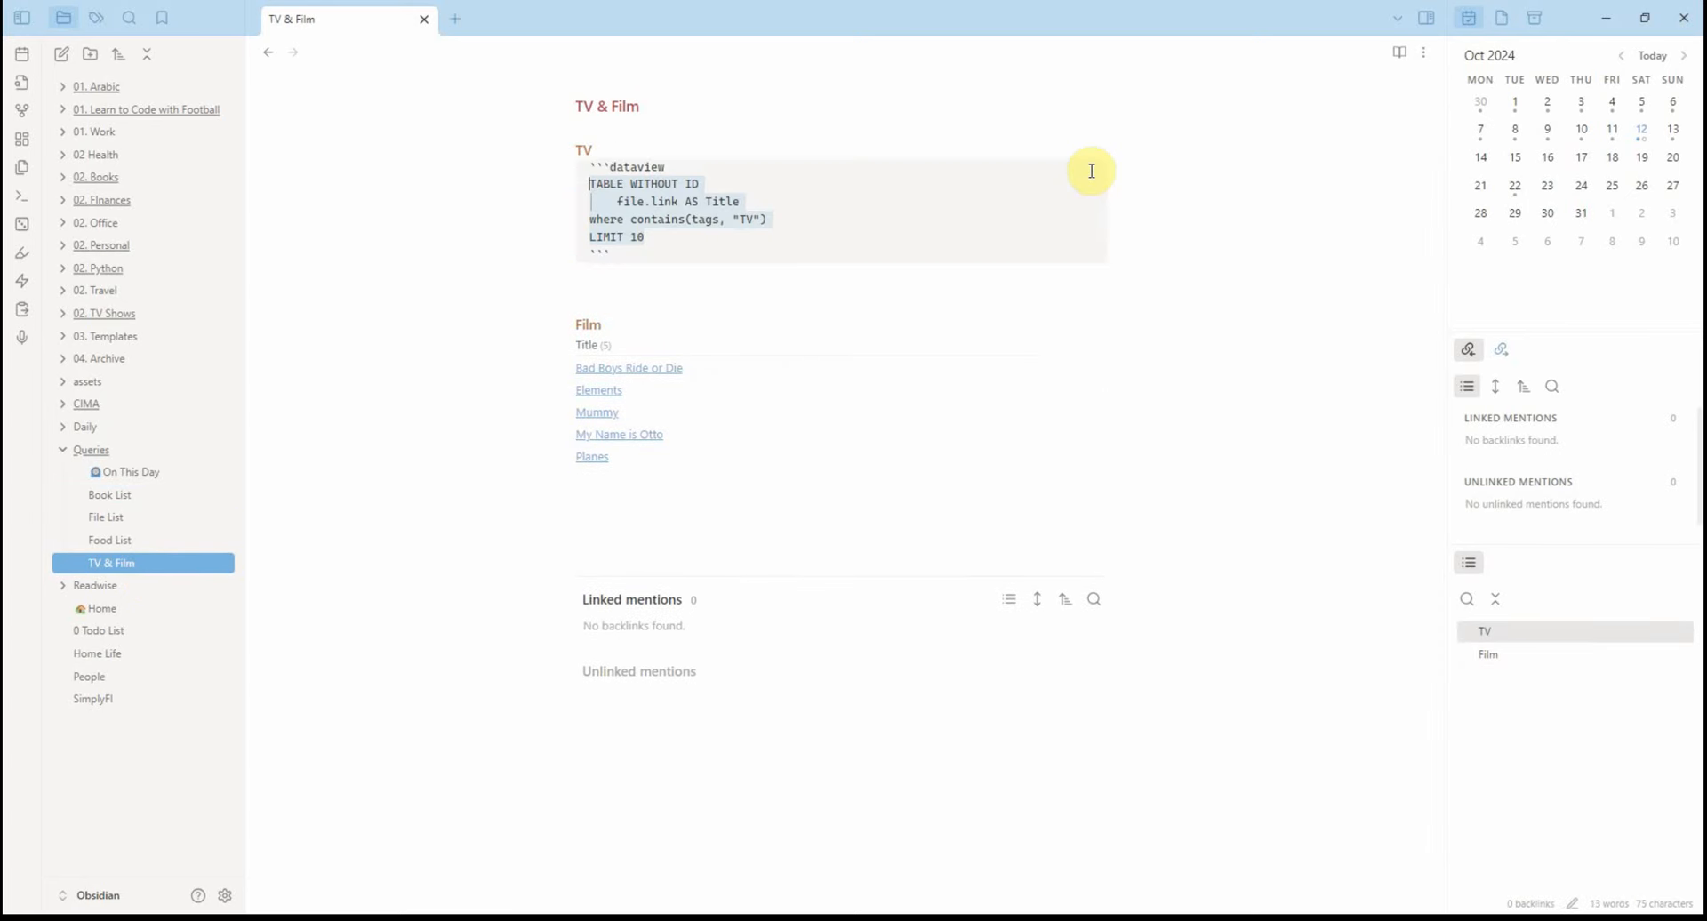
{"action": "left_click", "coordinate": [467, 257]}
{"action": "left_click", "coordinate": [1316, 487]}
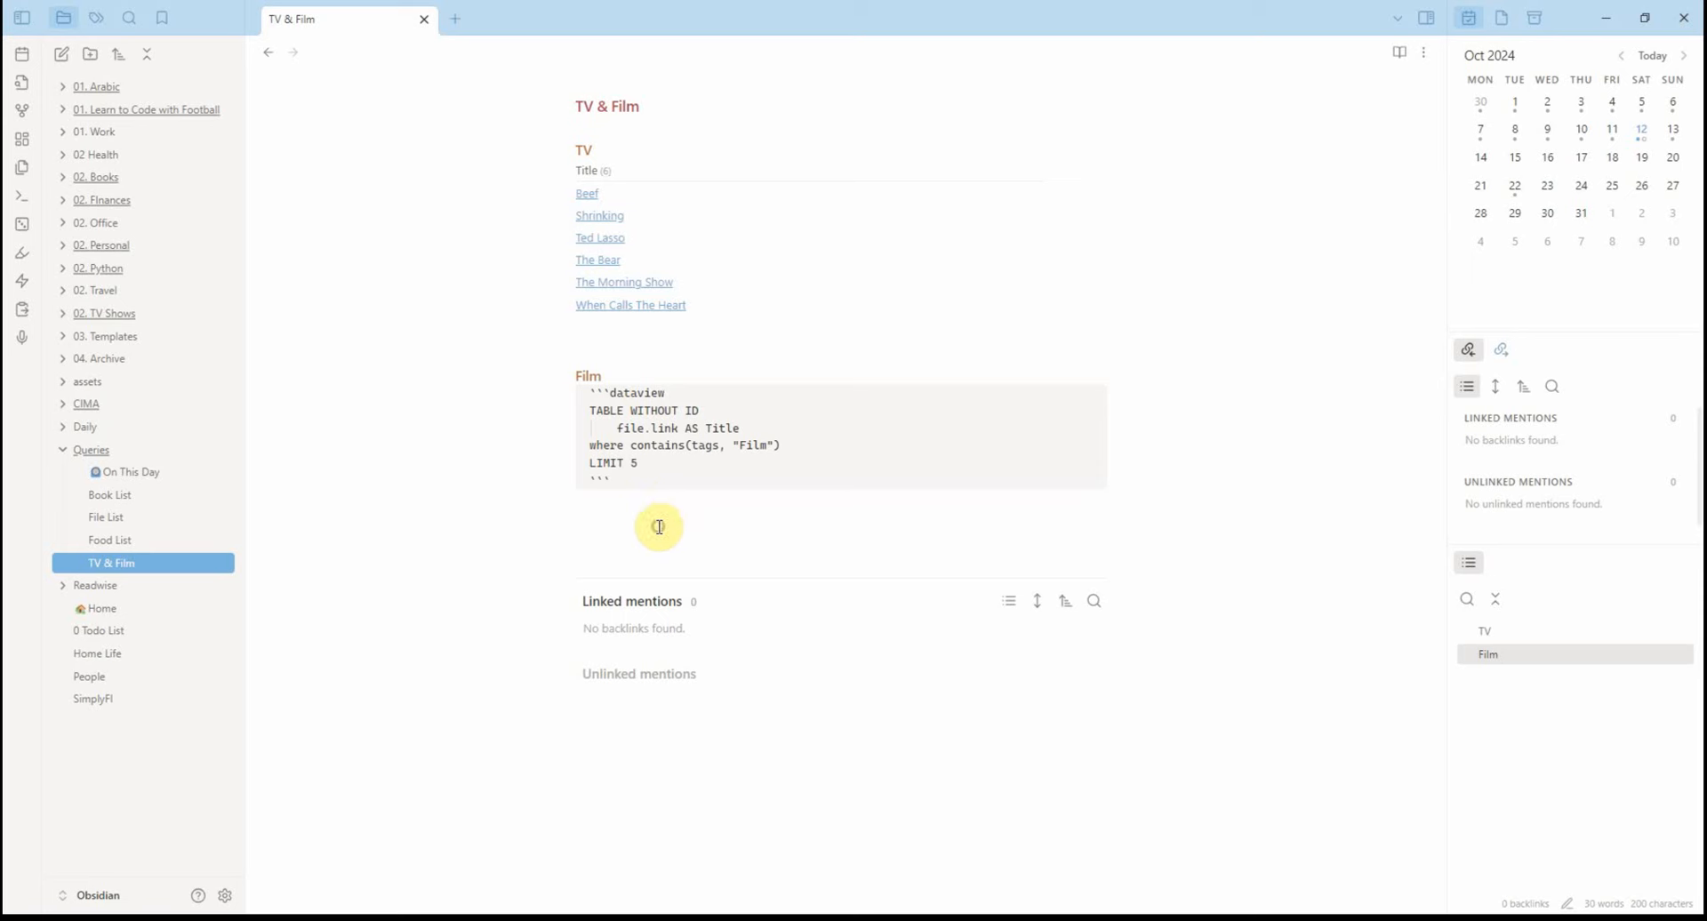
{"action": "left_click", "coordinate": [466, 316]}
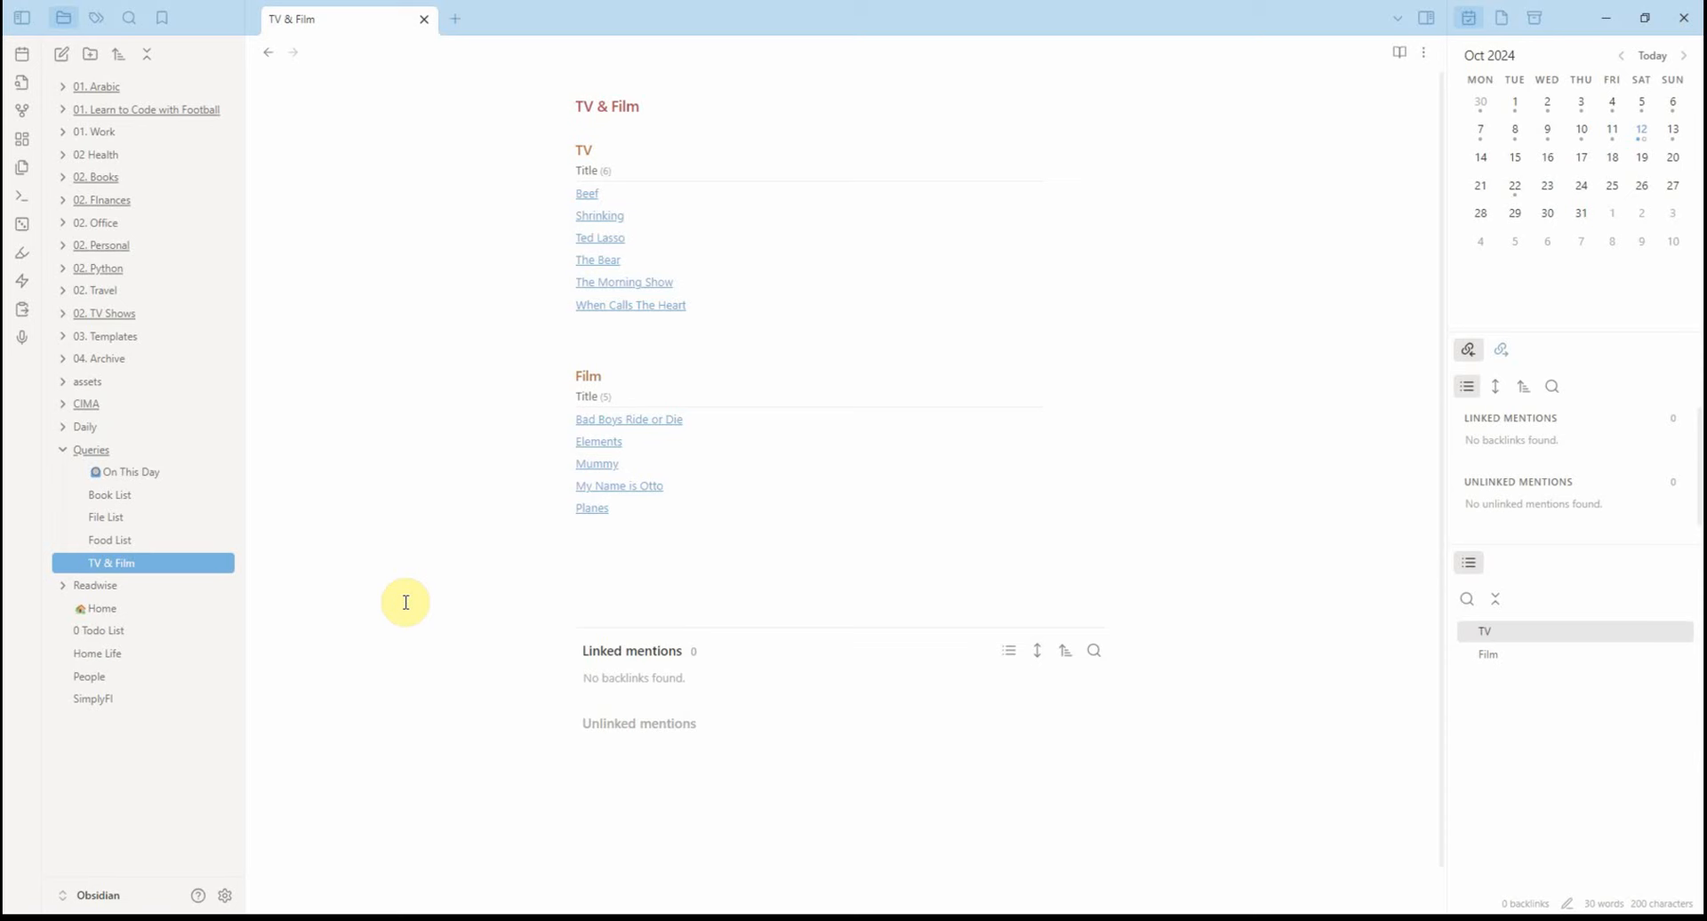
Step: Return to the Book List note and review the Folder notes entry among the installed community plugins
{"action": "left_click", "coordinate": [147, 498]}
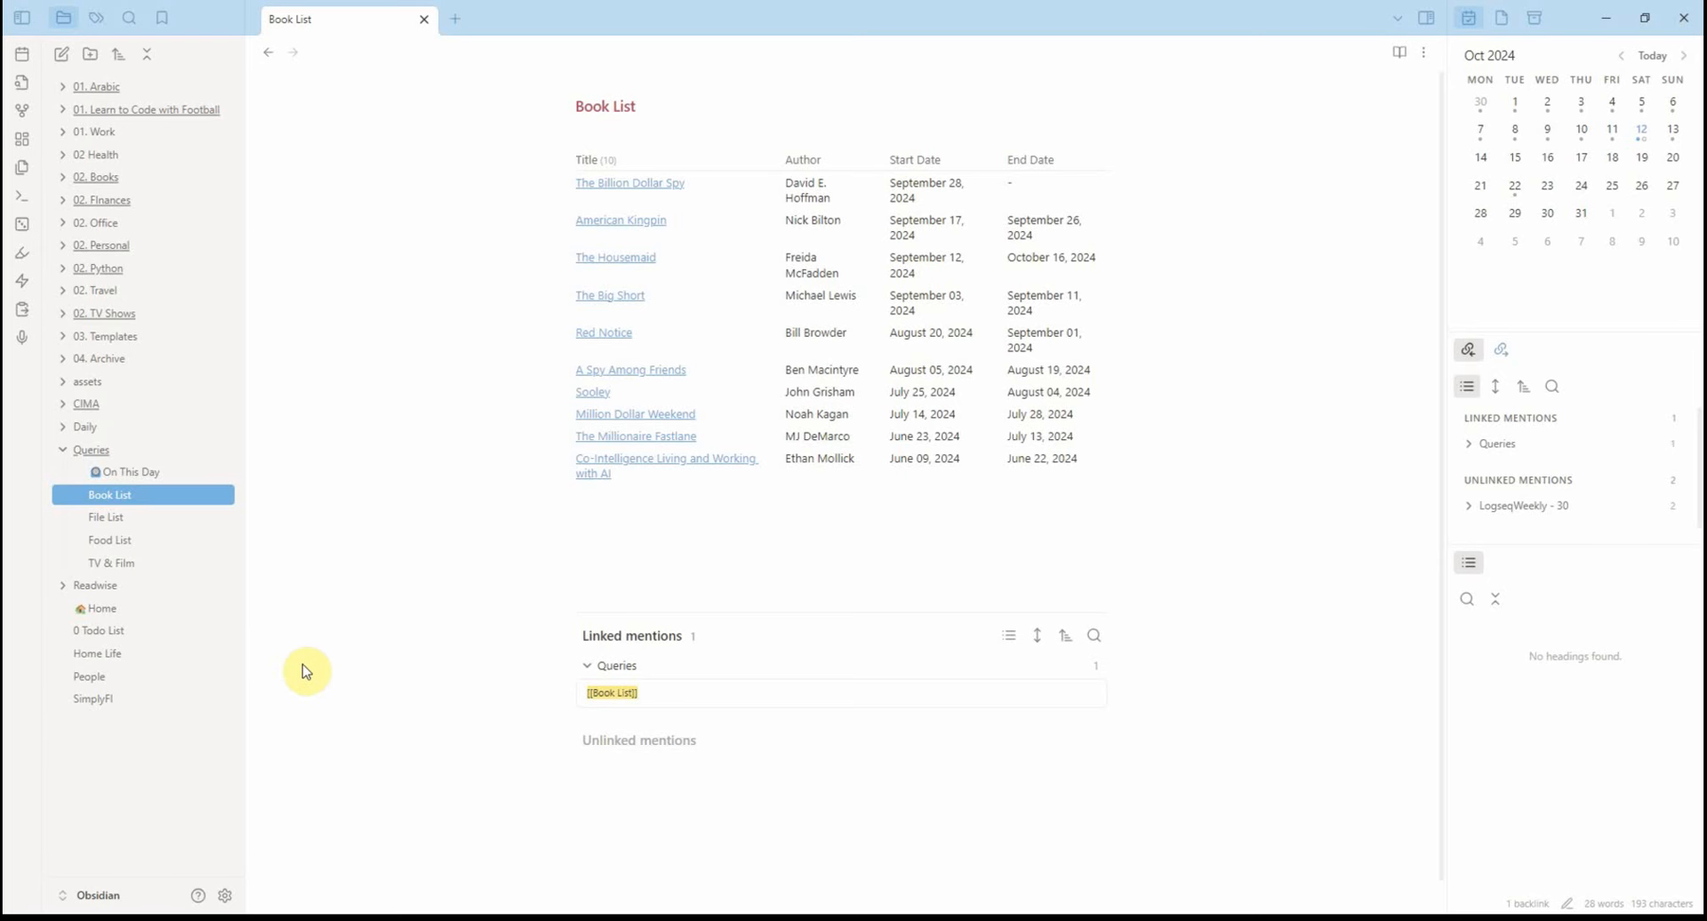
{"action": "left_click", "coordinate": [228, 898]}
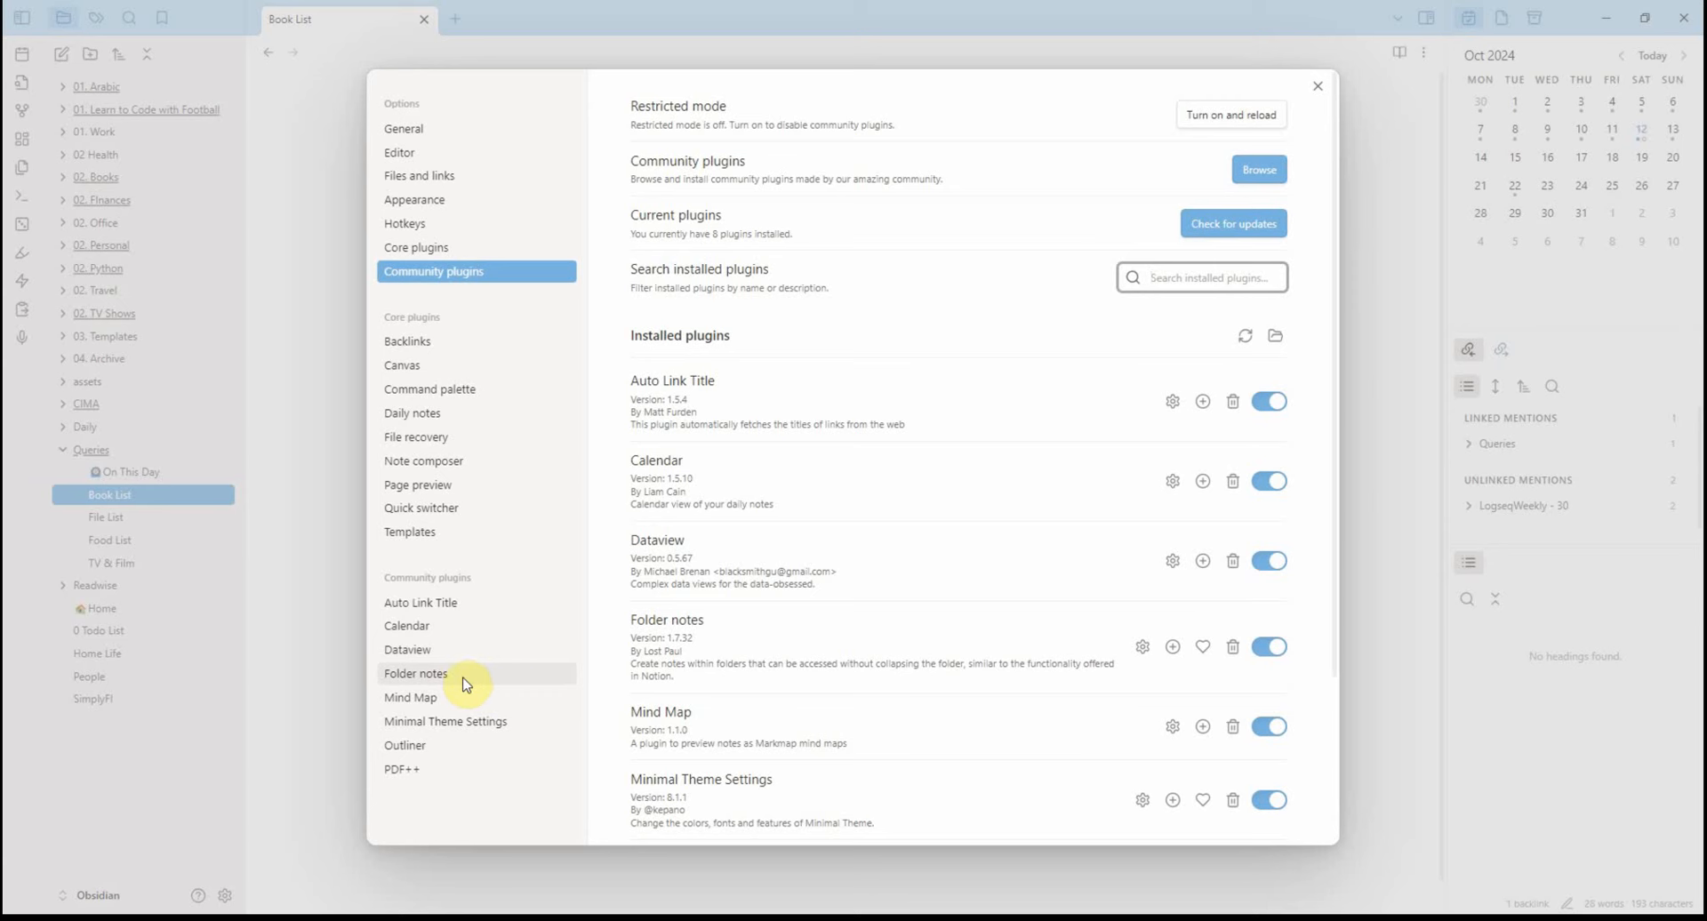
{"action": "left_click", "coordinate": [340, 664]}
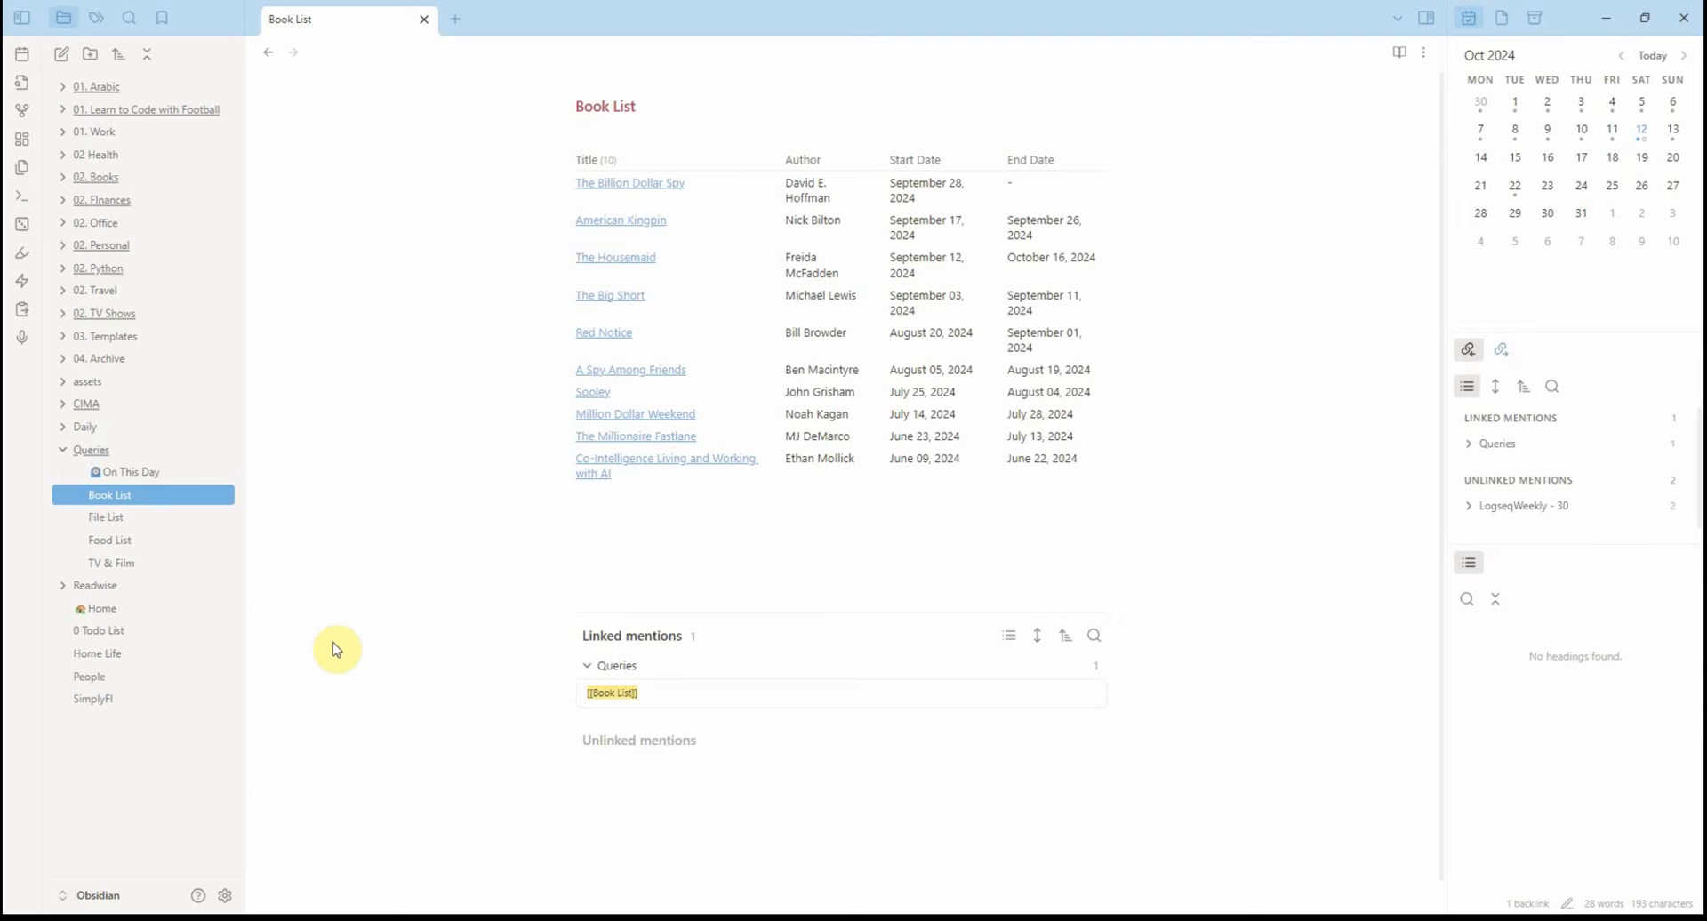
Step: Collapse the Queries folder, look at the Readwise folder's subfolders, and check the installed community plugins again
{"action": "left_click", "coordinate": [62, 447]}
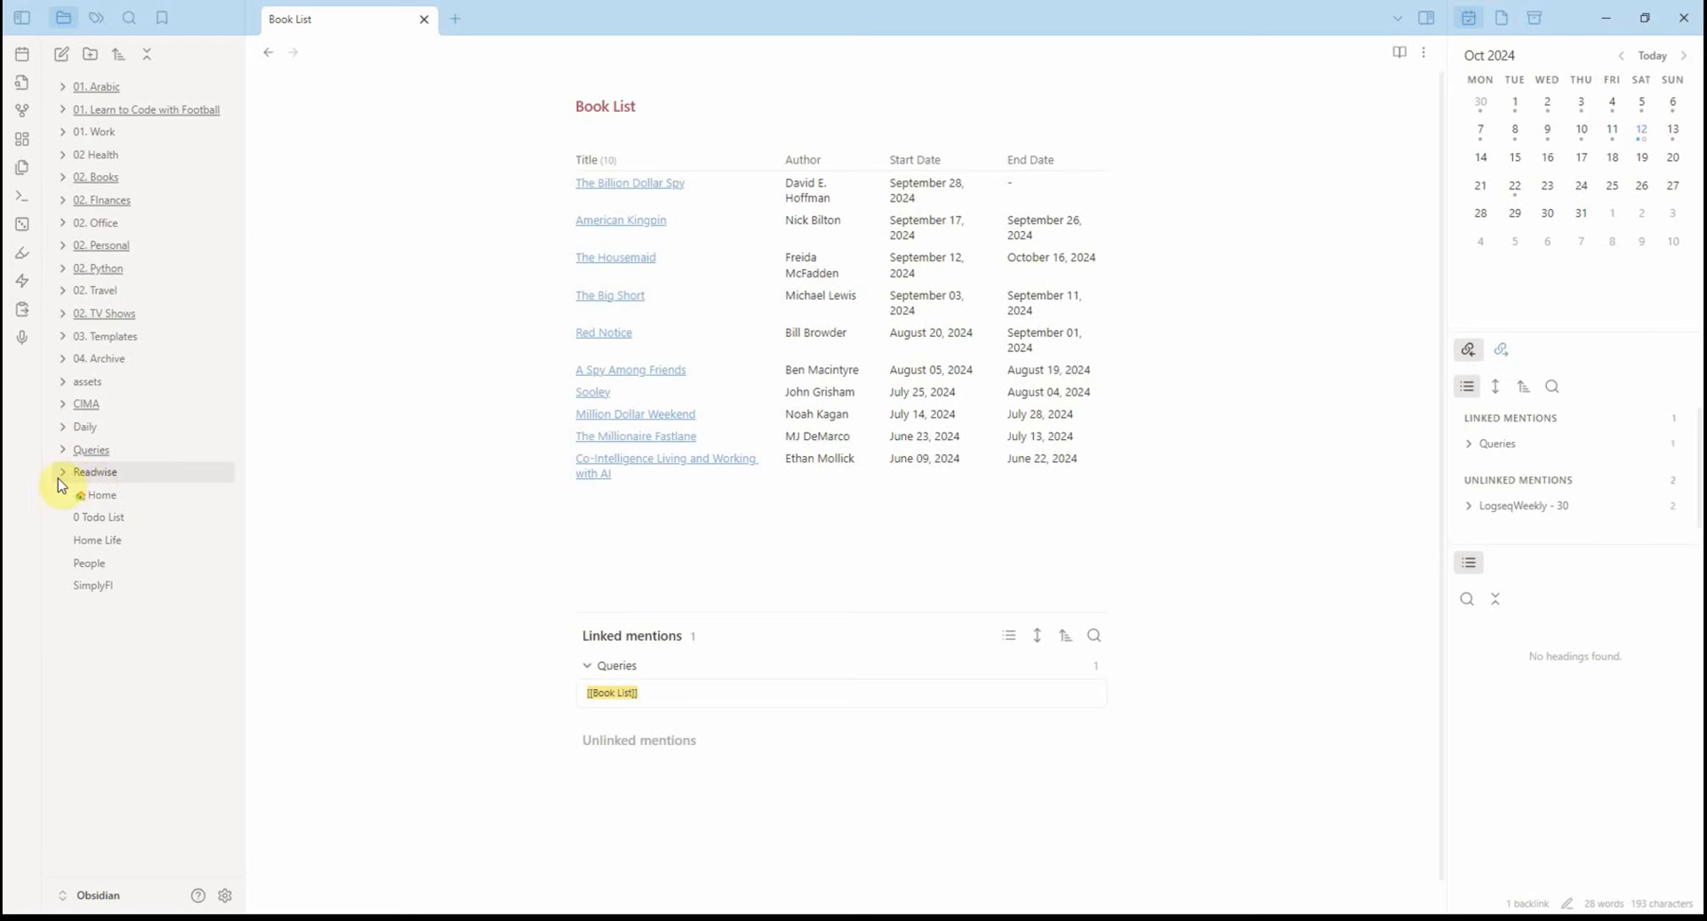
{"action": "left_click", "coordinate": [63, 473]}
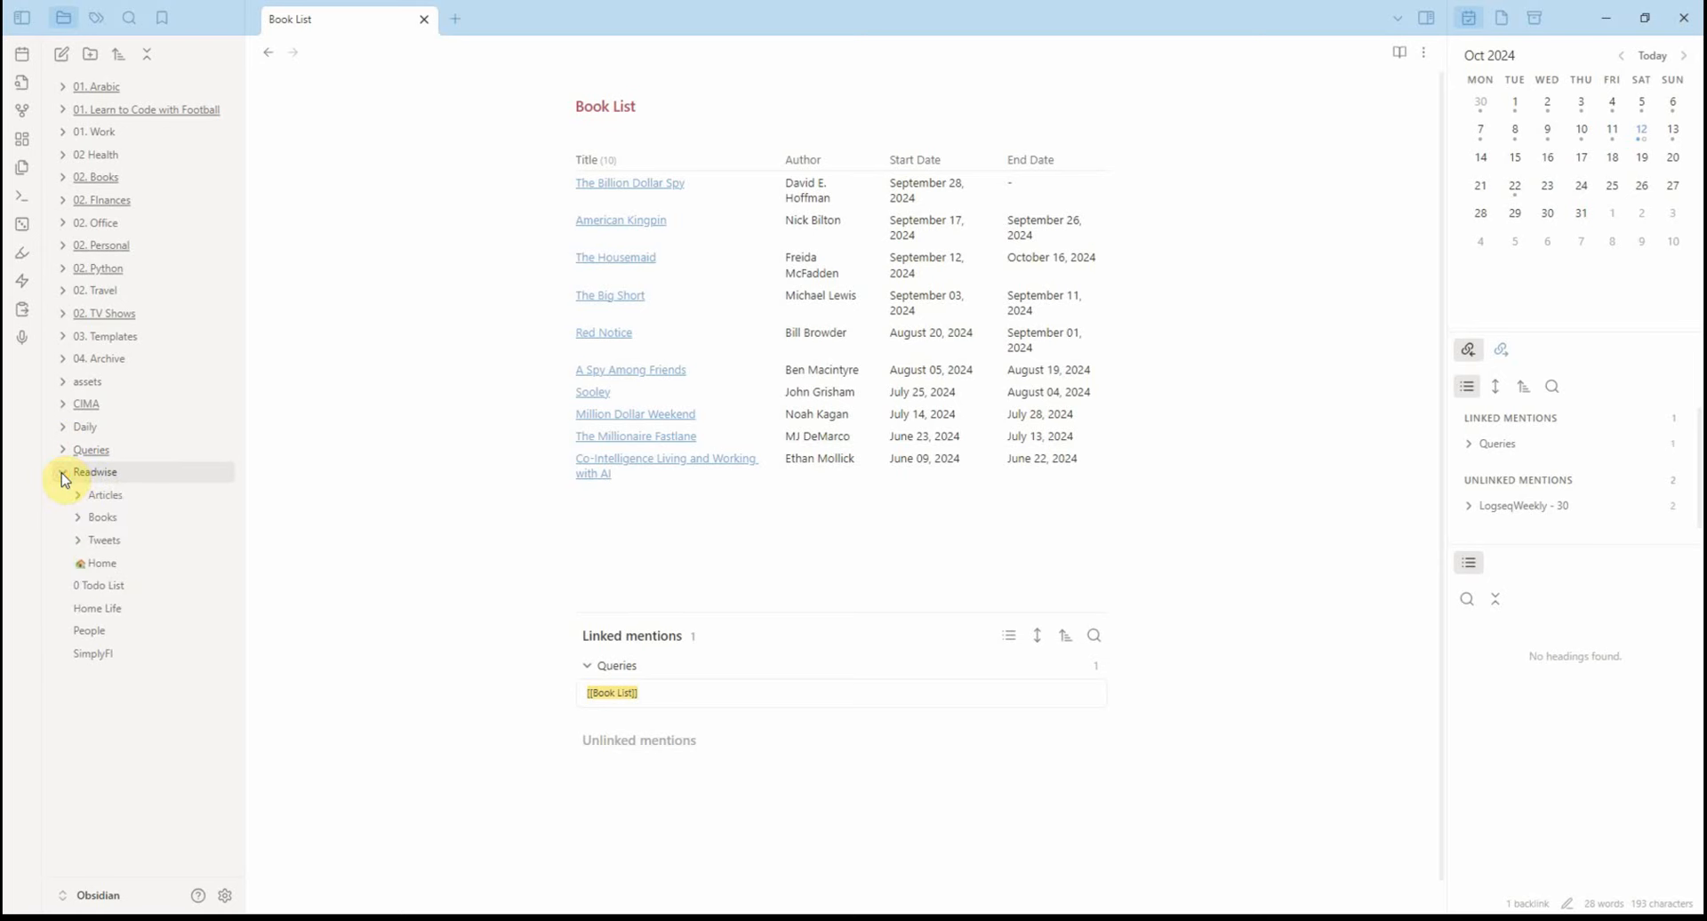
{"action": "left_click", "coordinate": [97, 472]}
{"action": "left_click", "coordinate": [97, 472]}
{"action": "left_click", "coordinate": [98, 471]}
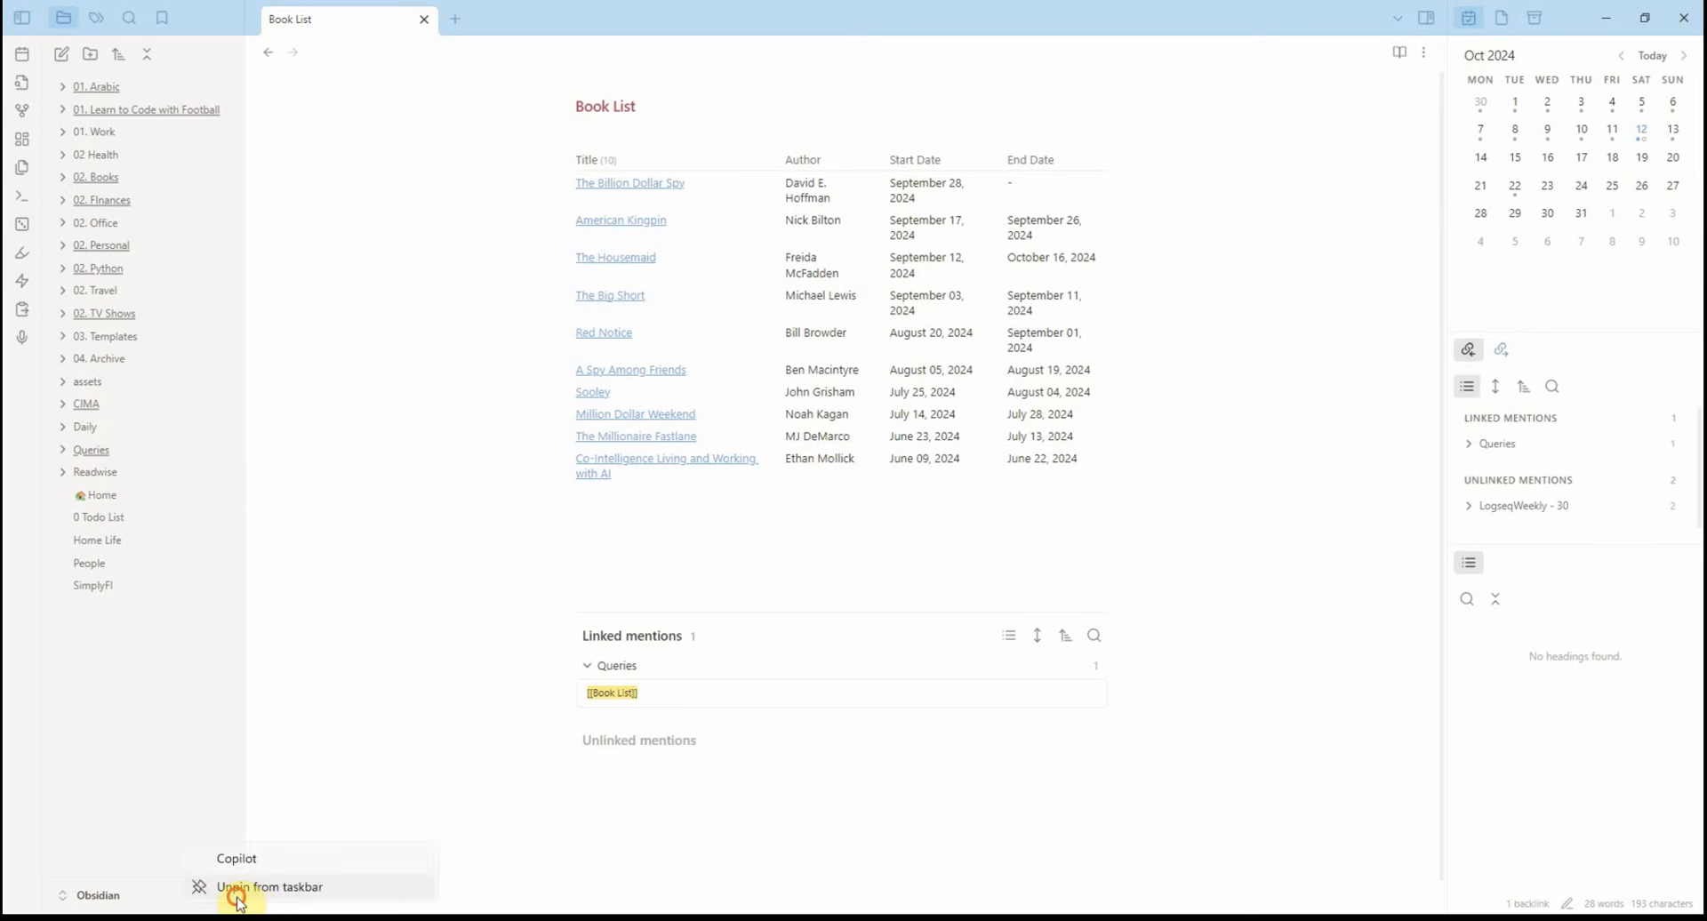
{"action": "left_click", "coordinate": [233, 898]}
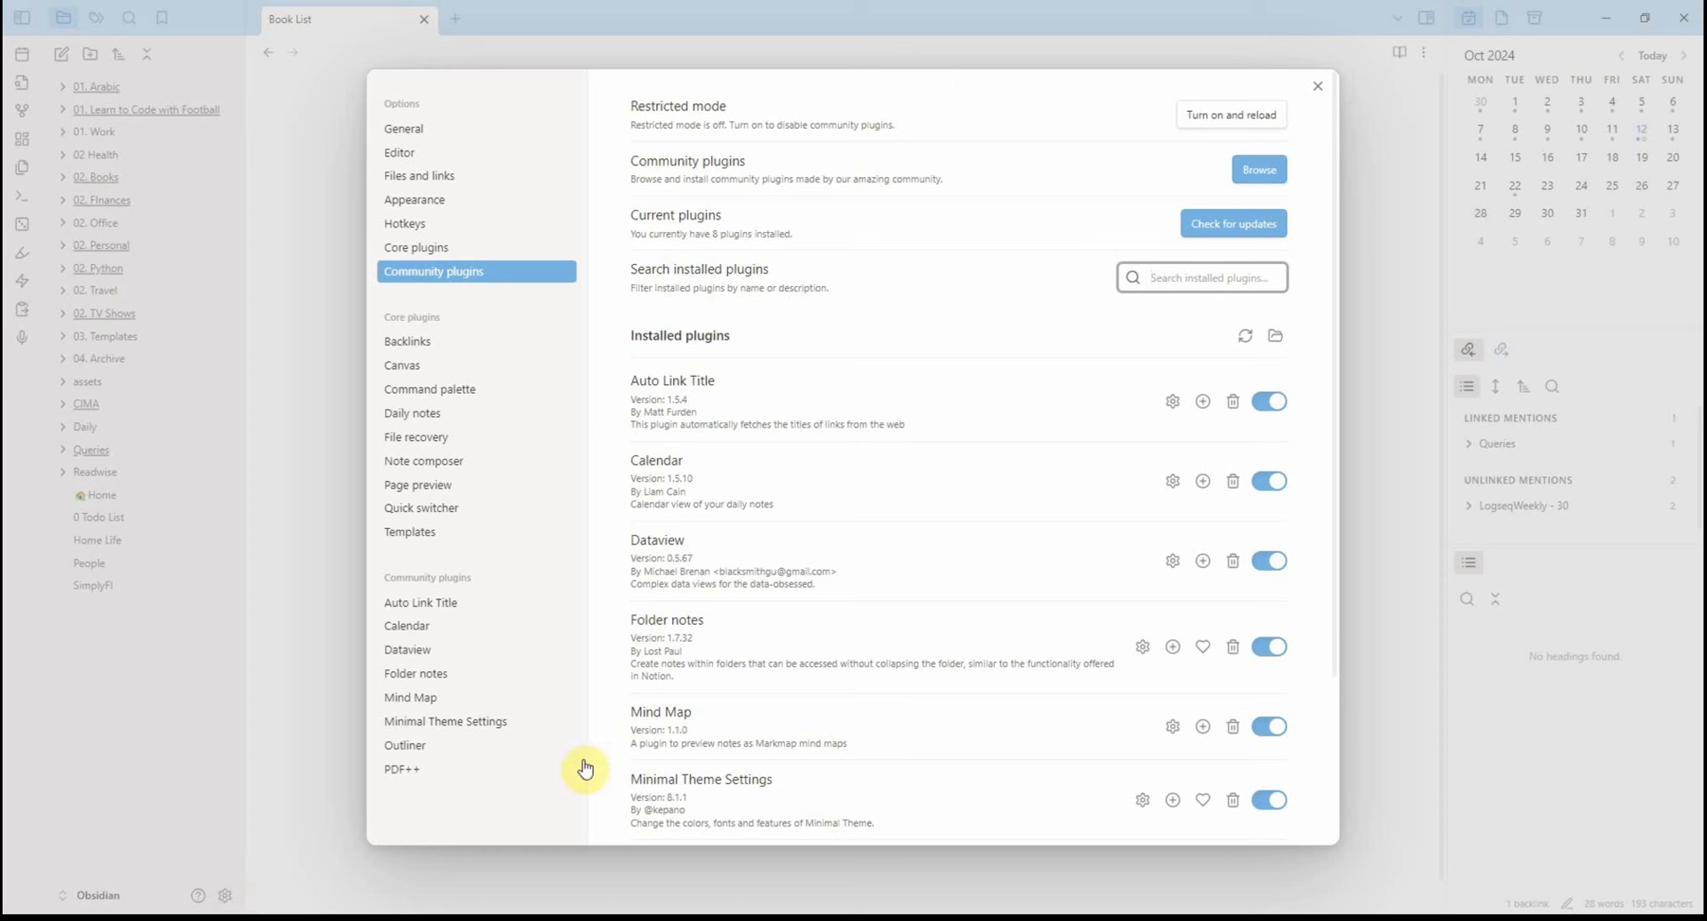
{"action": "left_click", "coordinate": [280, 653]}
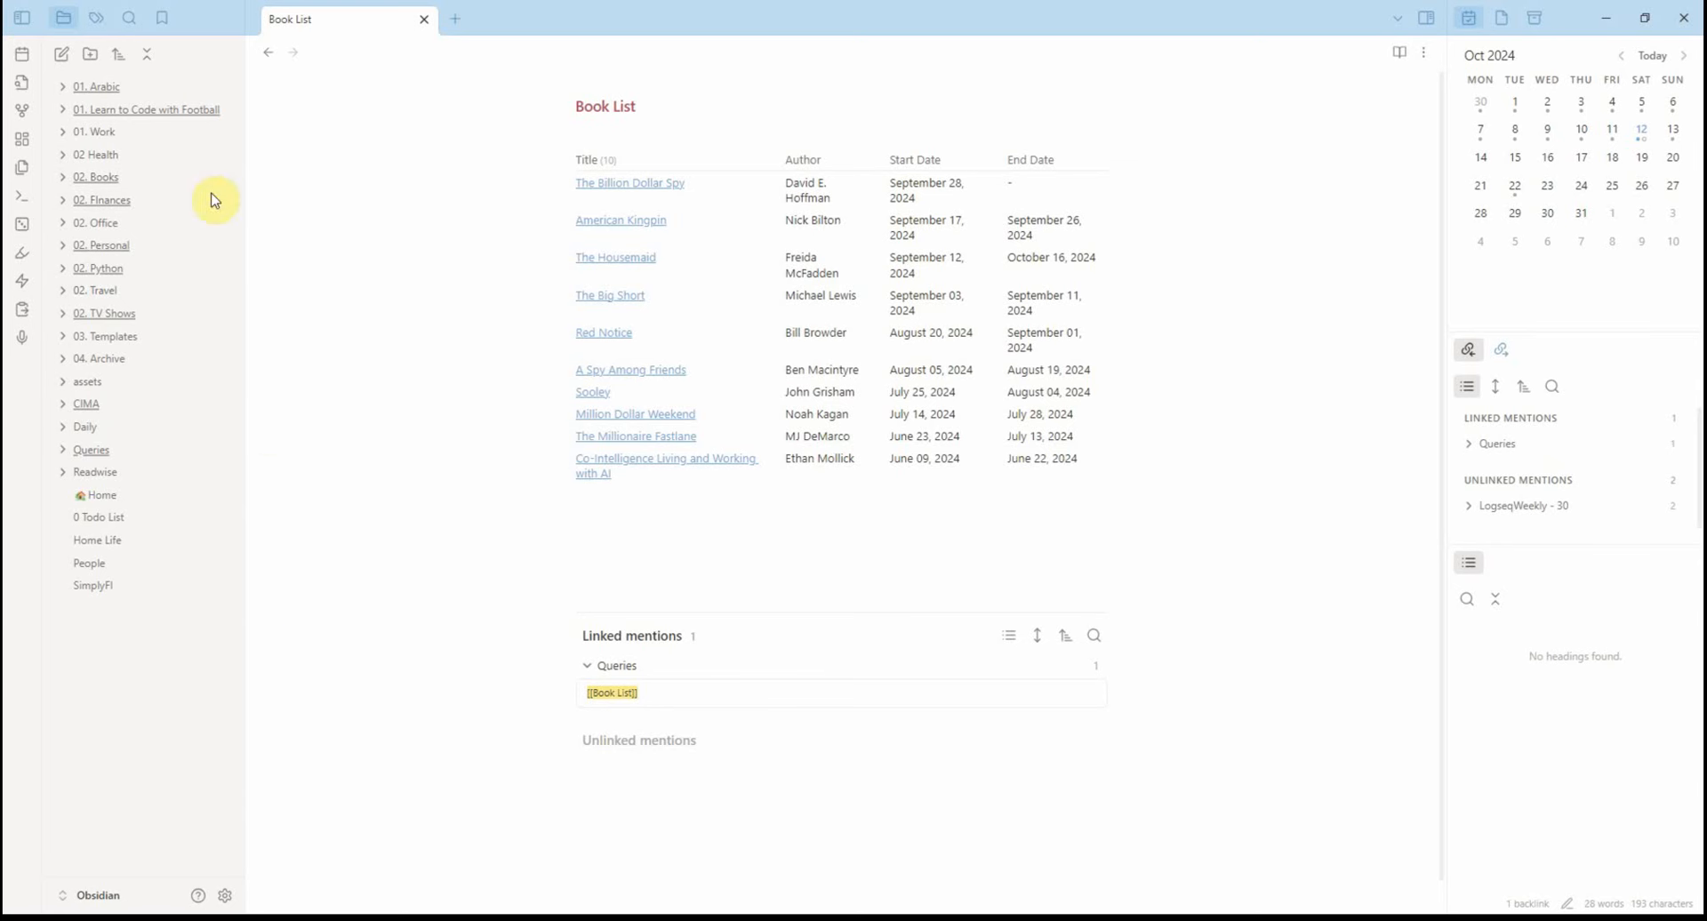
Step: Create a new folder named Family Life in the vault
{"action": "left_click", "coordinate": [91, 56]}
{"action": "type", "text": "Family Life"}
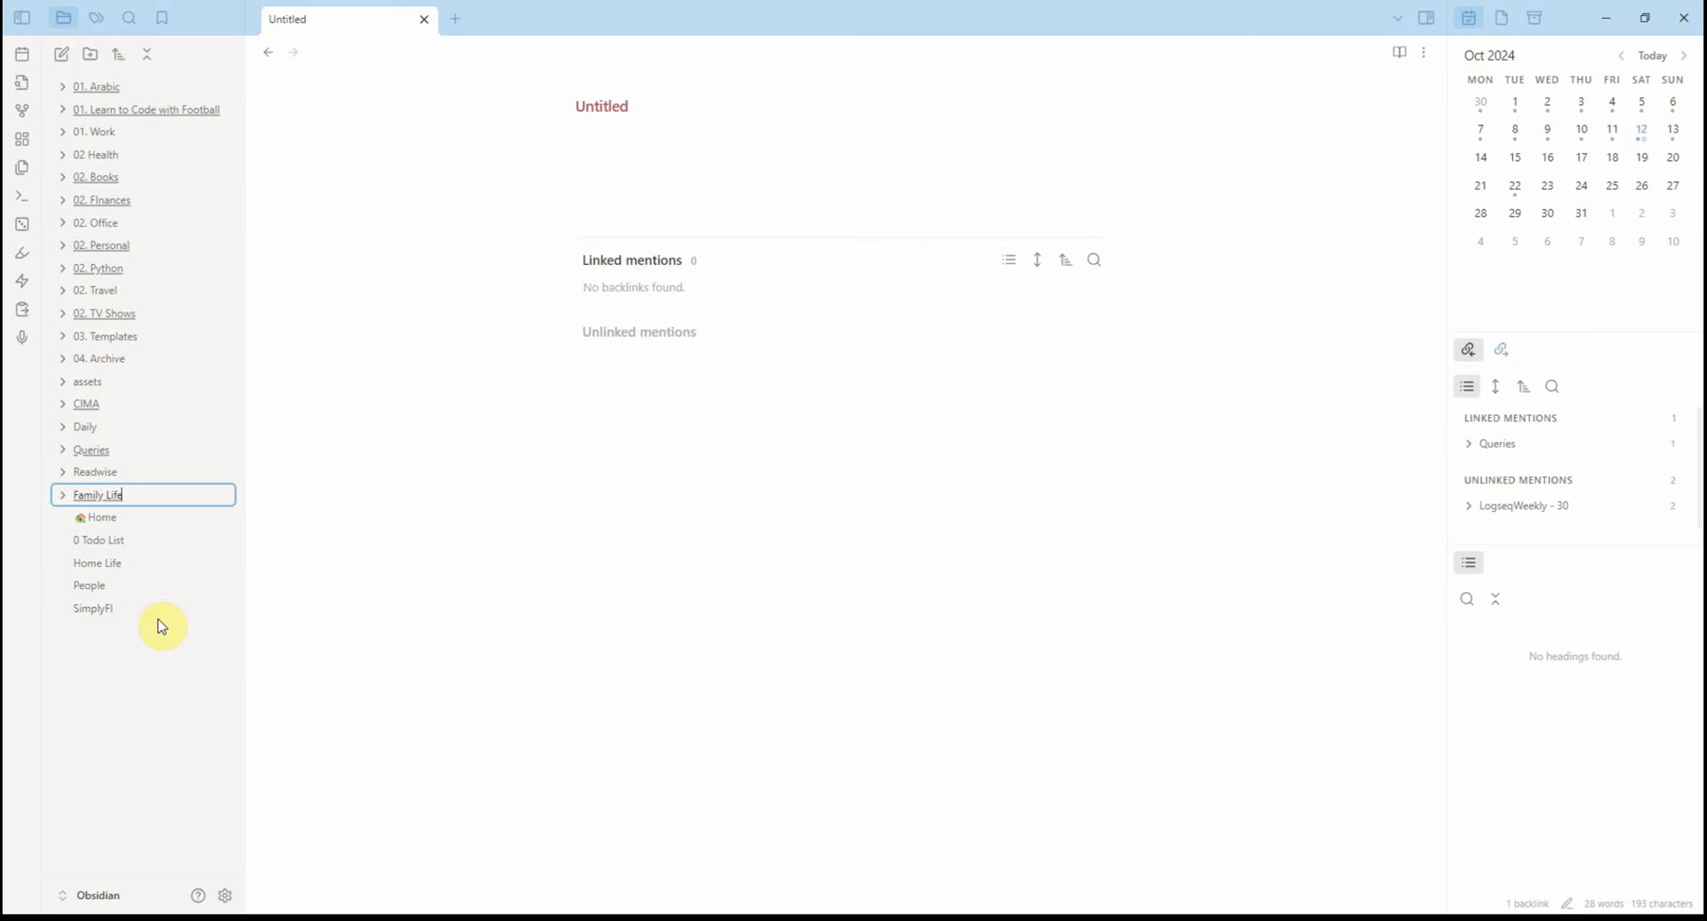
{"action": "key", "text": "Return"}
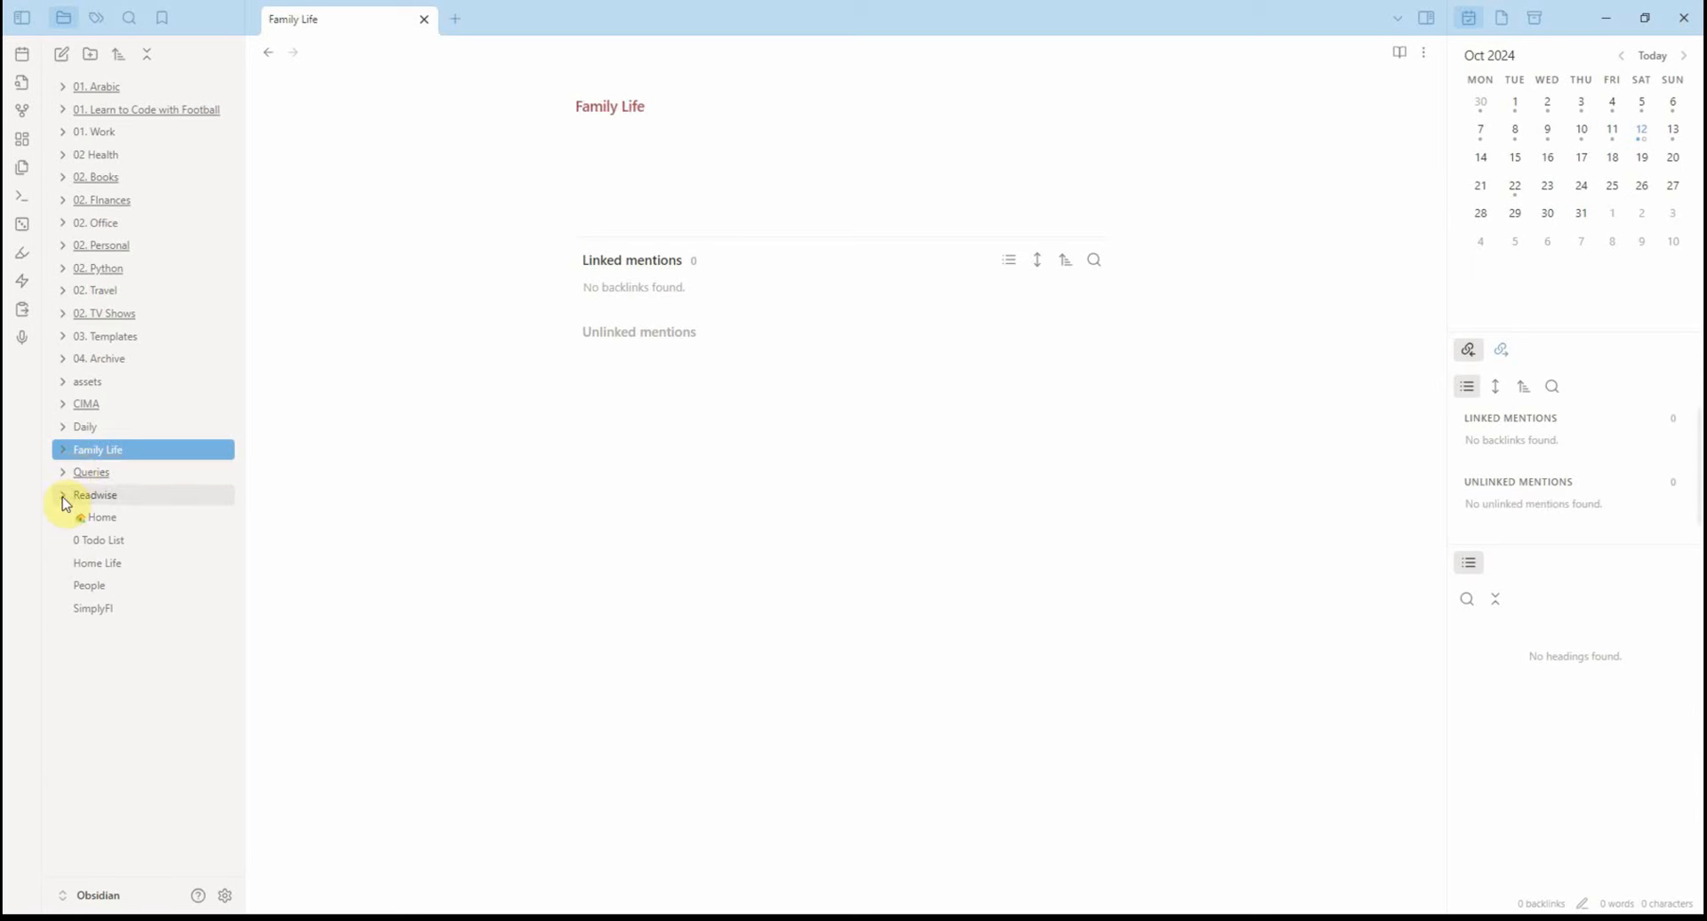
{"action": "left_click", "coordinate": [63, 495]}
{"action": "left_click", "coordinate": [59, 495]}
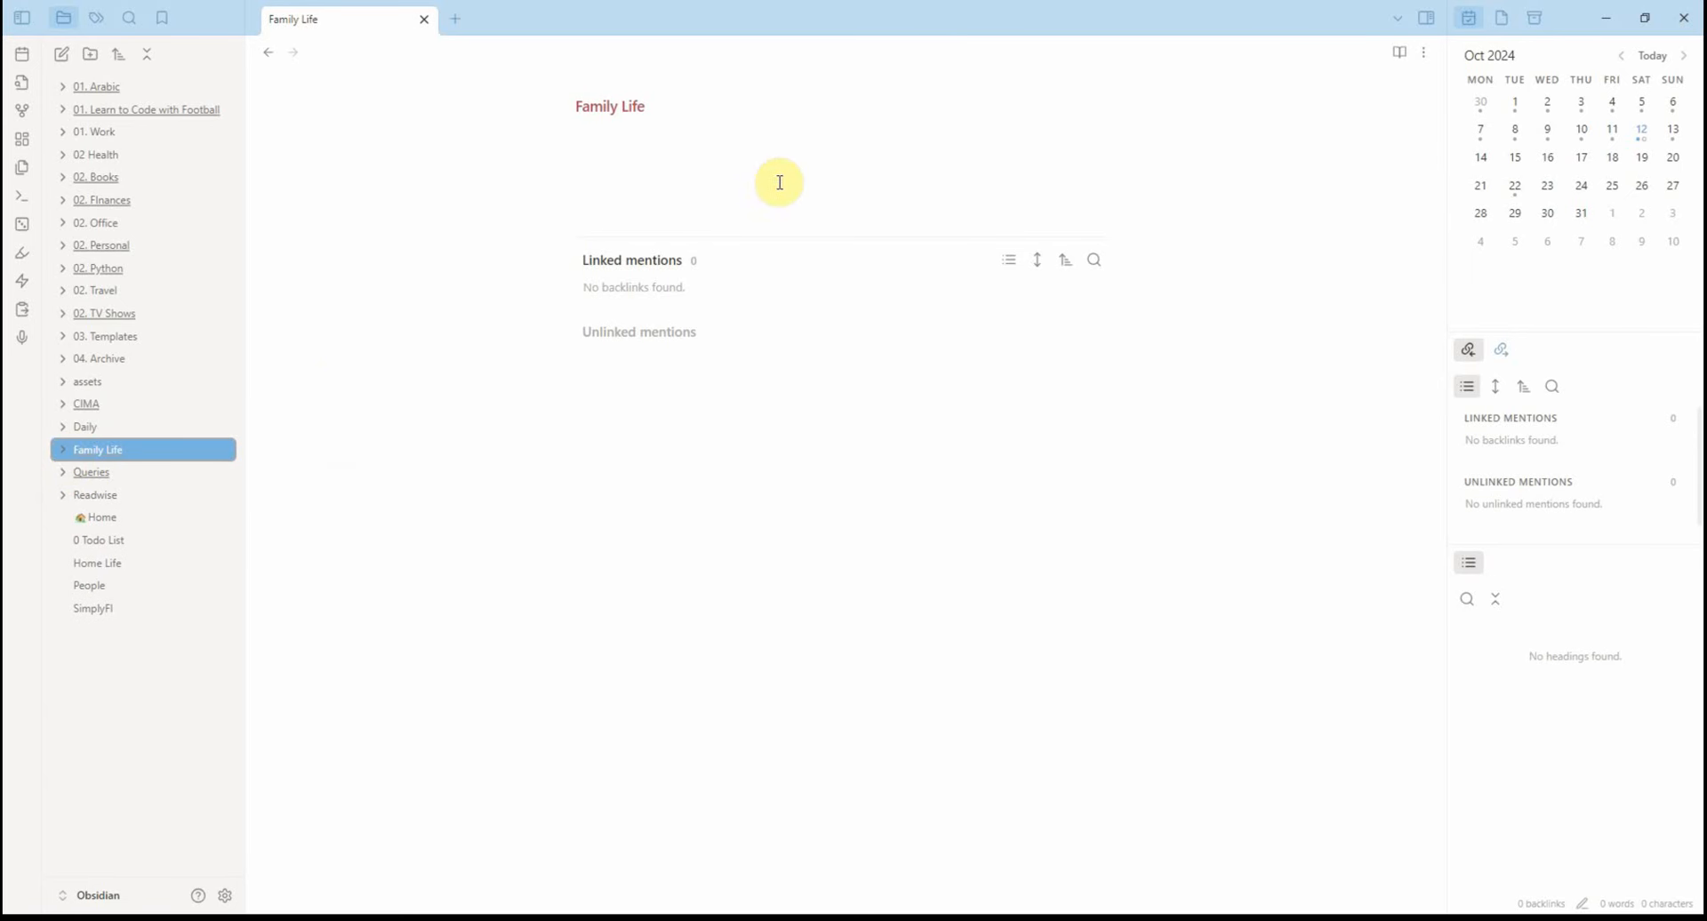
Step: Write "This is a page" in the Family Life folder note and check the Readwise folder
{"action": "left_click", "coordinate": [715, 138]}
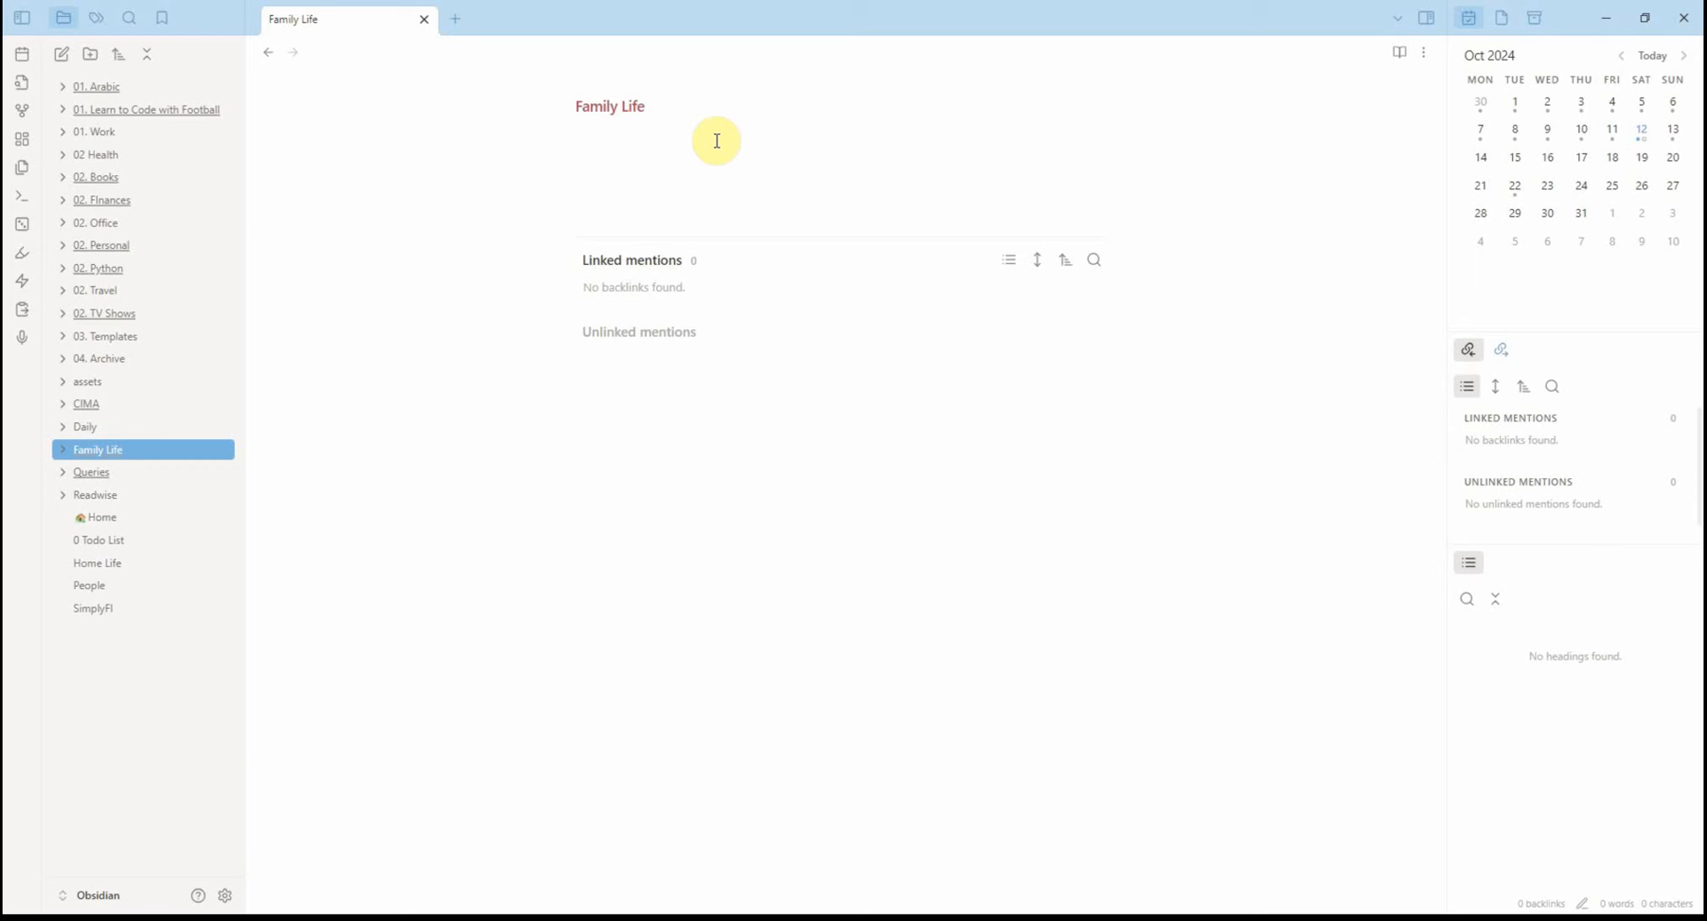
{"action": "type", "text": "This is a page"}
{"action": "key", "text": "Return"}
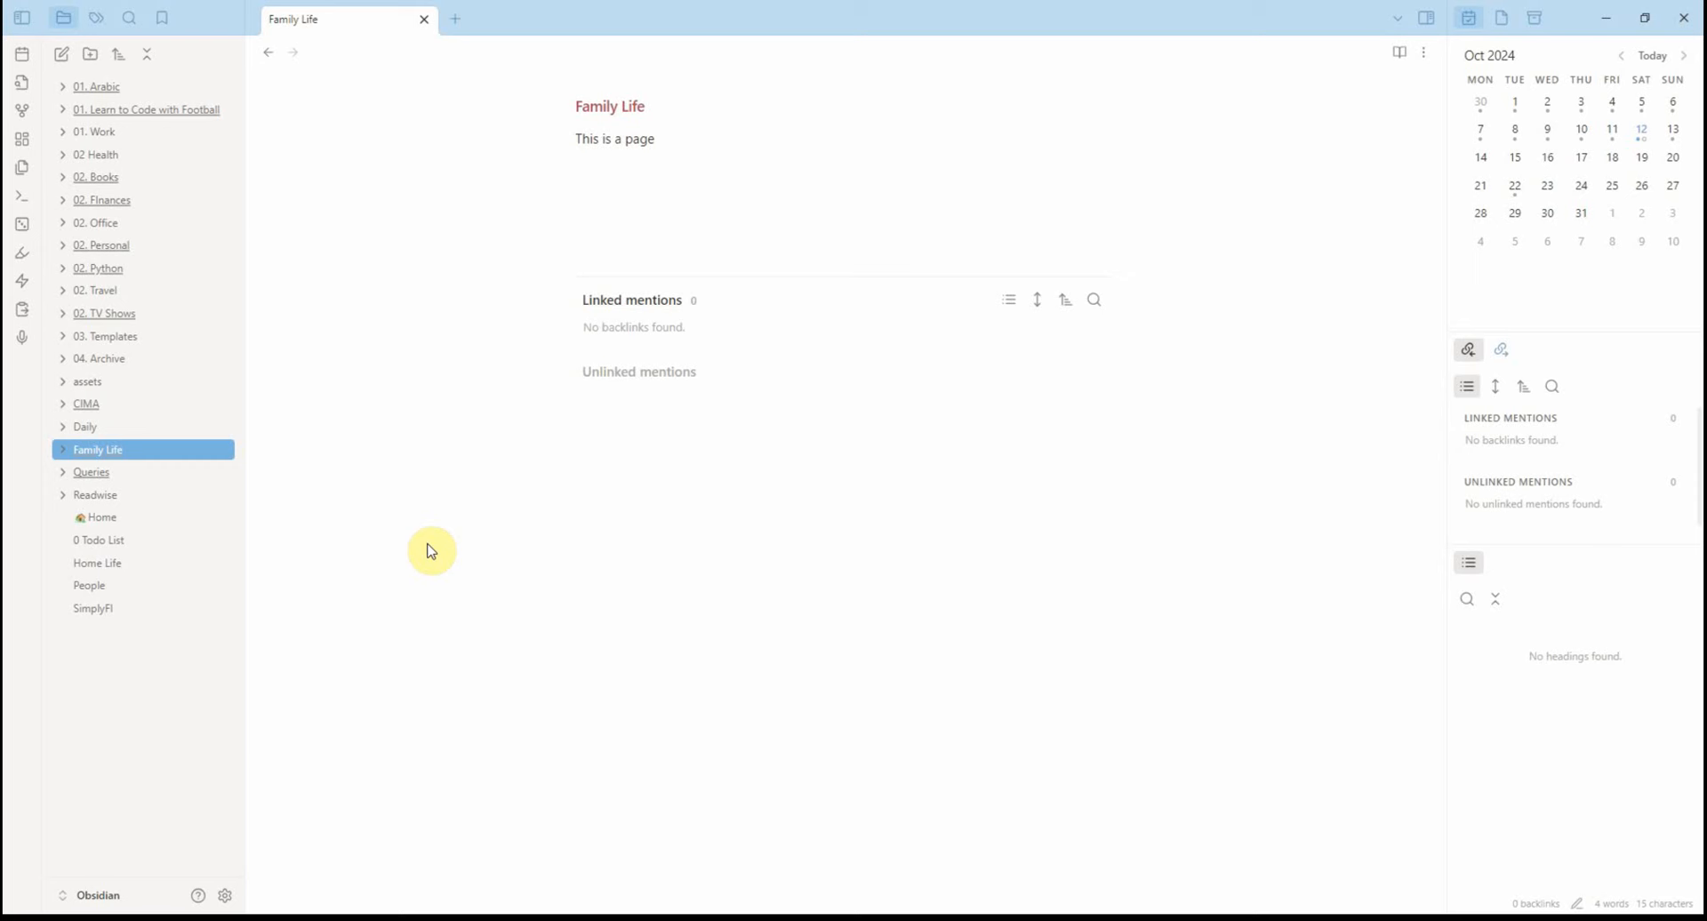
{"action": "left_click", "coordinate": [89, 495]}
{"action": "left_click", "coordinate": [91, 497]}
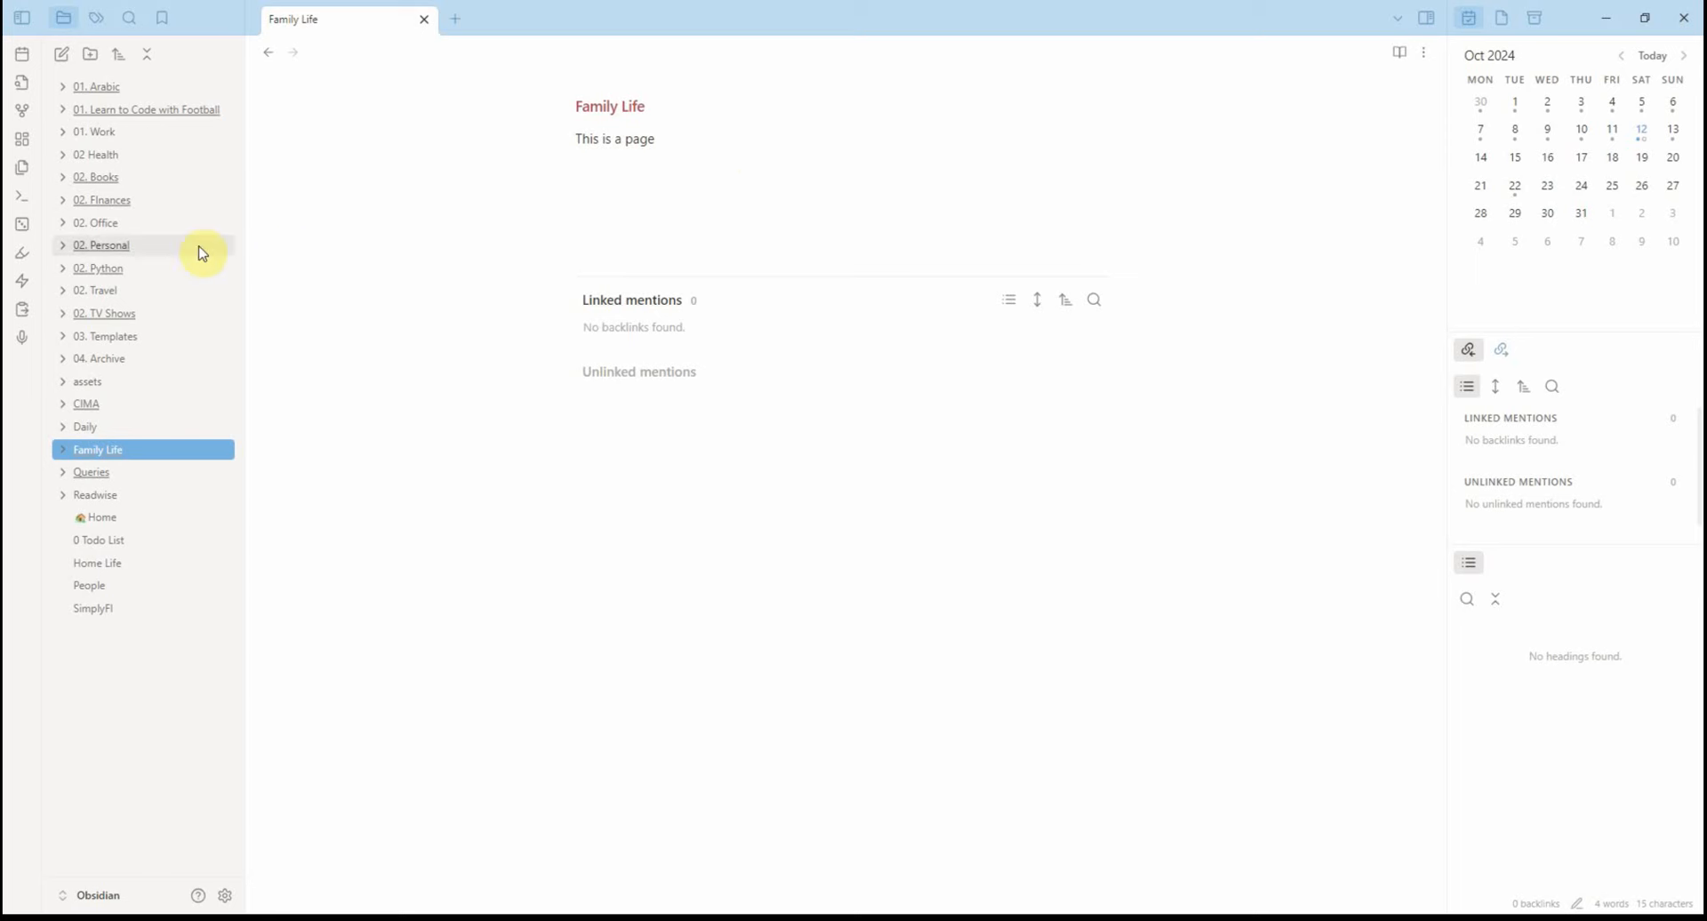
Step: View the 02. Finances folder note and review the Mind Map entry among the installed community plugins
{"action": "left_click", "coordinate": [117, 205]}
{"action": "left_click", "coordinate": [596, 297]}
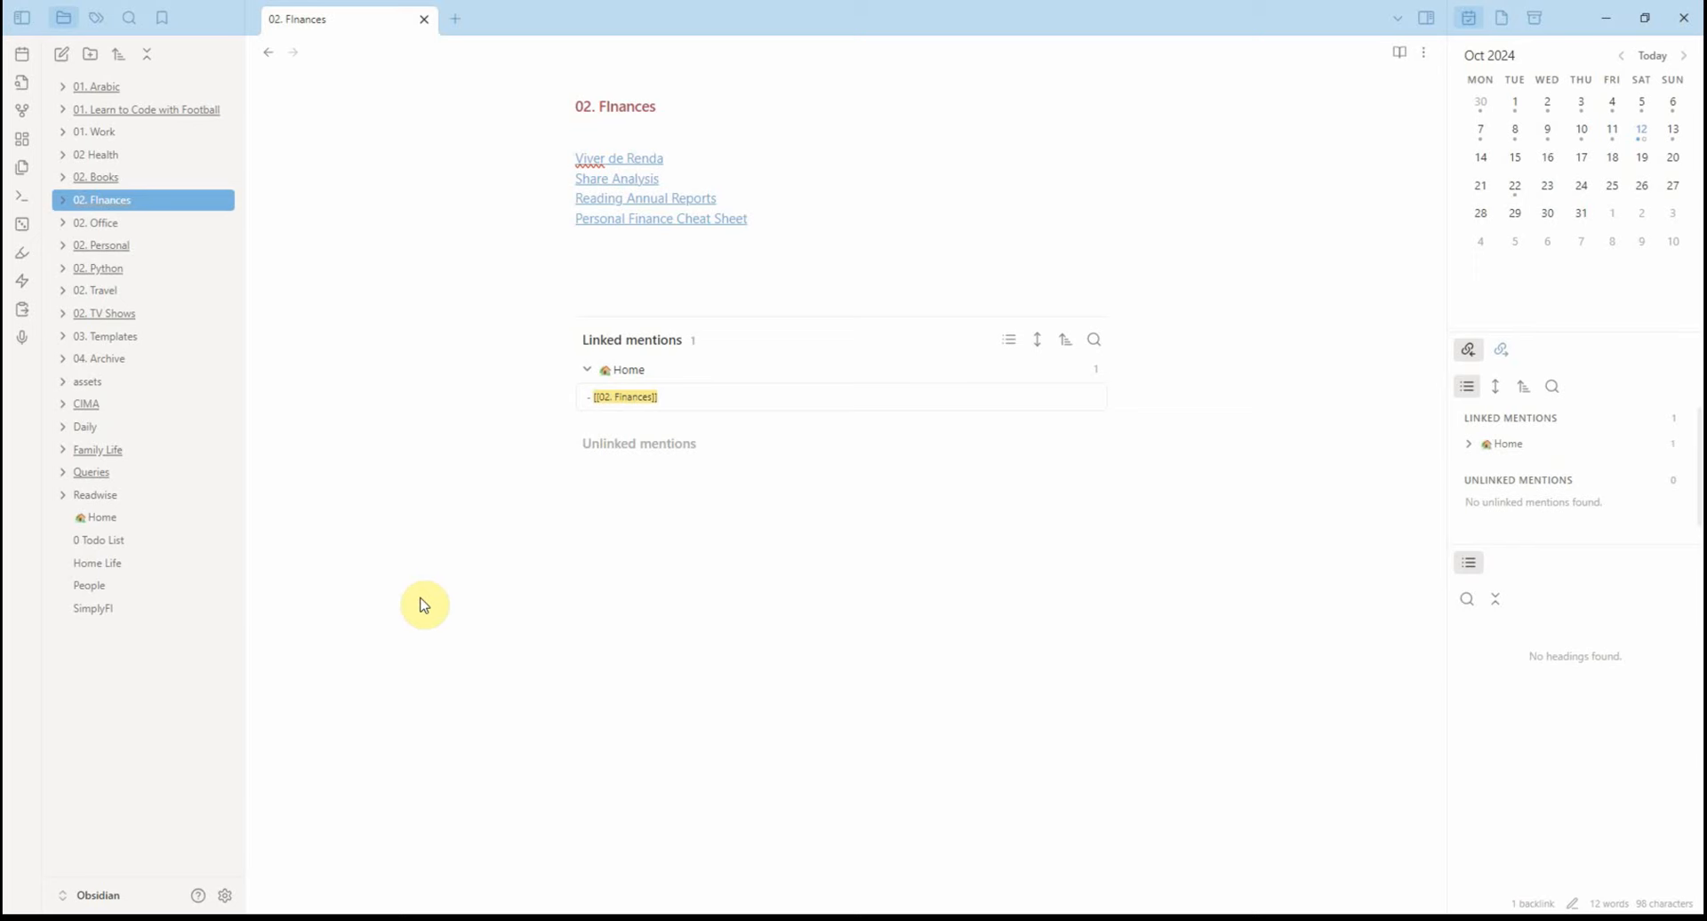
{"action": "left_click", "coordinate": [225, 898]}
{"action": "scroll", "coordinate": [720, 609], "scroll_direction": "down", "scroll_amount": 1}
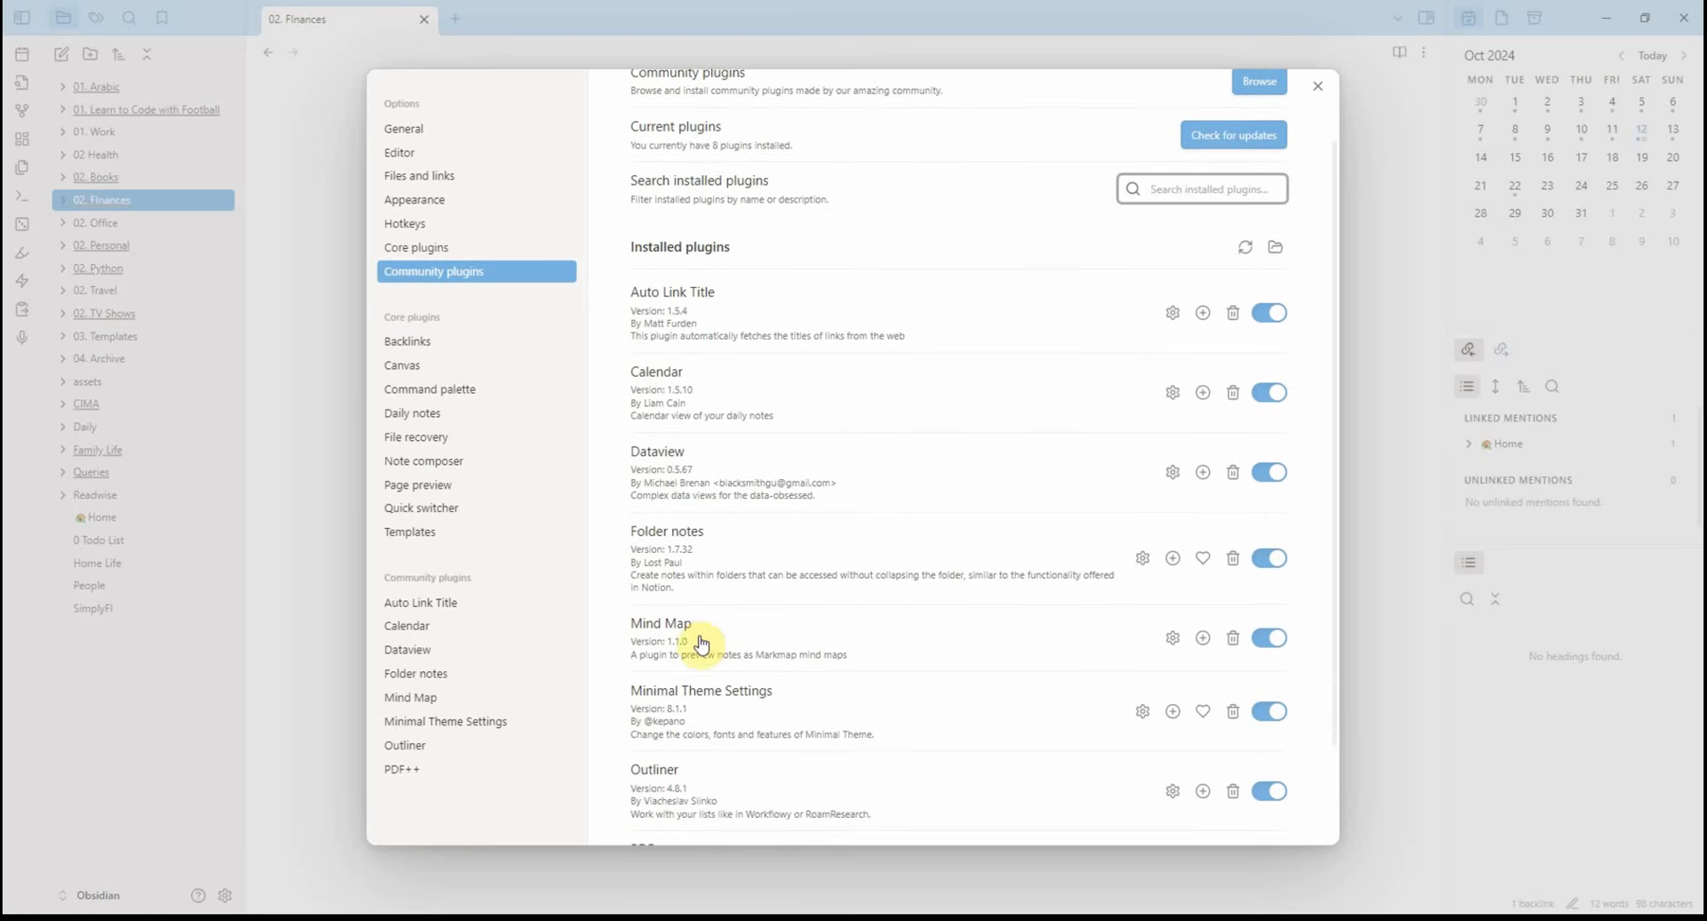
{"action": "left_click", "coordinate": [307, 571]}
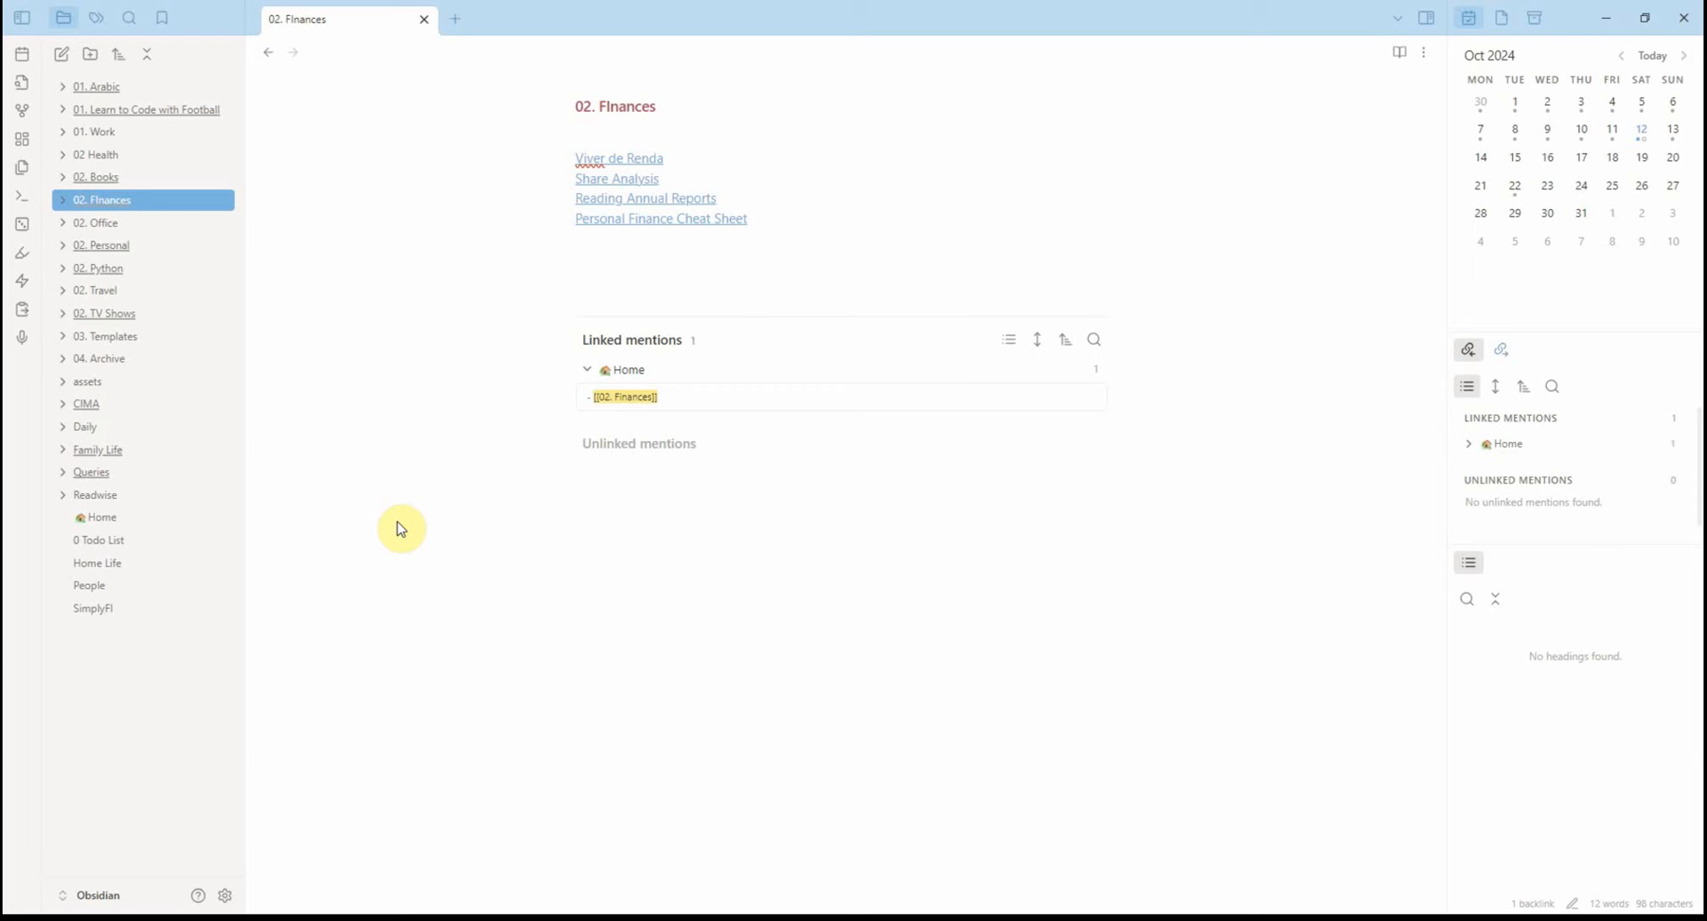
Step: Start a bullet list below the PDF link in the SimplyFI note, with Level 1 and a nested Level 2
{"action": "left_click", "coordinate": [98, 608]}
{"action": "left_click", "coordinate": [623, 186]}
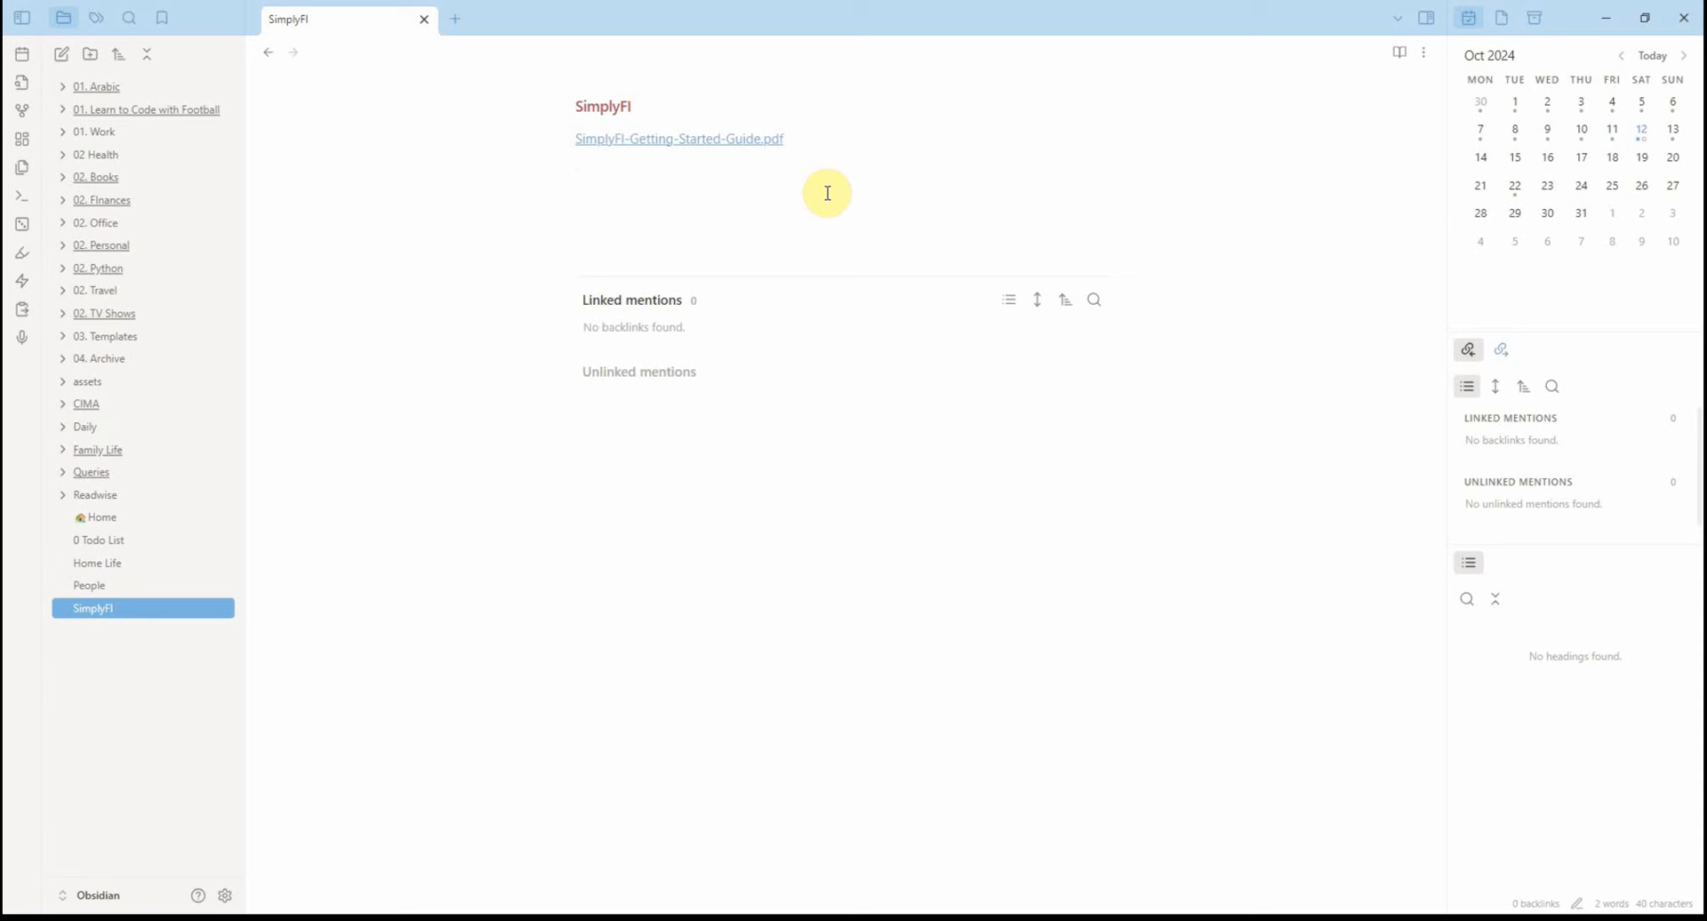
{"action": "type", "text": "- Lve"}
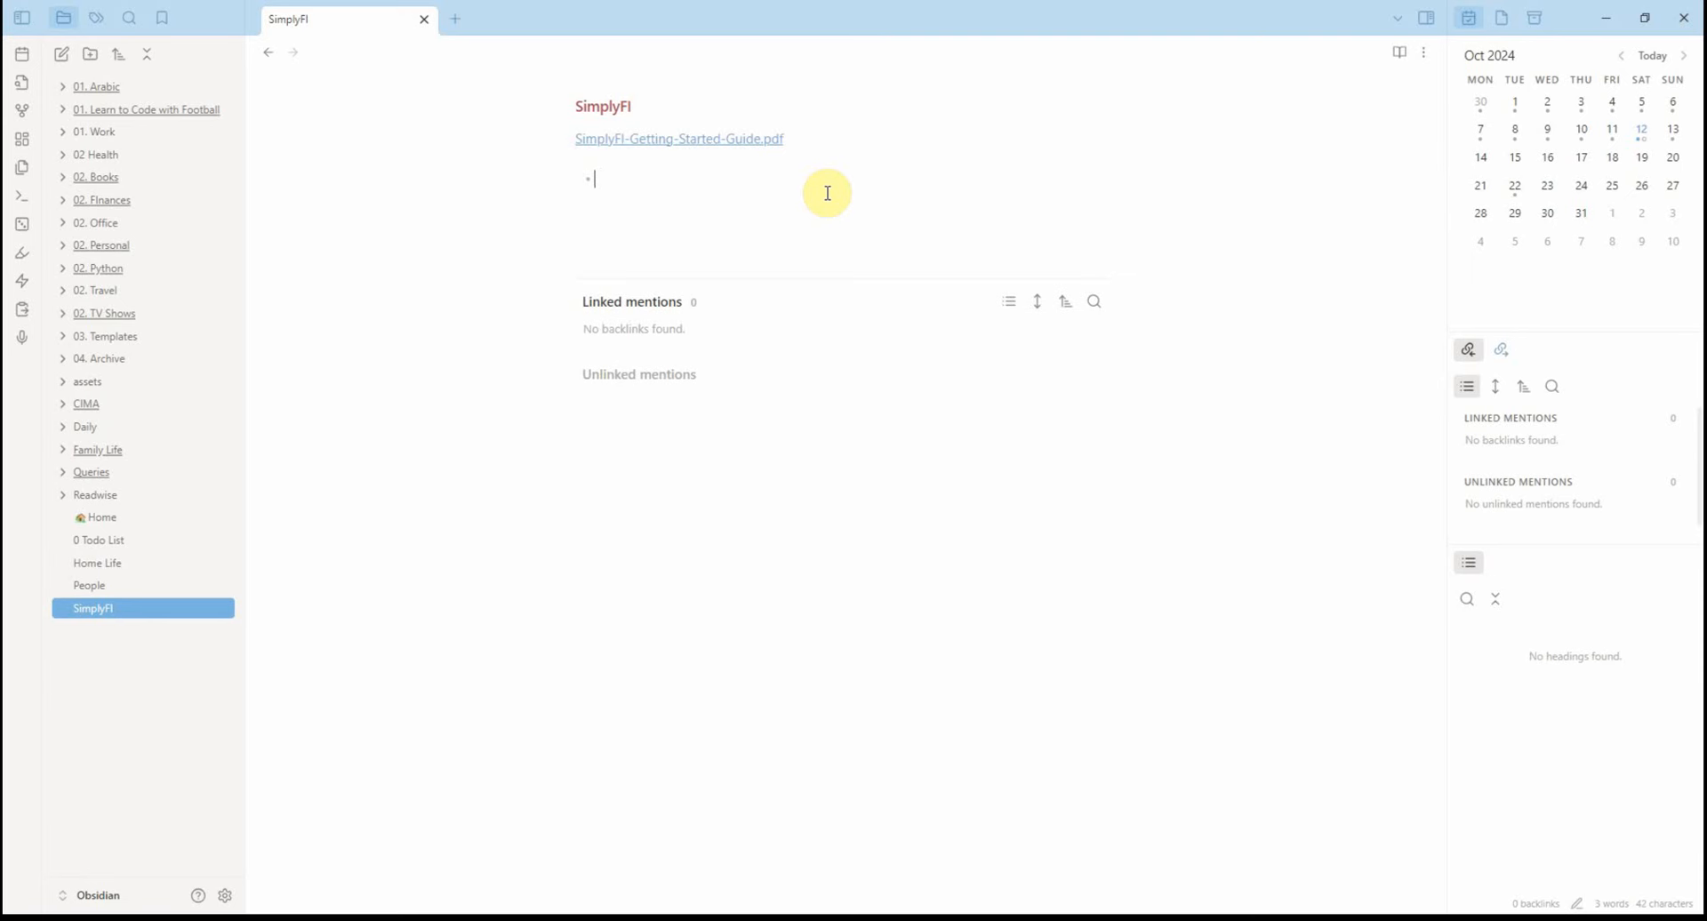
{"action": "key", "text": "BackSpace"}
{"action": "key", "text": "BackSpace"}
{"action": "type", "text": "evl"}
{"action": "key", "text": "BackSpace"}
{"action": "type", "text": "el 1"}
{"action": "key", "text": "Return"}
{"action": "type", "text": "Level 2"}
{"action": "key", "text": "Return"}
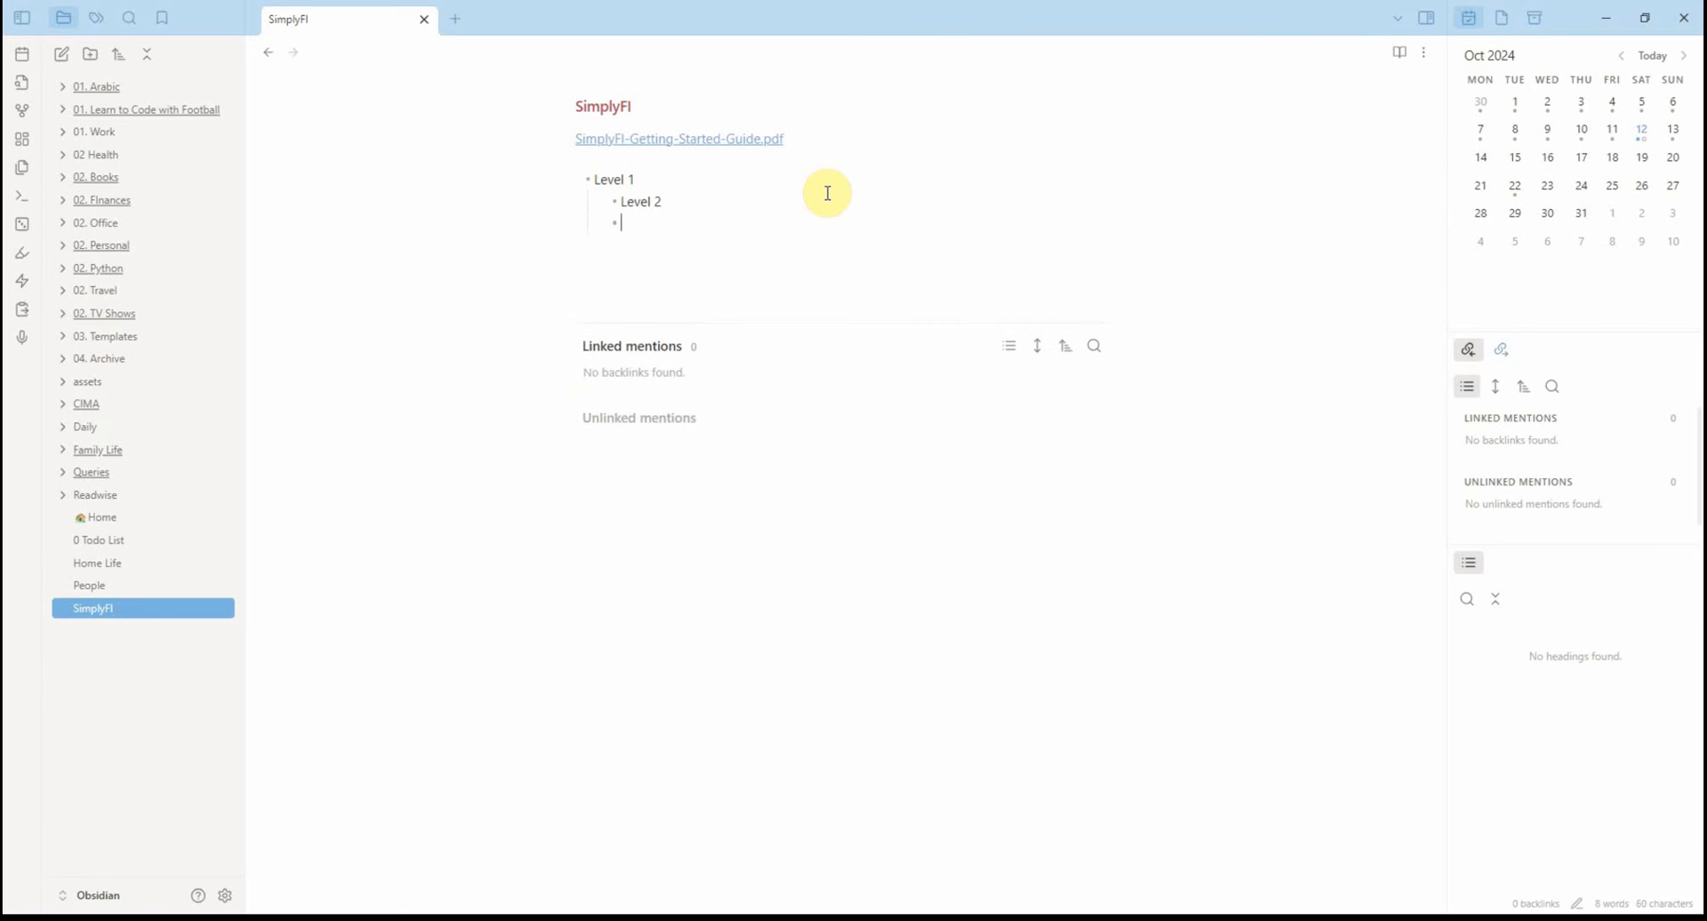
Step: Add bullets Level 2a, Level 3 nested beneath it, and Level 2b at the second level, and end the list
{"action": "type", "text": "Level 2a"}
{"action": "key", "text": "Return"}
{"action": "type", "text": "Elvel"}
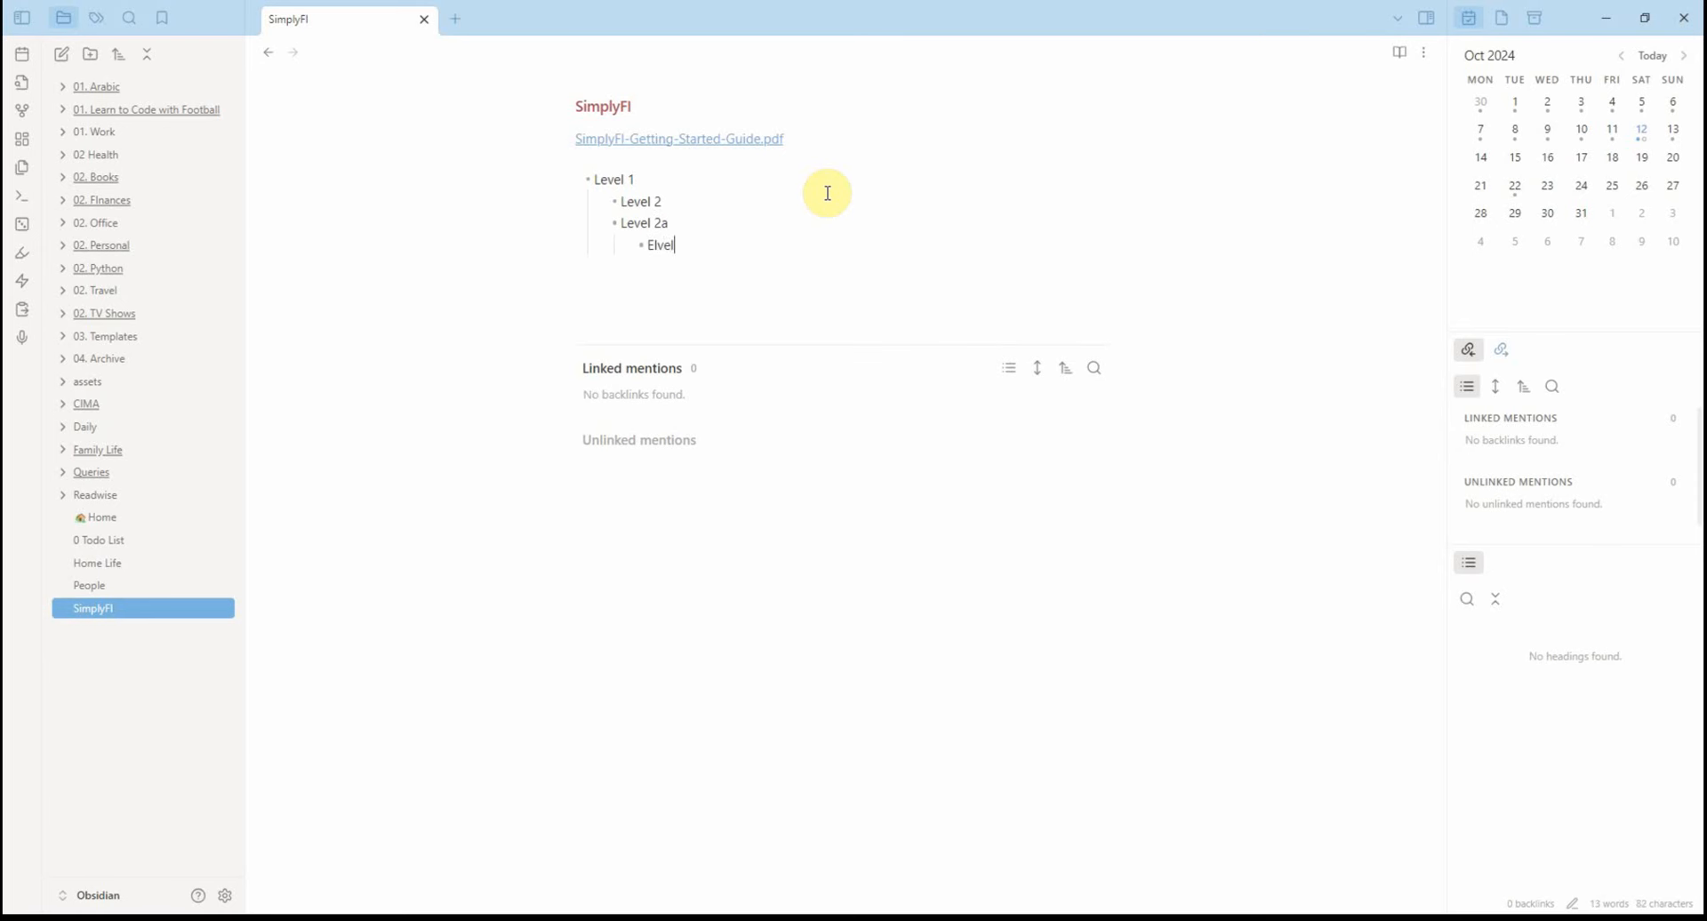
{"action": "key", "text": "ctrl+BackSpace"}
{"action": "type", "text": "Level 3"}
{"action": "key", "text": "Return"}
{"action": "key", "text": "shift+Tab"}
{"action": "type", "text": "Level 2"}
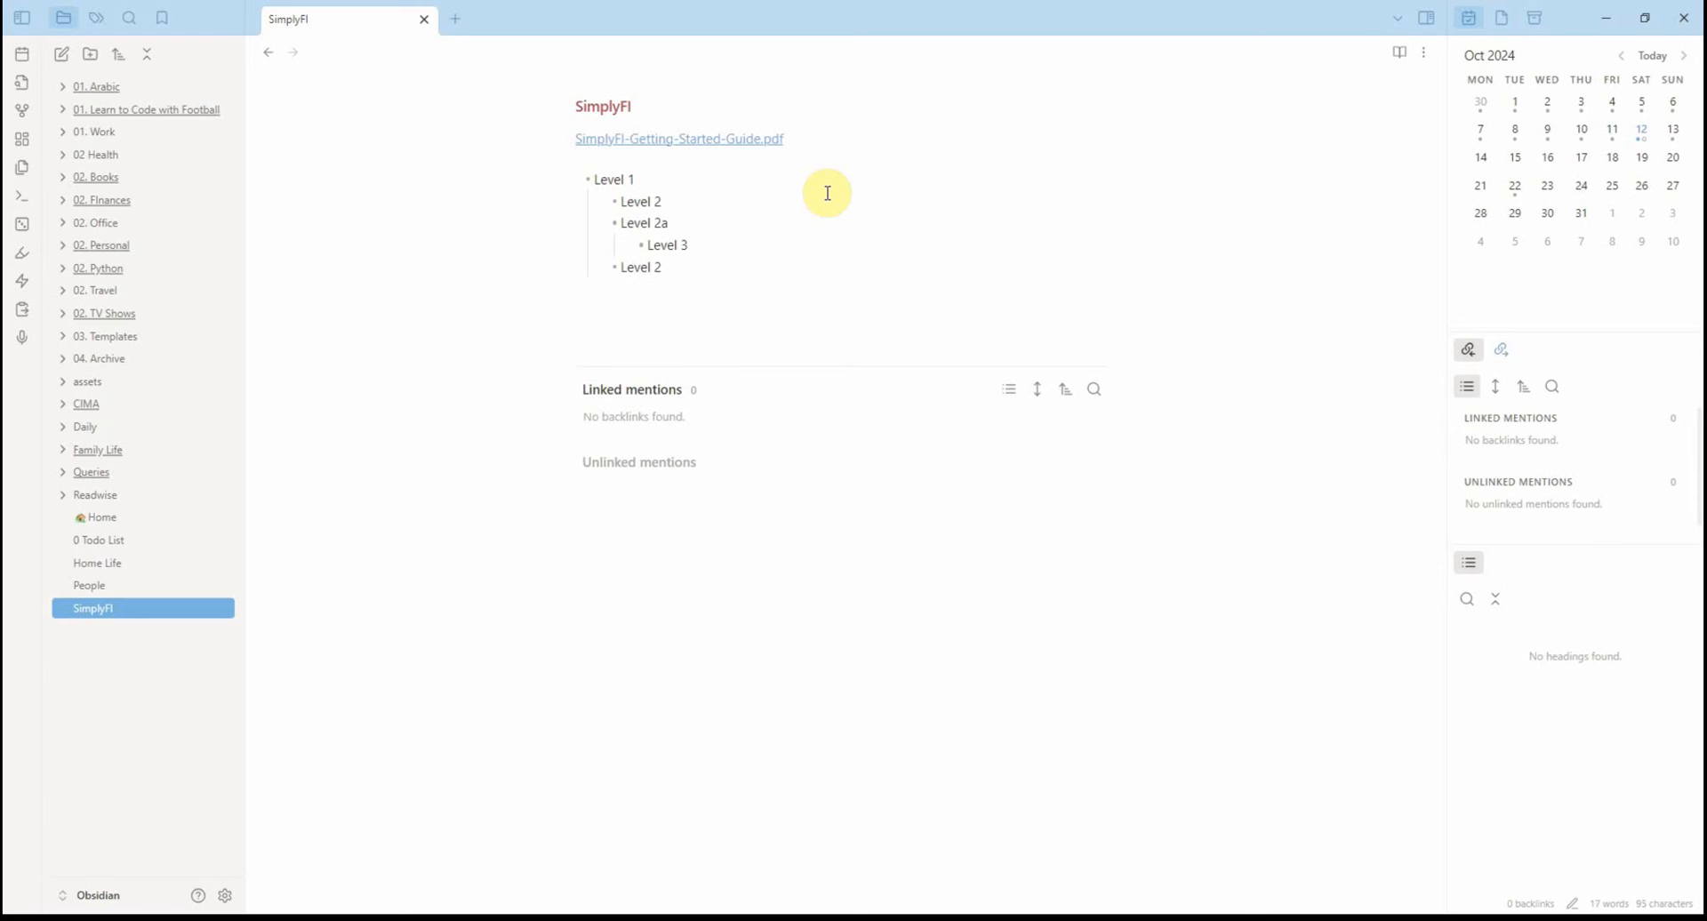
{"action": "type", "text": "b"}
{"action": "key", "text": "Return"}
{"action": "key", "text": "Return"}
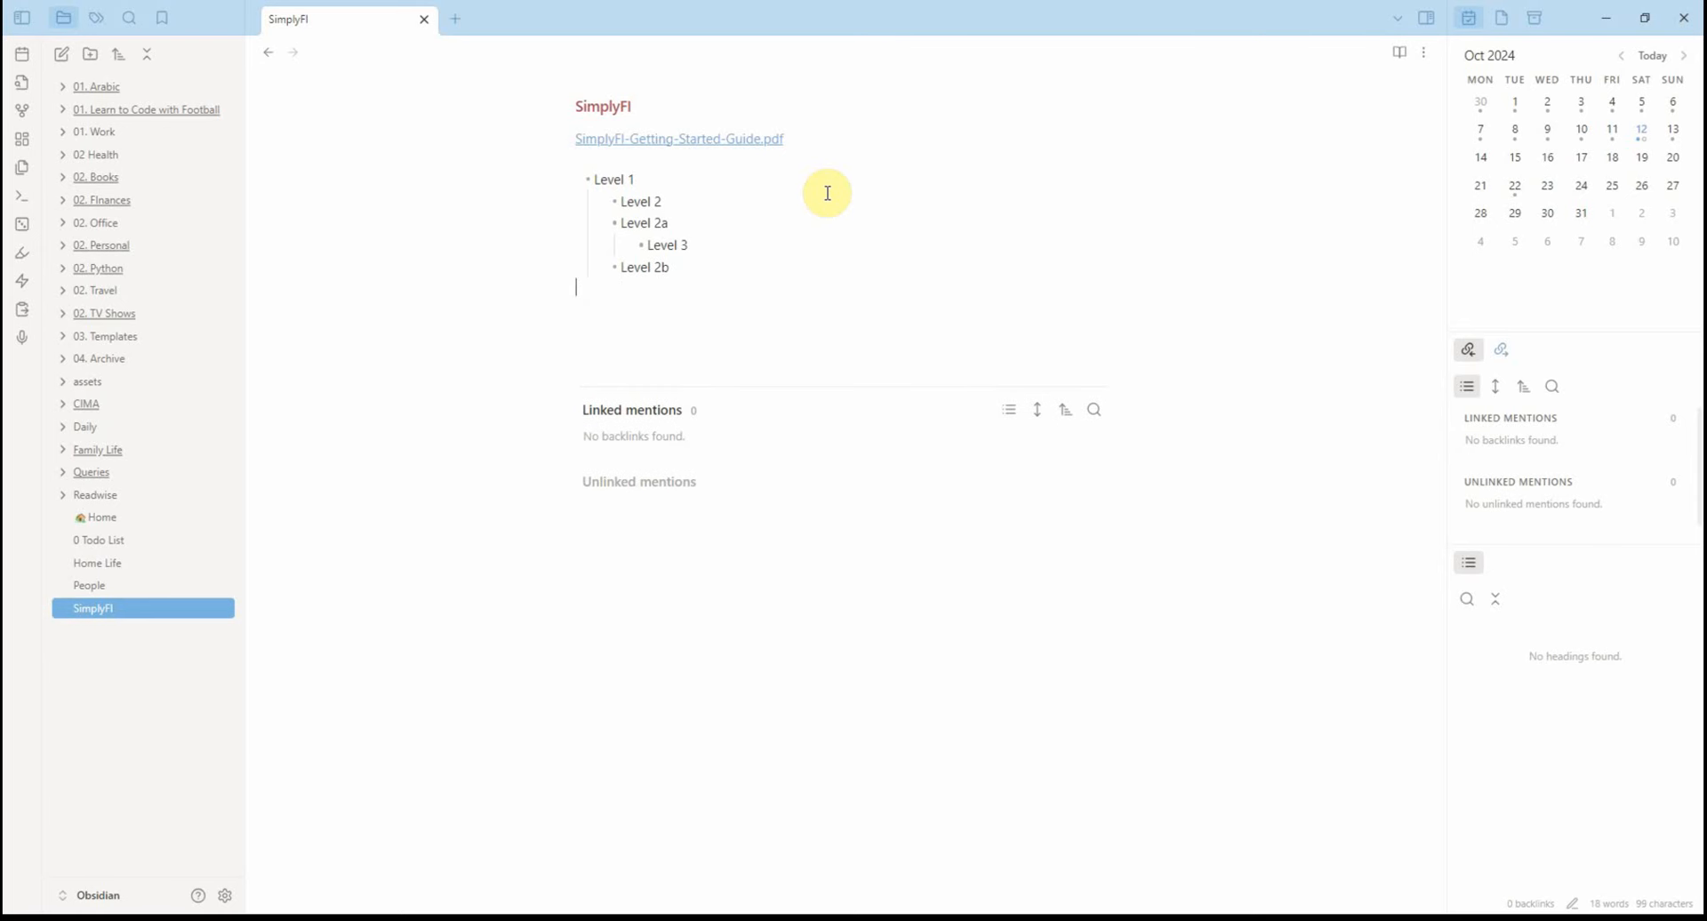
{"action": "key", "text": "Return"}
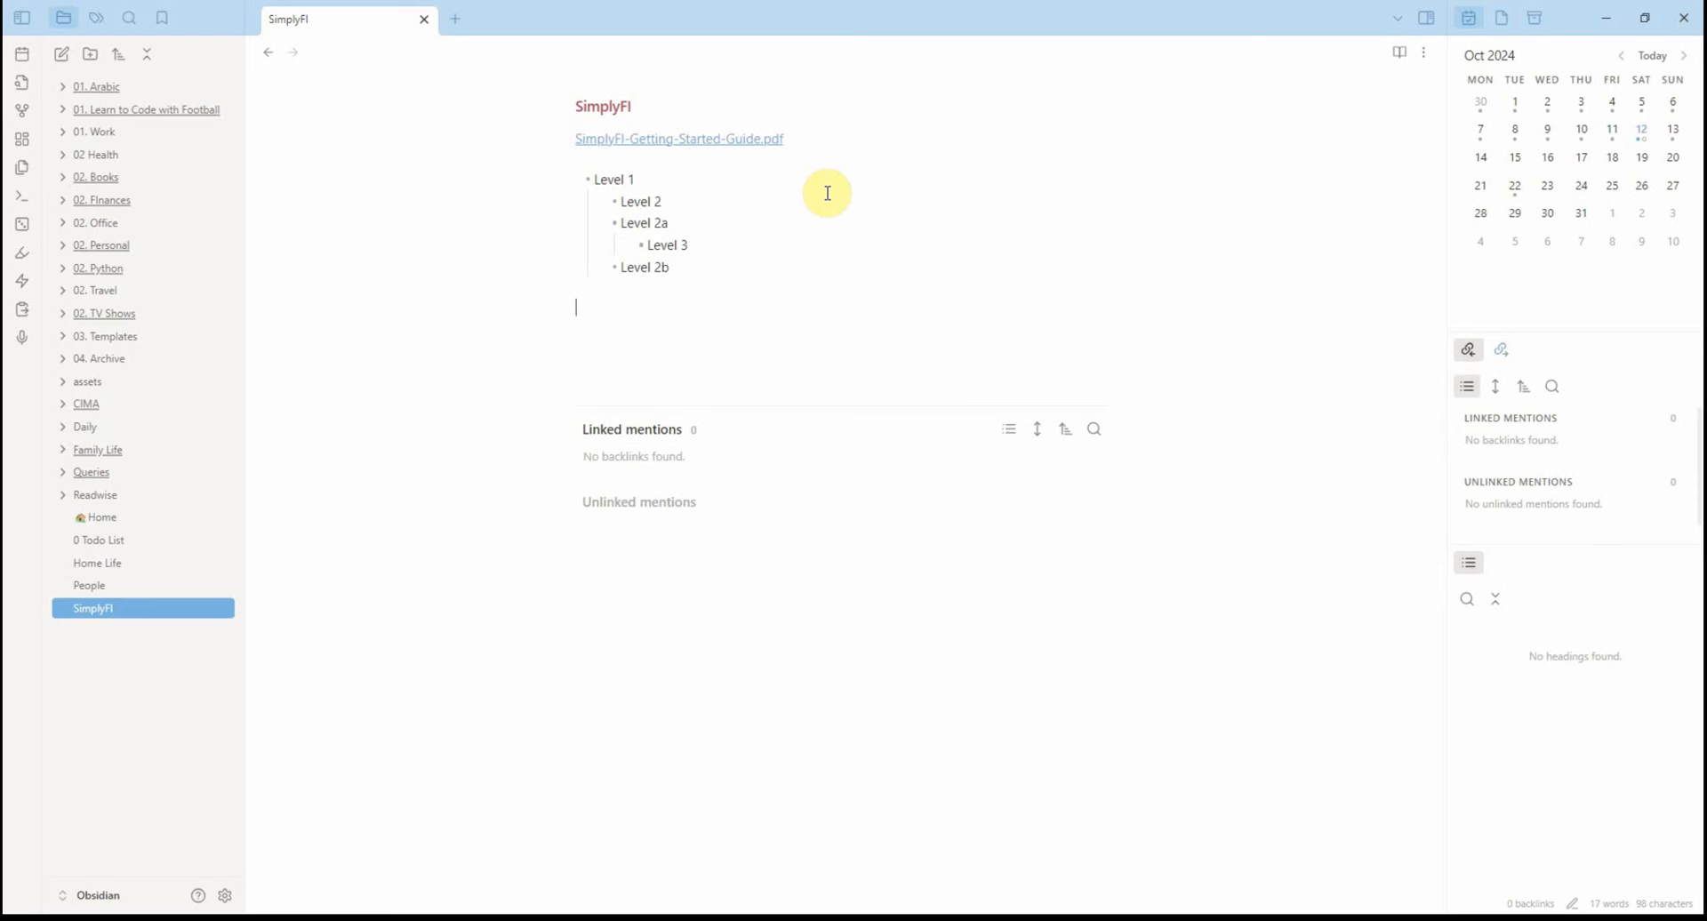
{"action": "type", "text": "[["}
{"action": "key", "text": "BackSpace"}
{"action": "key", "text": "BackSpace"}
{"action": "type", "text": "P"}
{"action": "key", "text": "BackSpace"}
{"action": "key", "text": "BackSpace"}
Step: Preview the SimplyFI note as a mind map
{"action": "key", "text": "ctrl+p"}
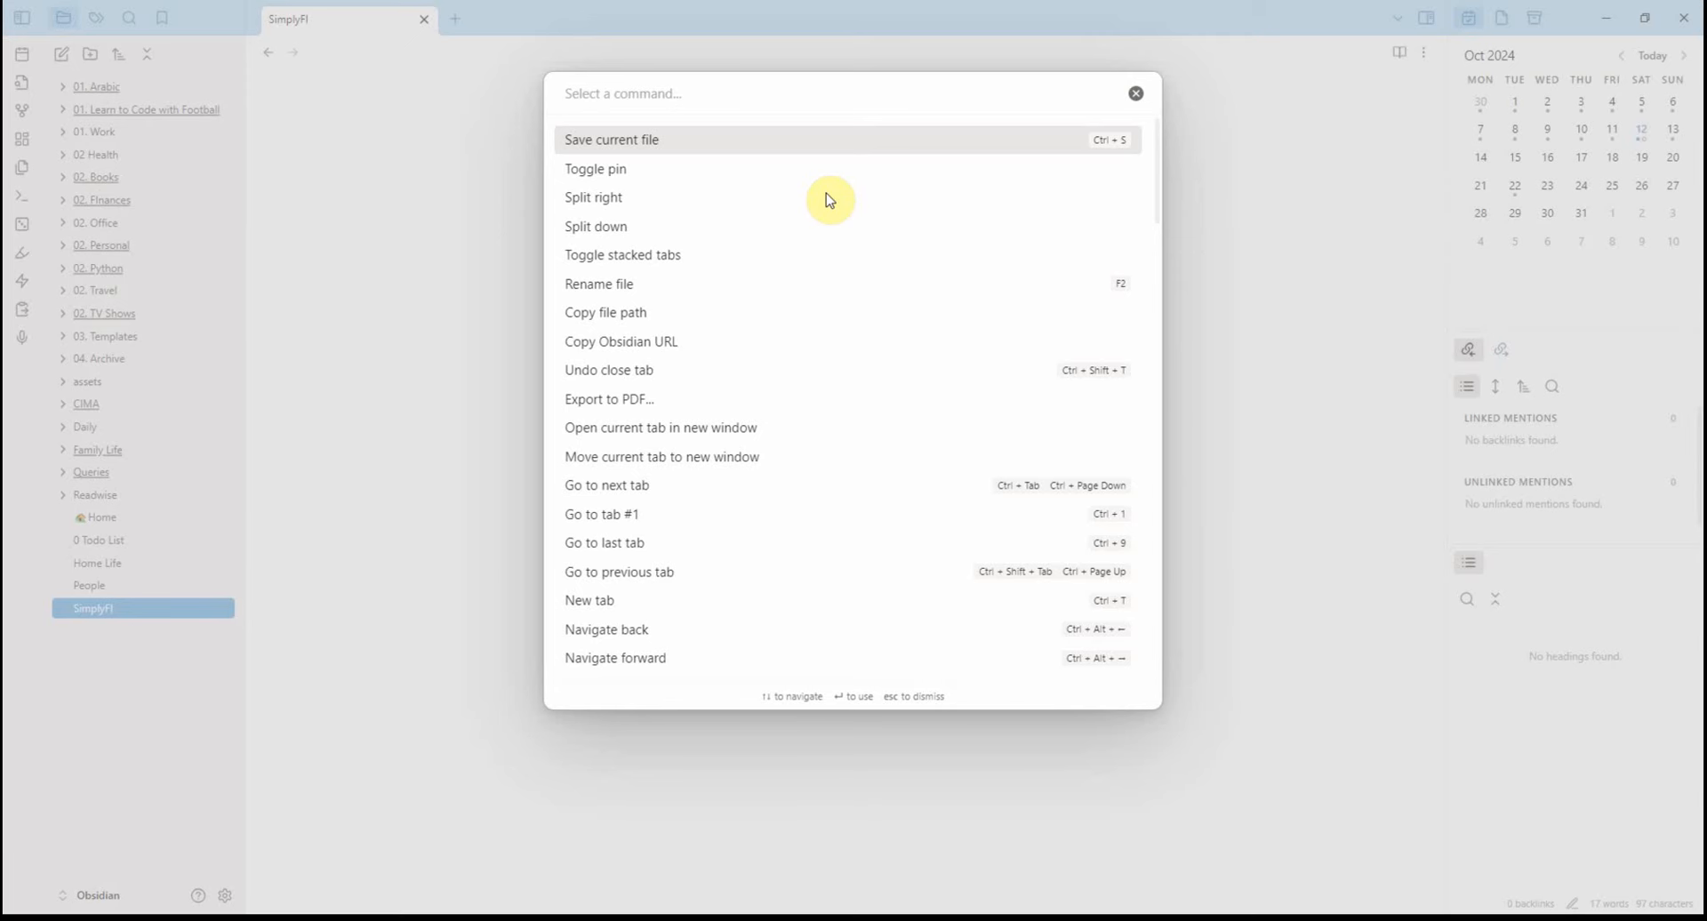
{"action": "type", "text": "mindm"}
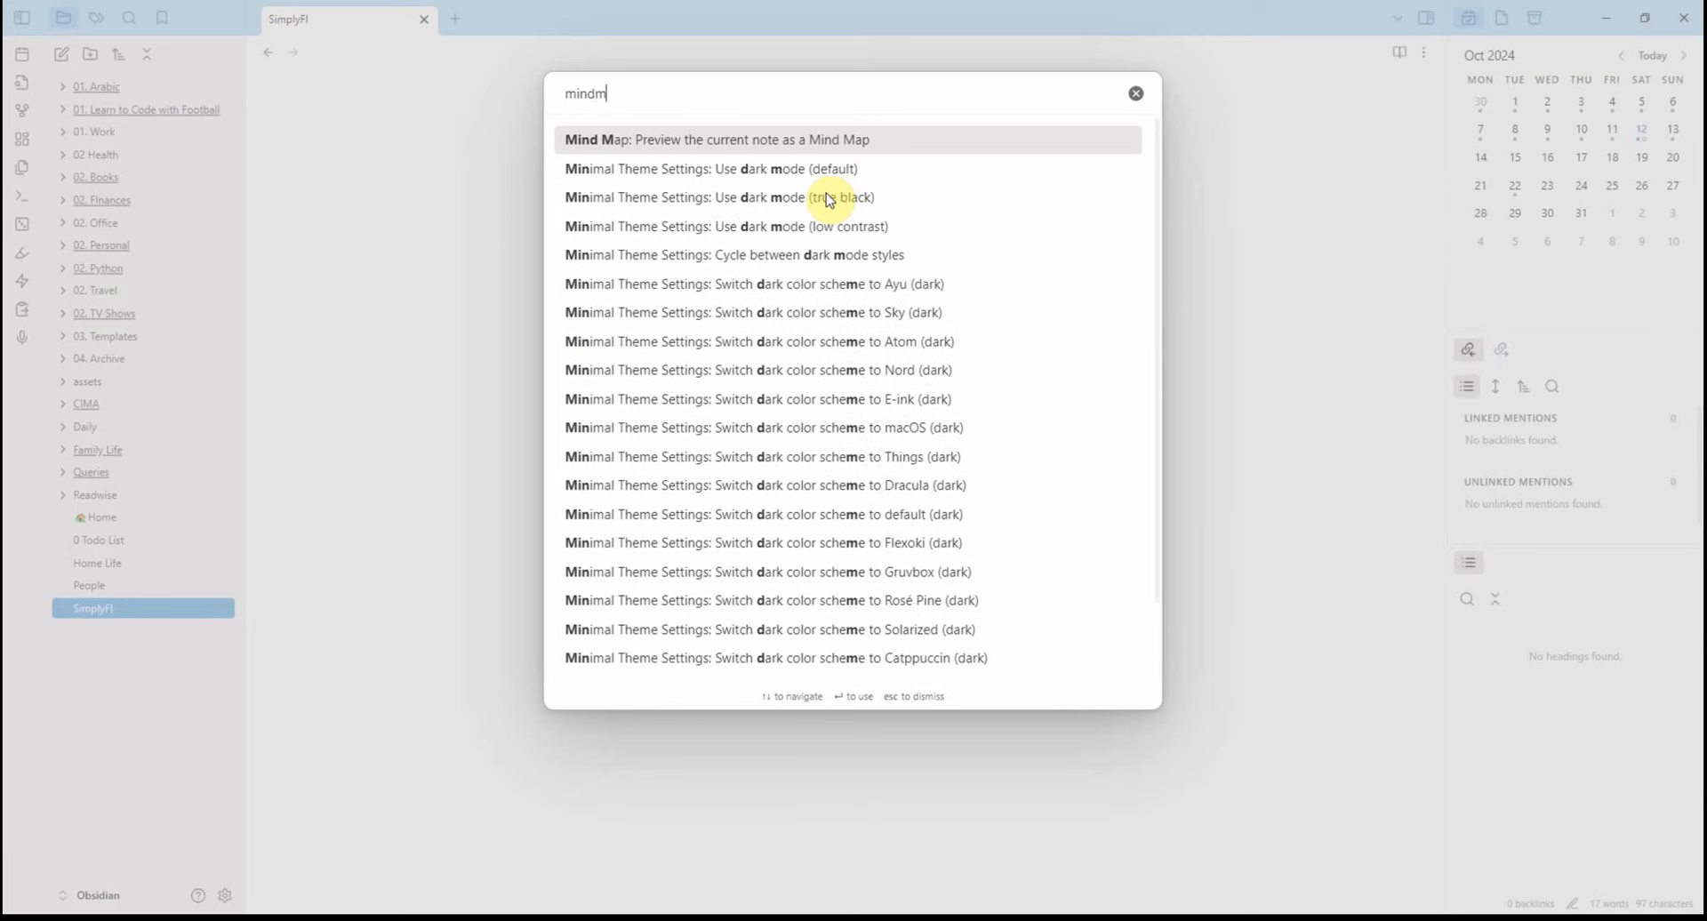
{"action": "key", "text": "Return"}
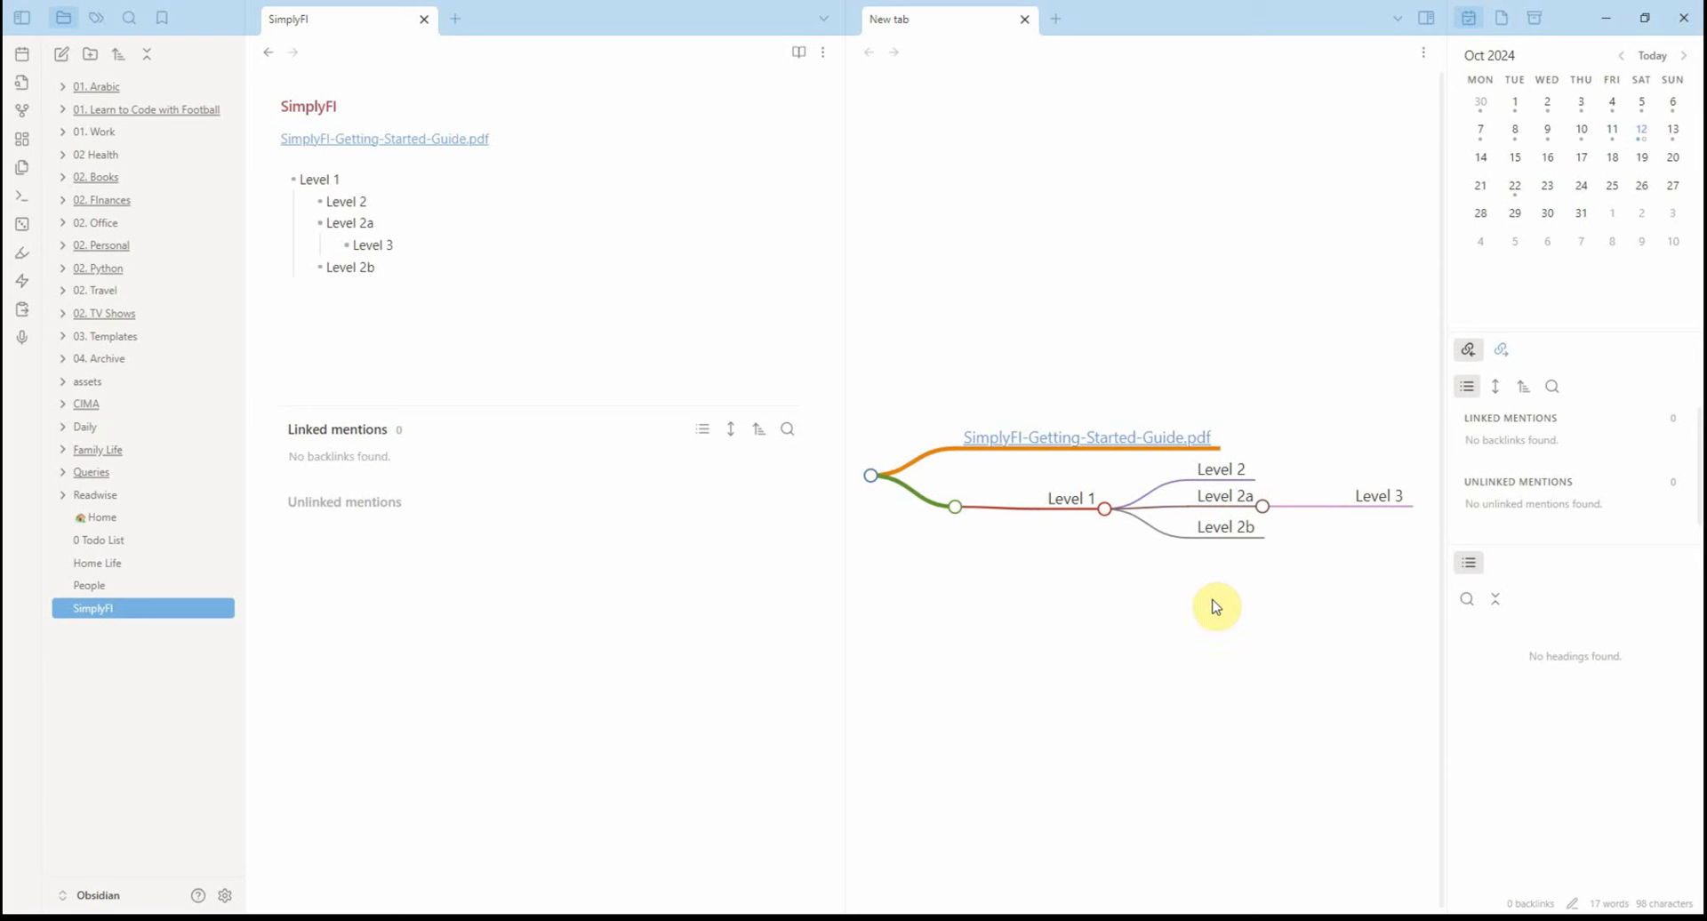
Step: Collapse and re-expand the Level 2a, Level 1 and list branches of the mind map
{"action": "left_click", "coordinate": [1270, 516]}
{"action": "left_click", "coordinate": [1269, 515]}
{"action": "left_click", "coordinate": [1103, 511]}
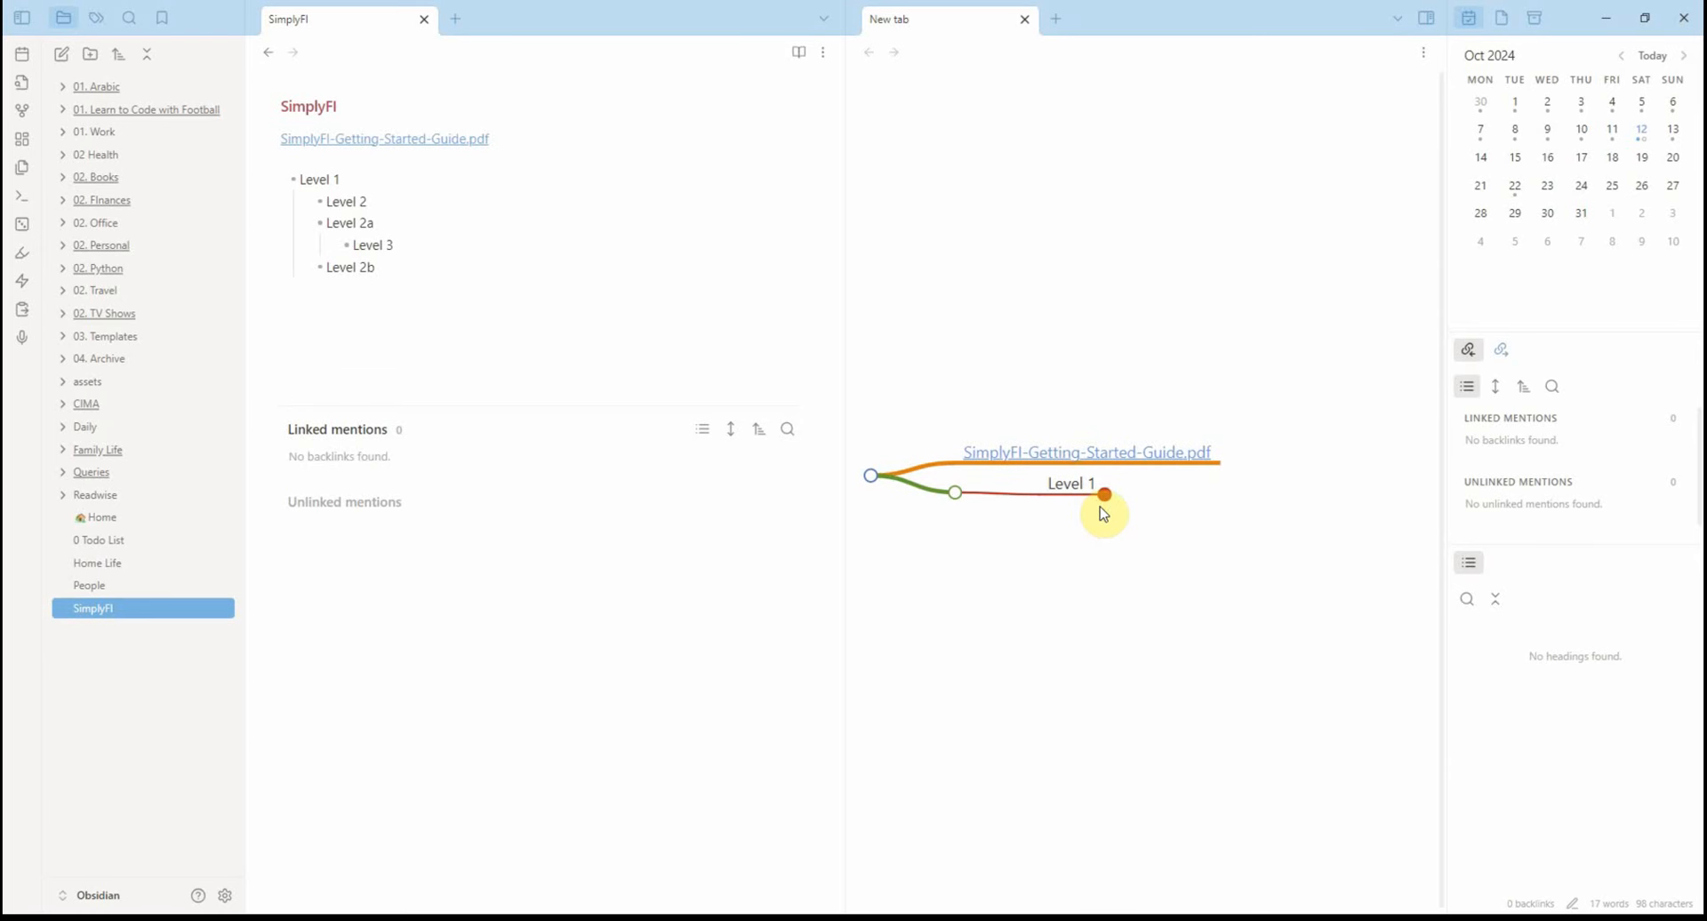
{"action": "left_click", "coordinate": [1108, 508]}
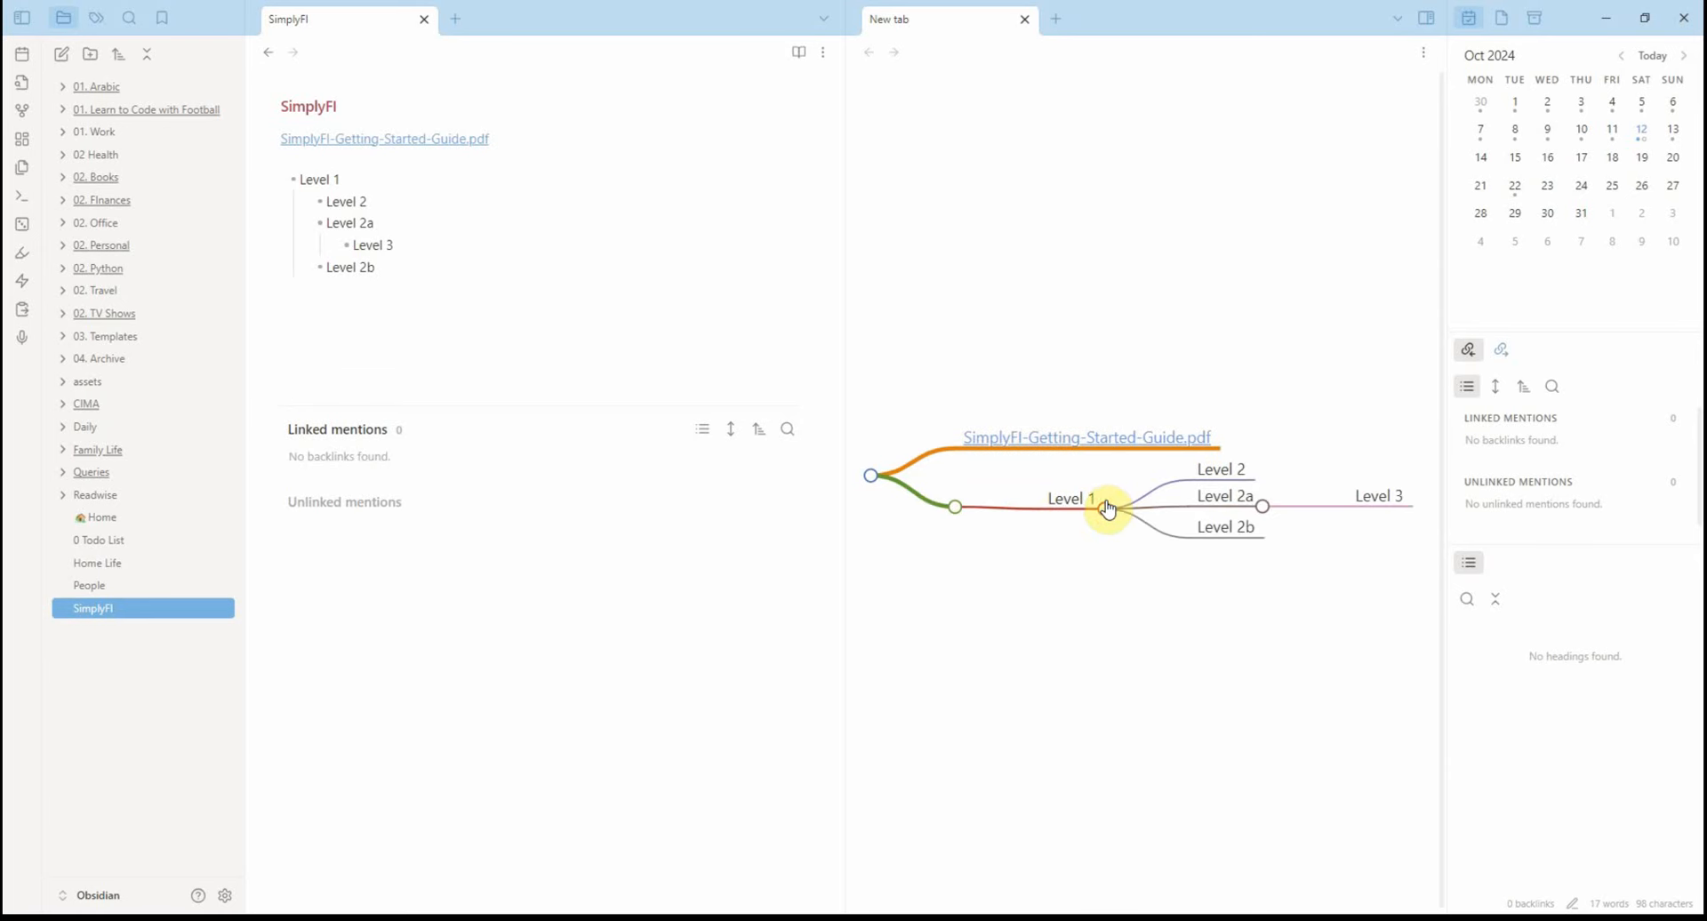
{"action": "left_click", "coordinate": [954, 507]}
{"action": "left_click", "coordinate": [955, 494]}
Step: Add a first-level heading Level 1 and a second-level heading Level 2 below the bullet list
{"action": "left_click_drag", "start_coordinate": [411, 274], "coordinate": [326, 301]}
{"action": "left_click", "coordinate": [325, 301]}
{"action": "type", "text": "##"}
{"action": "key", "text": "BackSpace"}
{"action": "type", "text": "Level 1"}
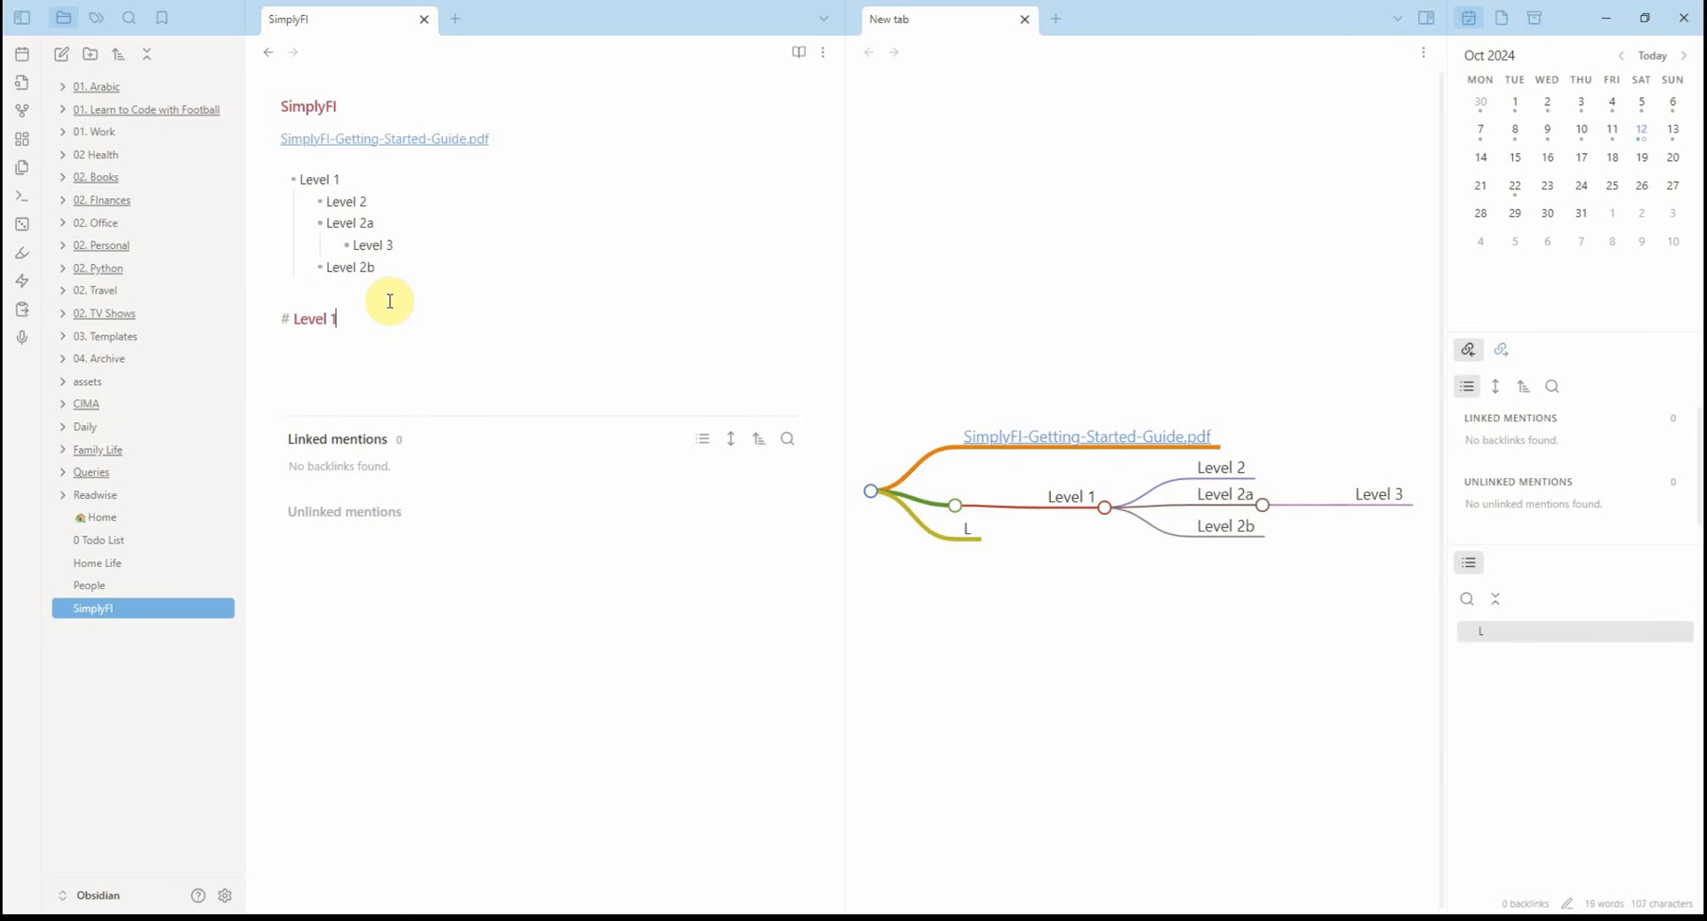
{"action": "key", "text": "Return"}
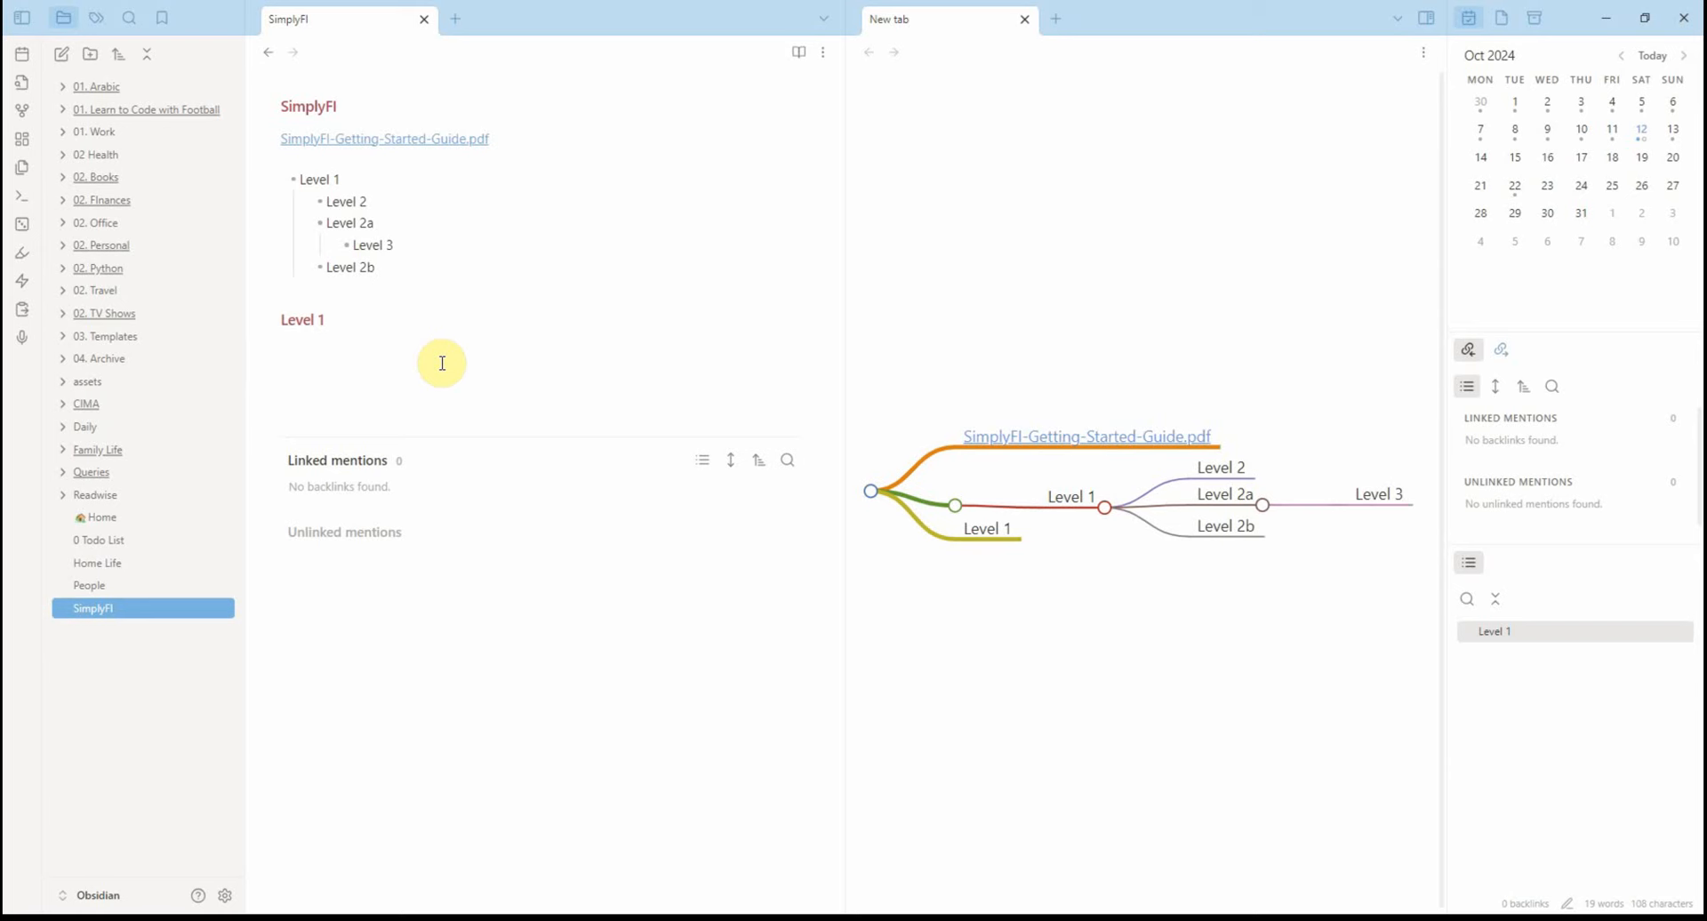
{"action": "type", "text": "## L"}
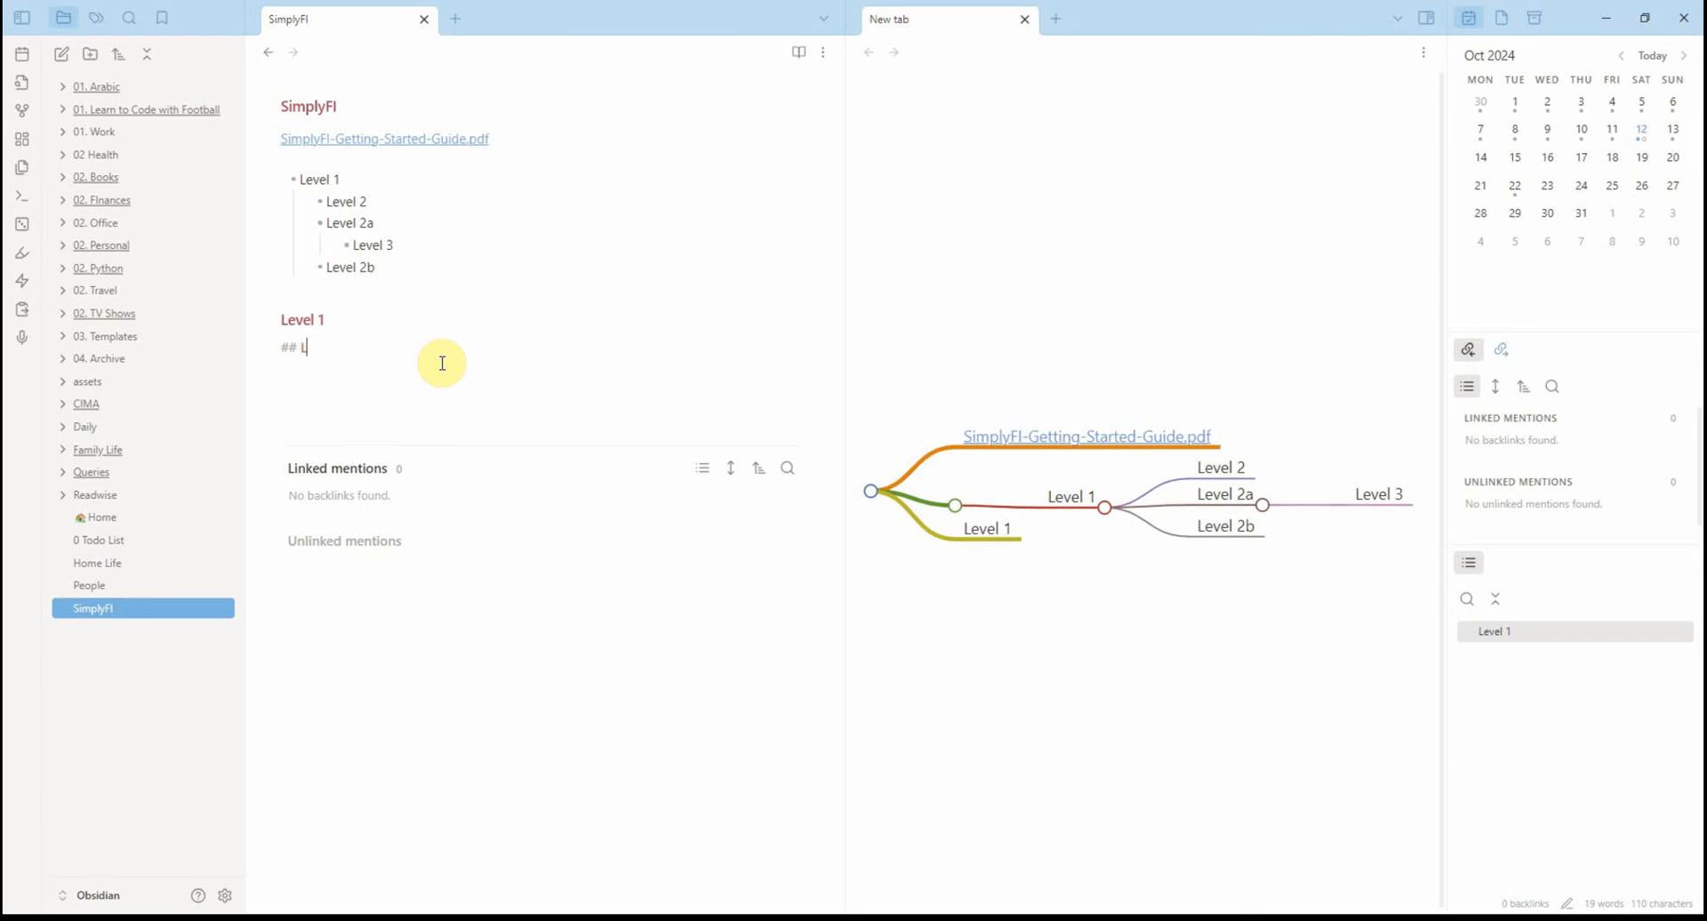
{"action": "type", "text": "evel 2"}
{"action": "key", "text": "Return"}
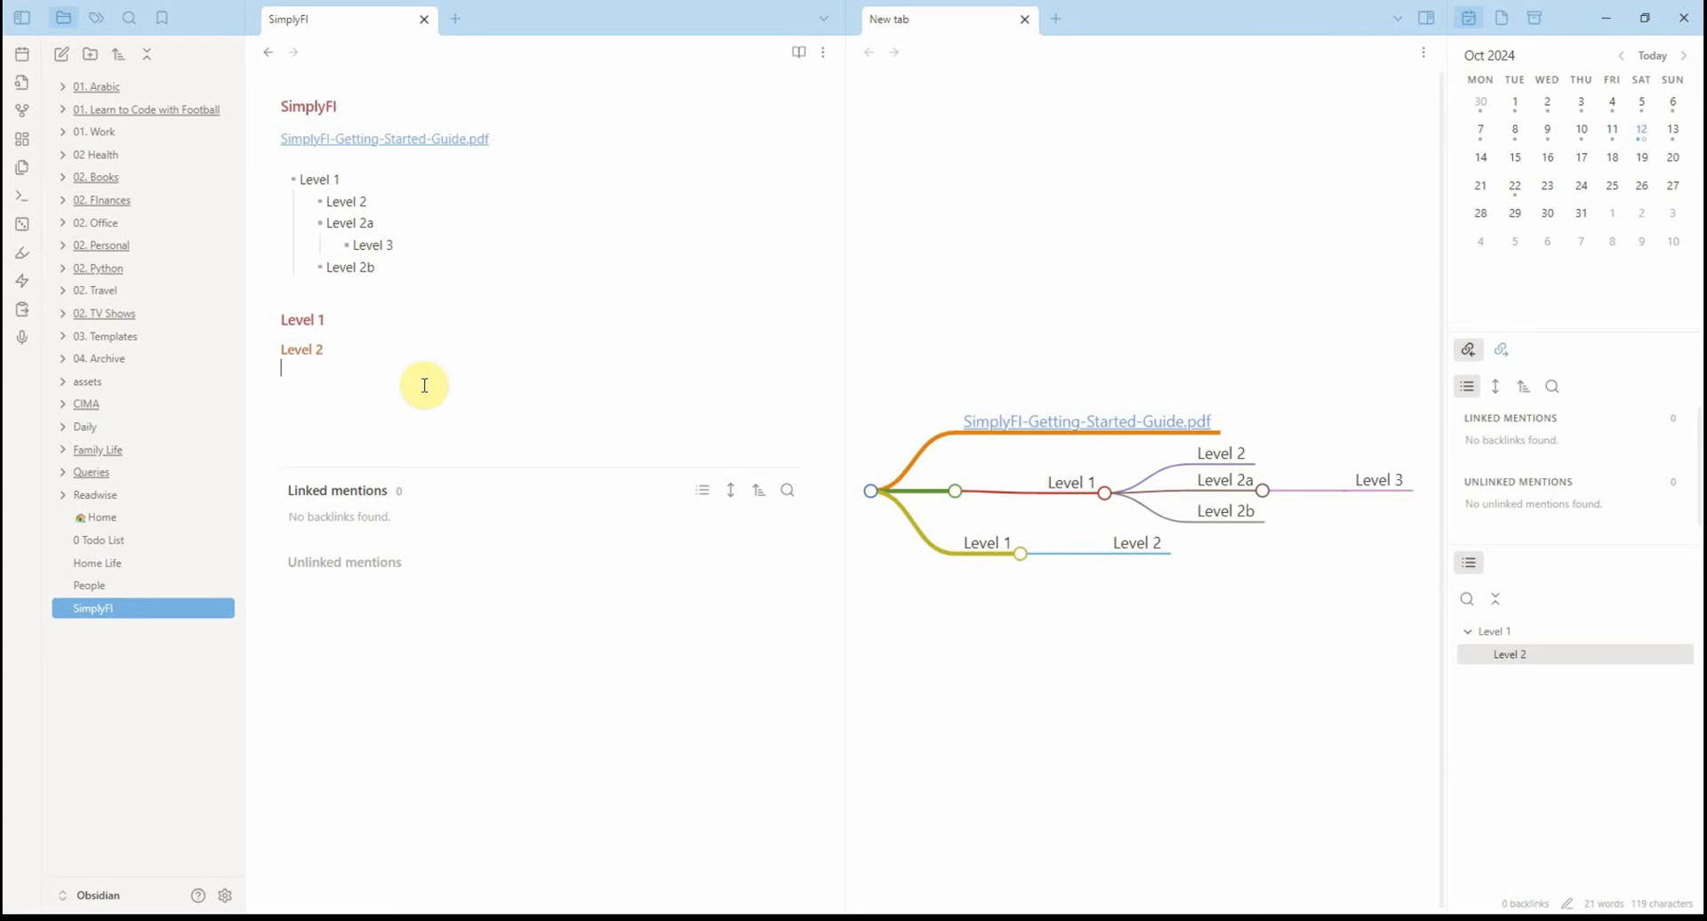
Step: Delete the Level 1 and Level 2 headings below the bullet list
{"action": "left_click", "coordinate": [328, 376]}
{"action": "left_click_drag", "start_coordinate": [329, 375], "coordinate": [257, 285]}
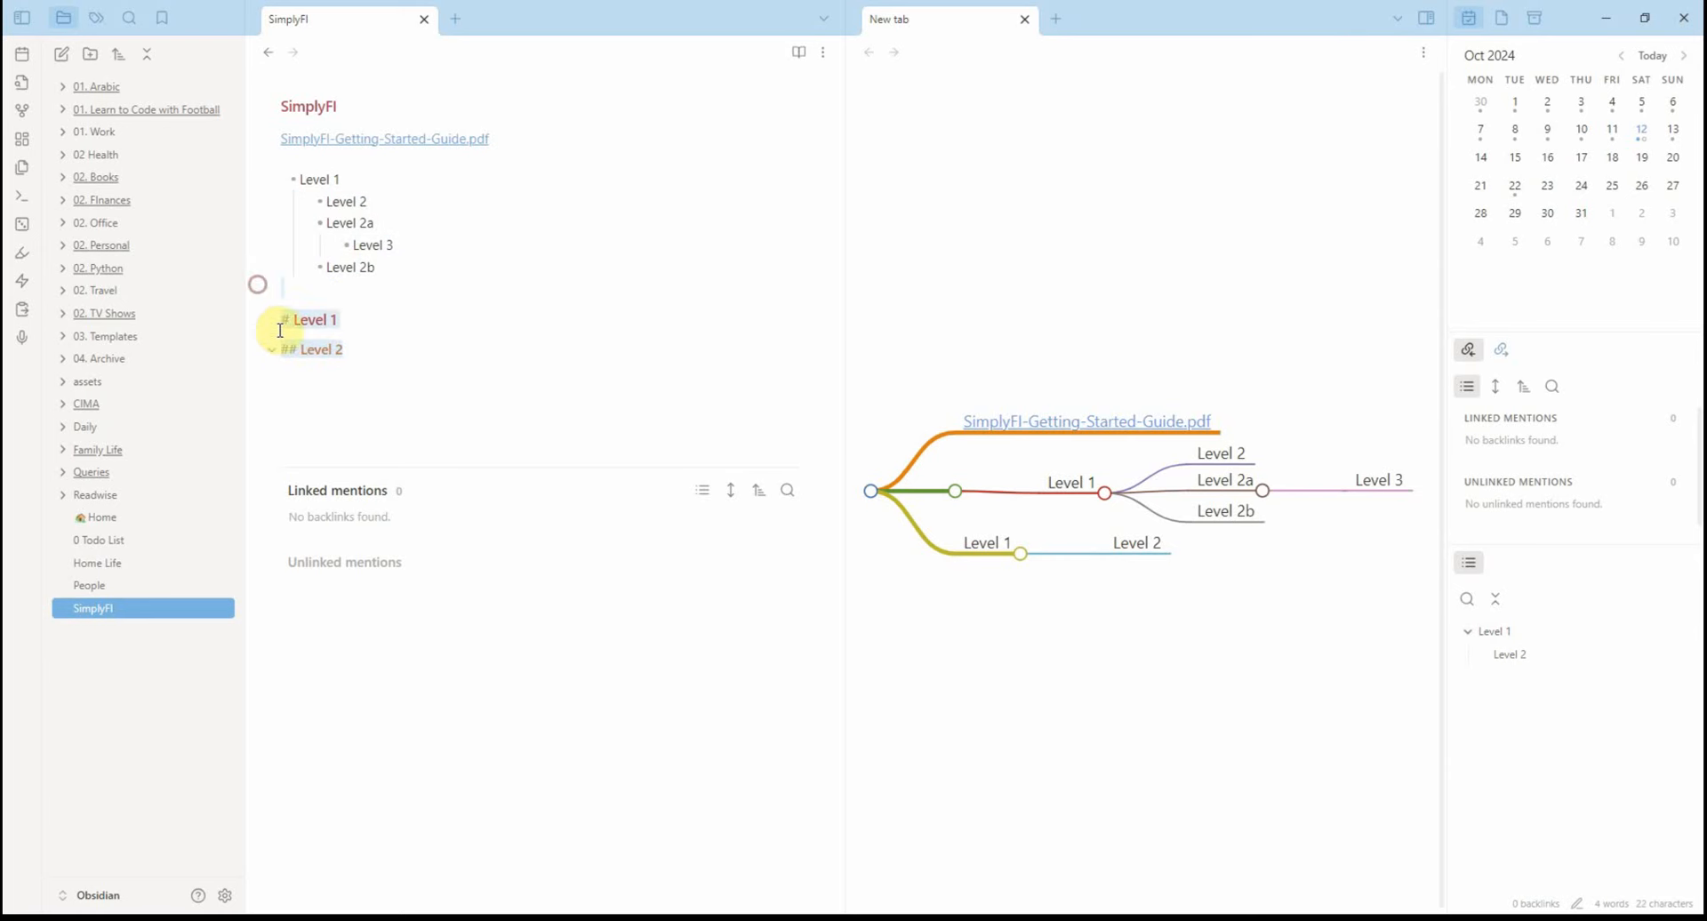
{"action": "key", "text": "BackSpace"}
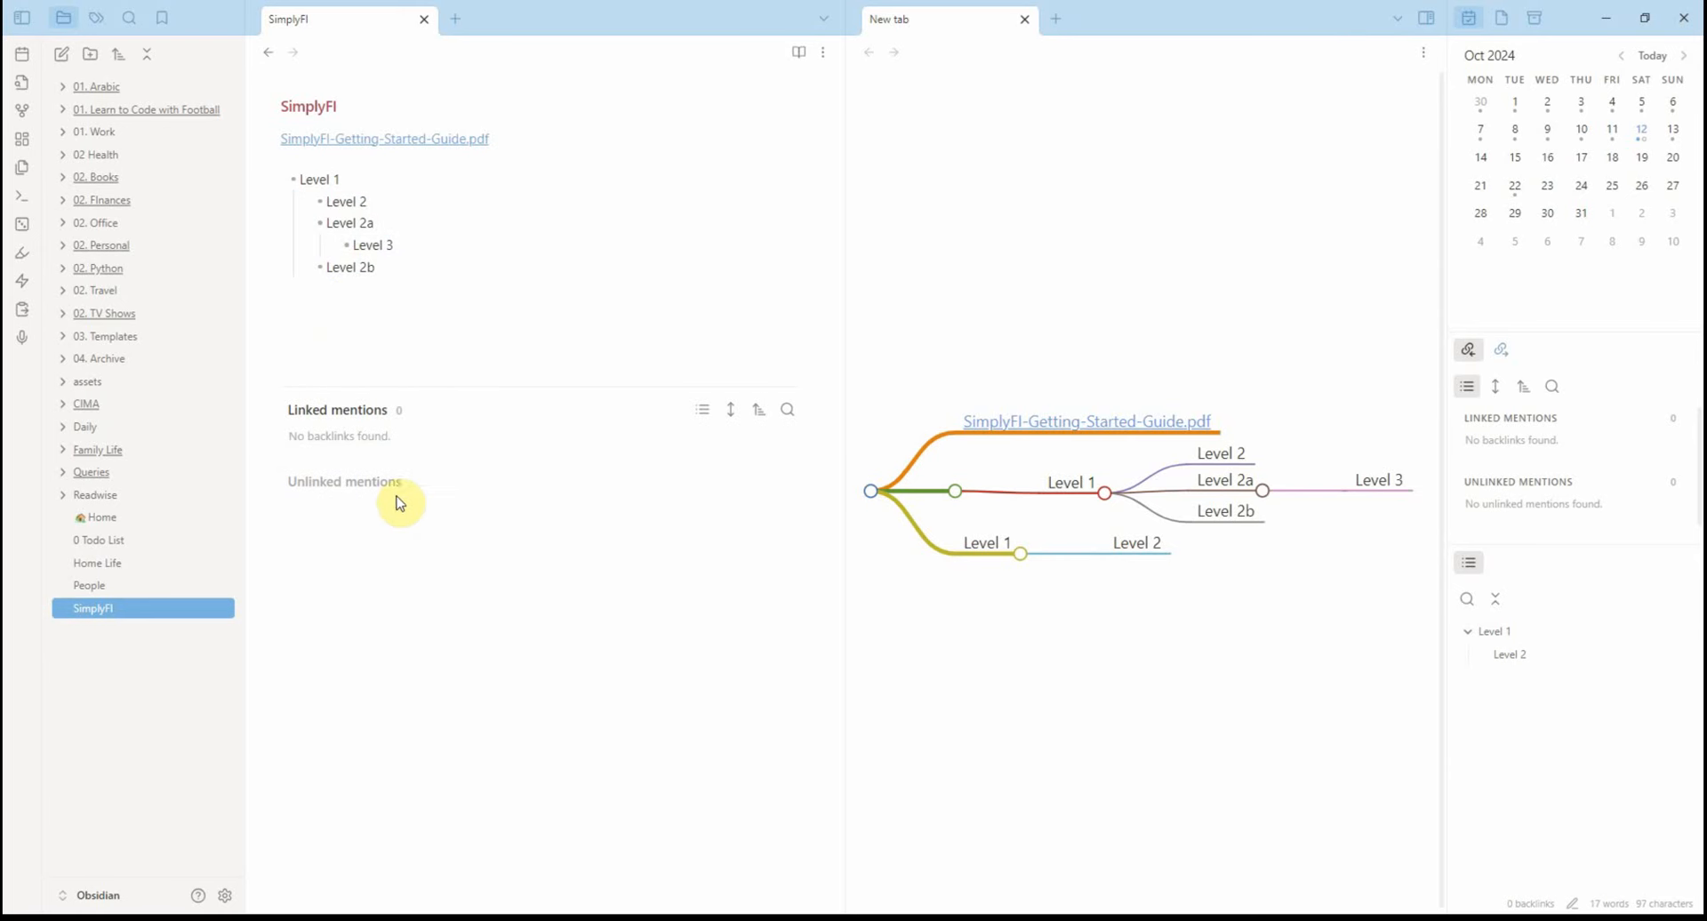
Step: Close the mind map preview and review the remaining installed community plugins, including Outliner
{"action": "left_click", "coordinate": [1025, 19]}
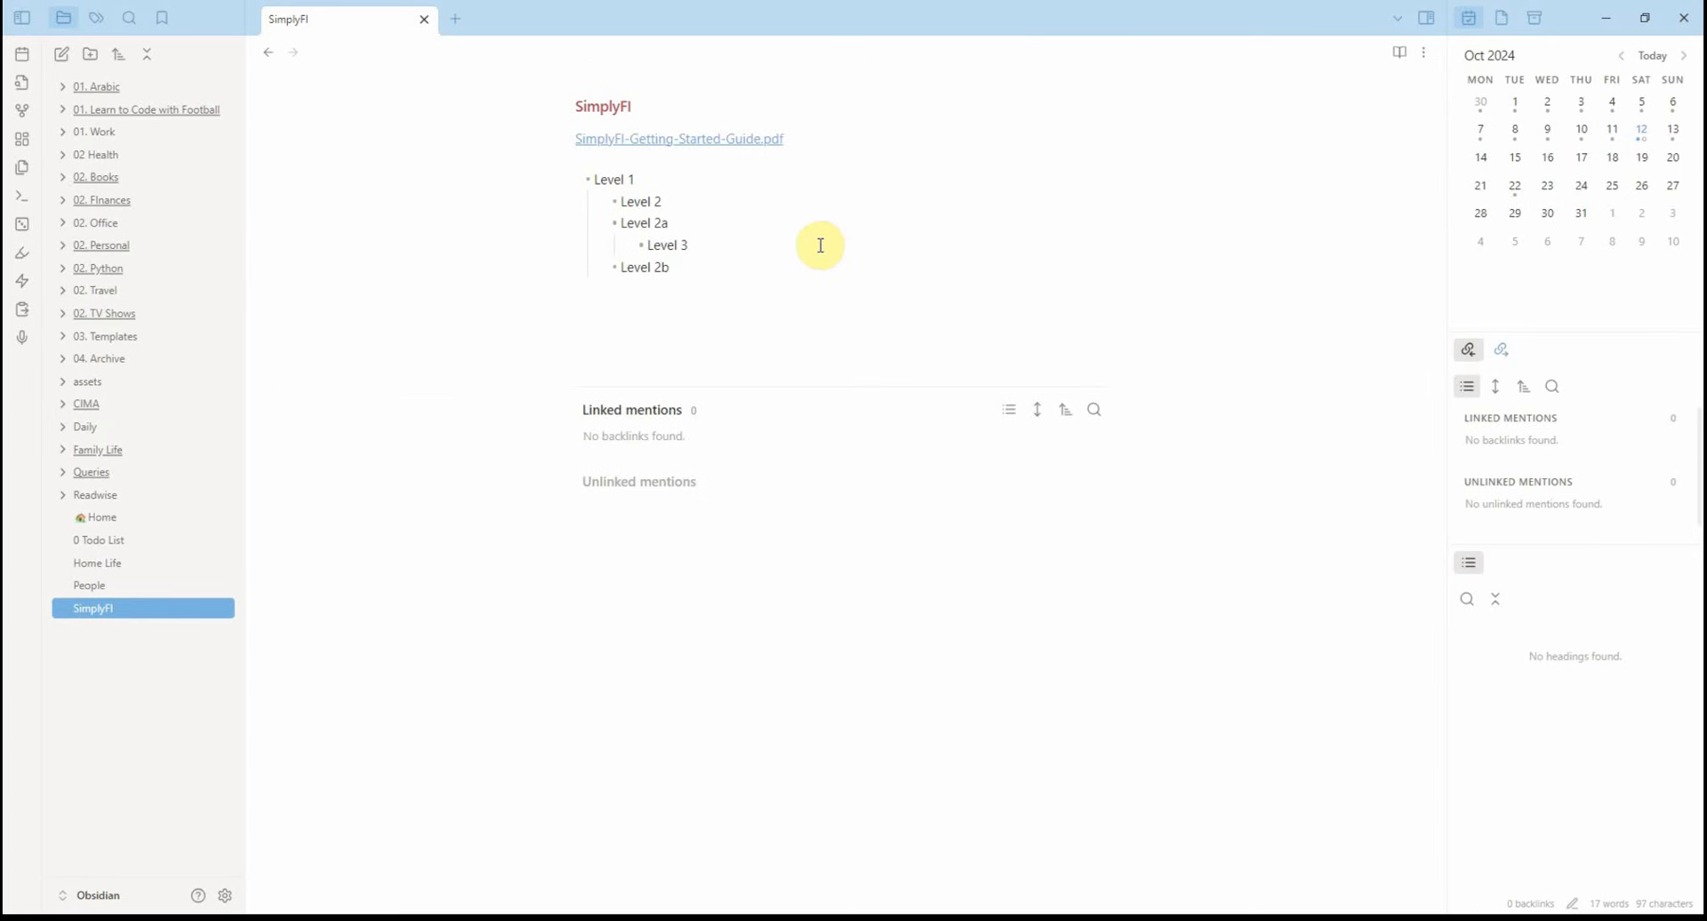
{"action": "left_click", "coordinate": [767, 272]}
{"action": "left_click", "coordinate": [224, 897]}
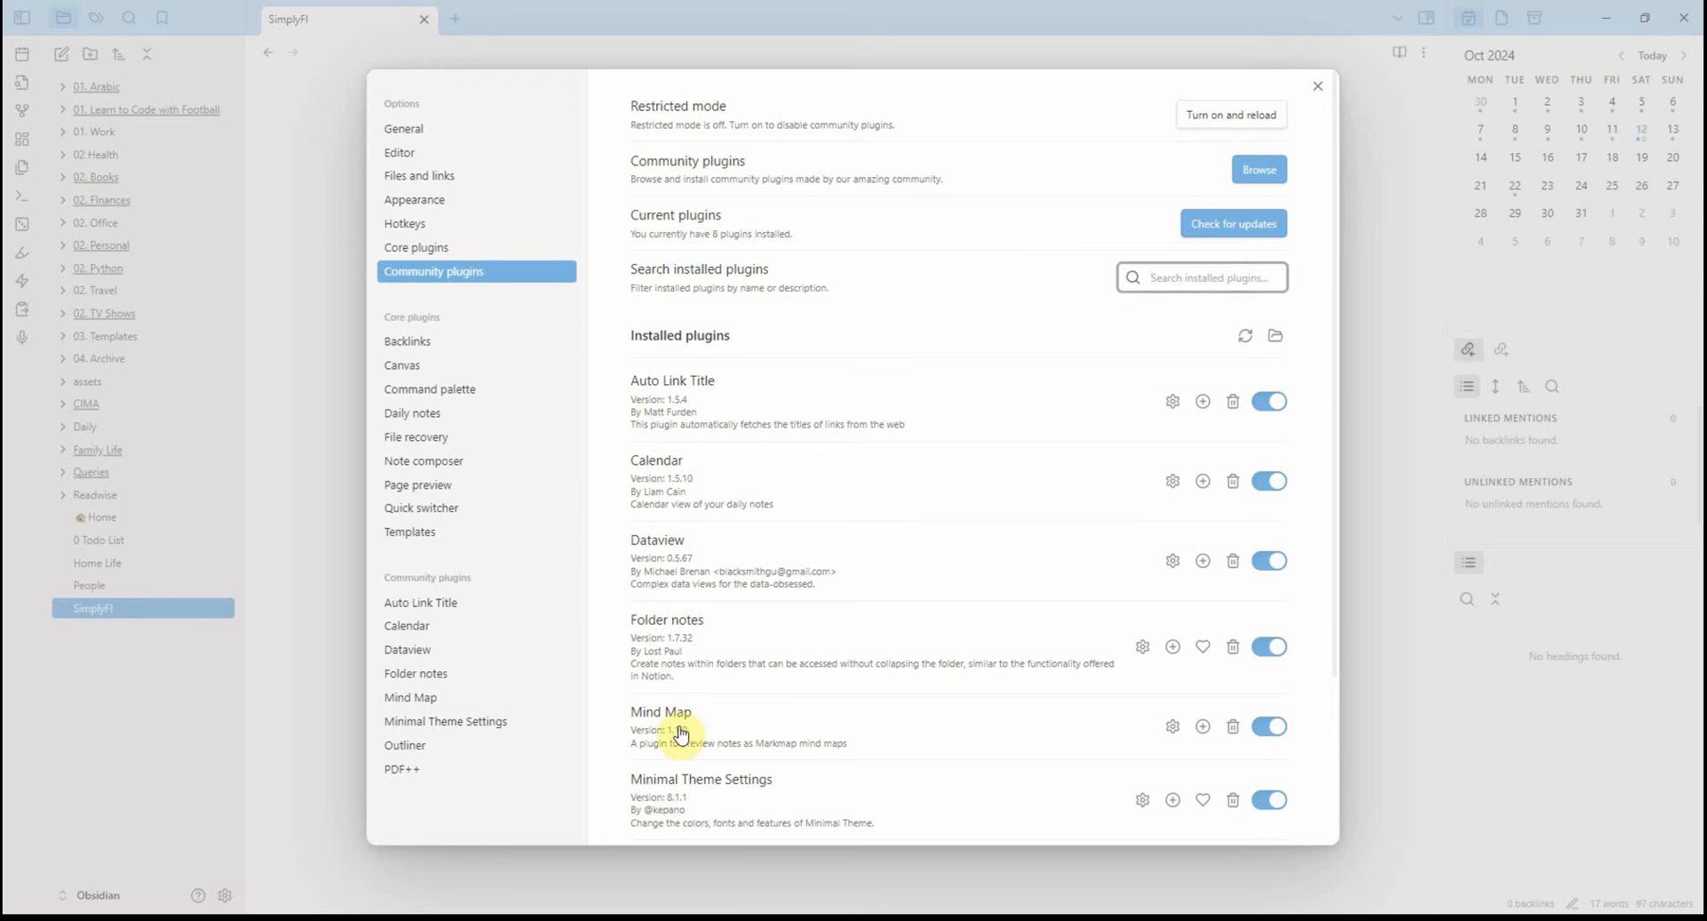
{"action": "scroll", "coordinate": [689, 712], "scroll_direction": "down", "scroll_amount": 2}
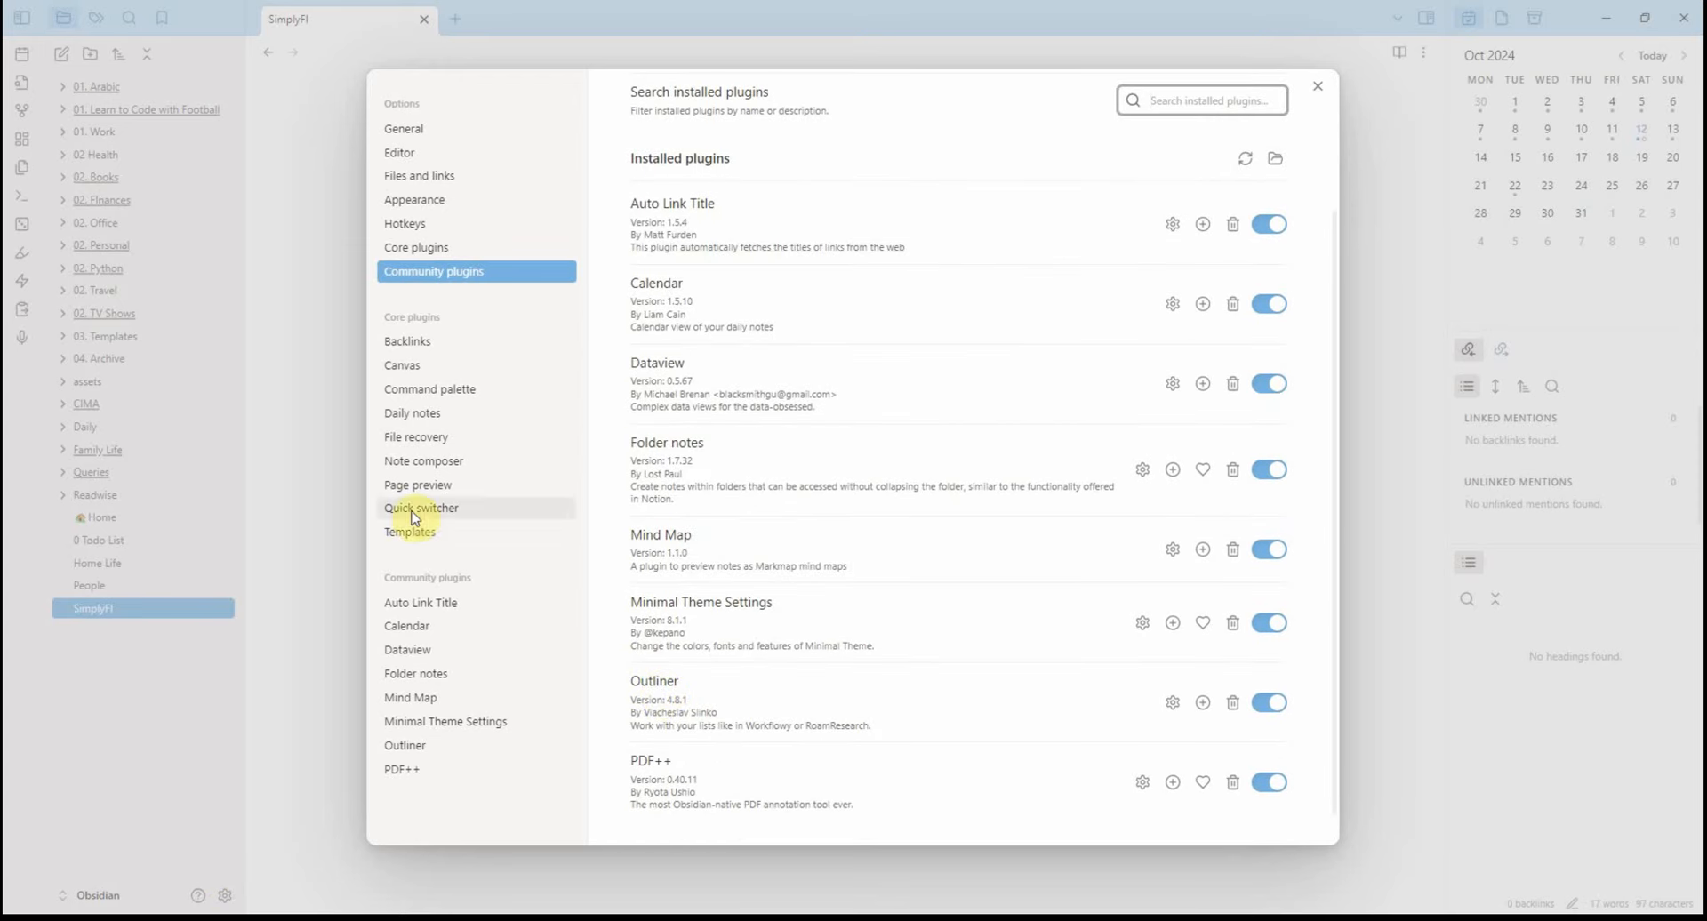
{"action": "left_click", "coordinate": [353, 503]}
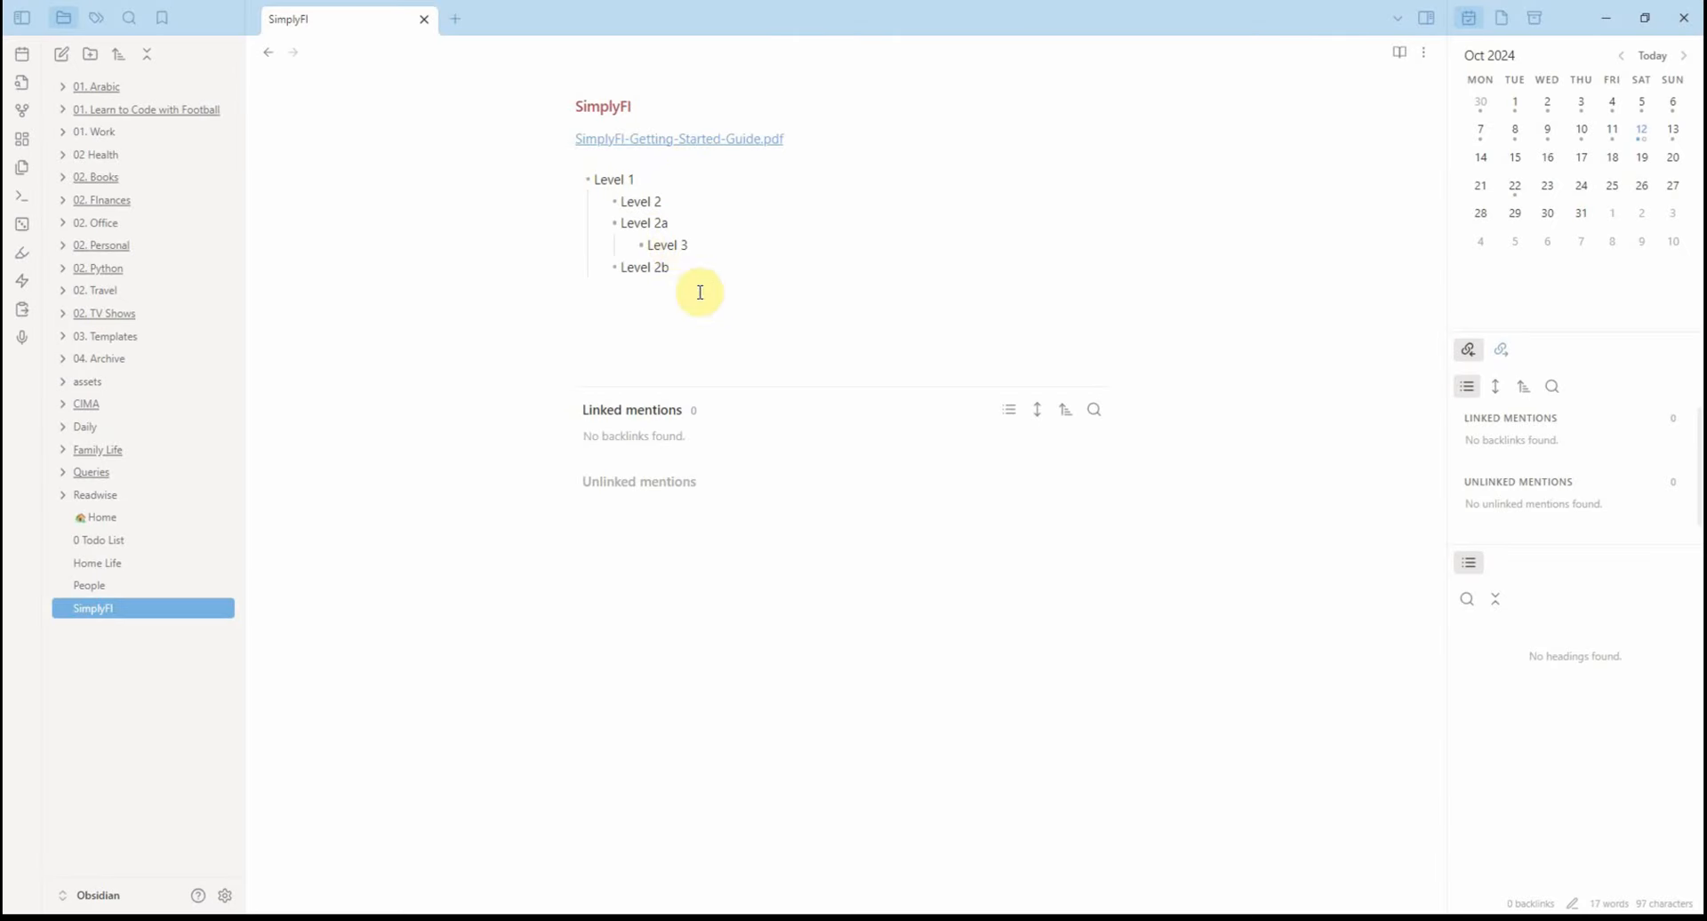
Step: Collapse and re-expand the Level 1 and Level 2a bullets in the SimplyFI list
{"action": "left_click", "coordinate": [573, 177]}
{"action": "left_click", "coordinate": [575, 182]}
{"action": "left_click", "coordinate": [600, 226]}
{"action": "left_click", "coordinate": [598, 226]}
{"action": "left_click", "coordinate": [657, 224]}
{"action": "key", "text": "ctrl+Up"}
{"action": "key", "text": "ctrl+Down"}
{"action": "key", "text": "Up"}
{"action": "key", "text": "Up"}
{"action": "key", "text": "Up"}
{"action": "key", "text": "Down"}
{"action": "key", "text": "ctrl+Up"}
{"action": "key", "text": "ctrl+Down"}
{"action": "key", "text": "Down"}
{"action": "key", "text": "Down"}
Step: Try moving a bullet up and down within the SimplyFI list
{"action": "key", "text": "ctrl+shift+Up"}
{"action": "key", "text": "ctrl+shift+Down"}
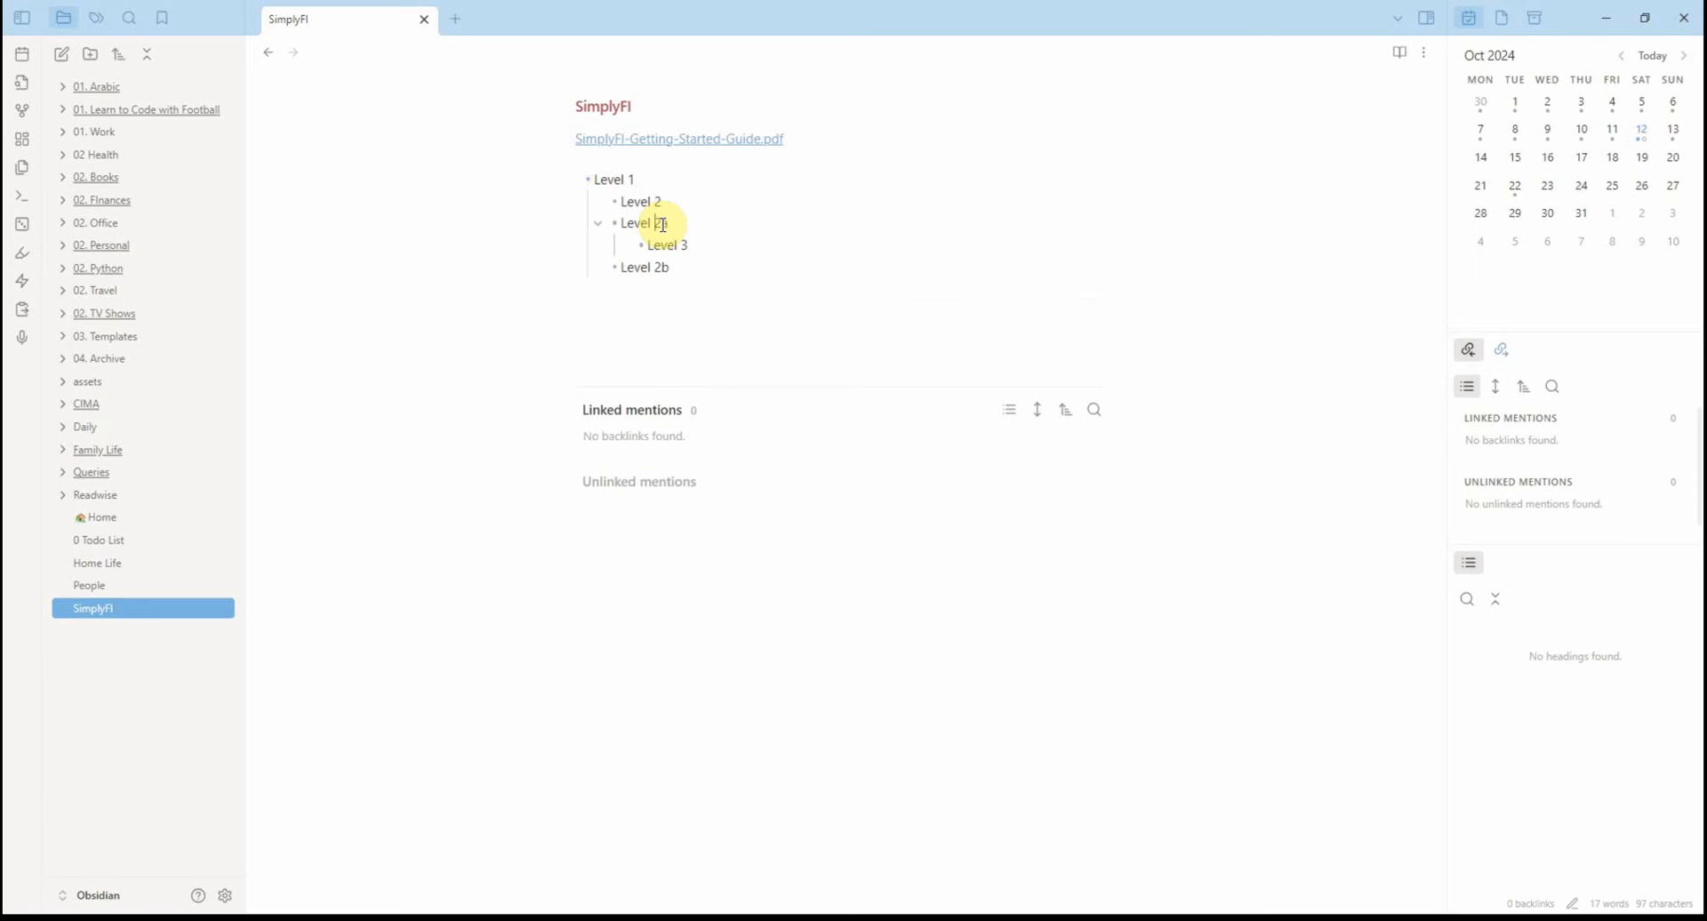
{"action": "key", "text": "ctrl+shift+Down"}
{"action": "key", "text": "ctrl+shift+Down"}
Step: Change the list's indentation so Level 2a is nested under Level 2 and Level 3 is at the top level
{"action": "key", "text": "shift+Tab"}
{"action": "key", "text": "Tab"}
{"action": "key", "text": "Tab"}
{"action": "key", "text": "shift+Tab"}
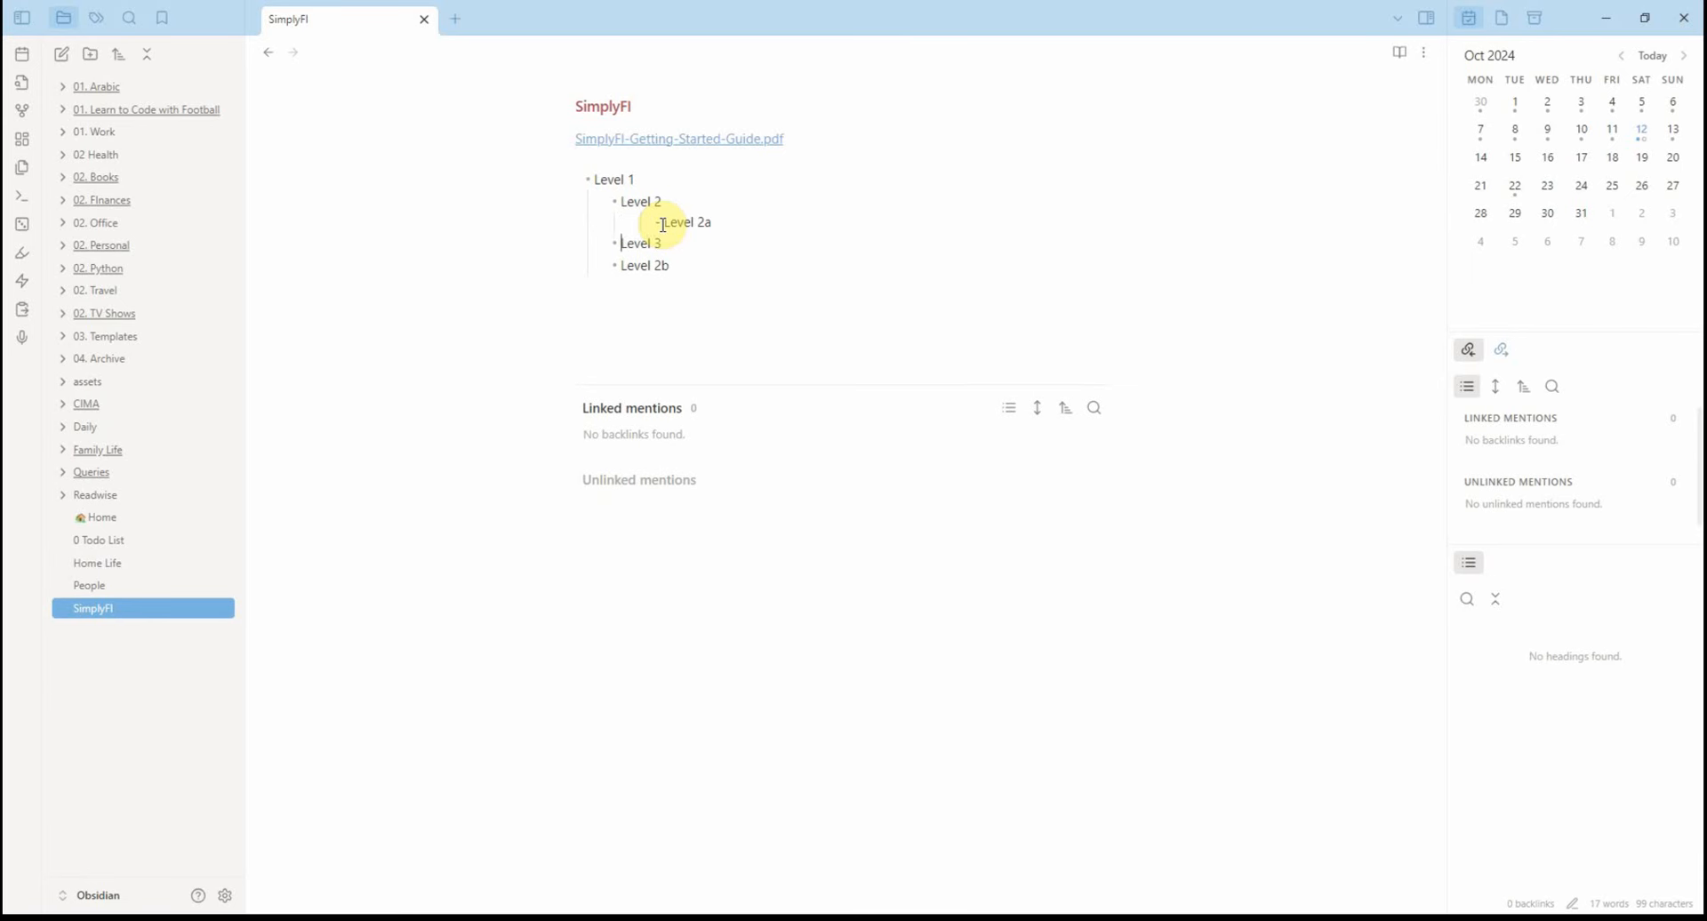
{"action": "key", "text": "shift+Tab"}
Step: Collapse and re-expand the Level 3 bullet and place the cursor at the start of the Level 2b text
{"action": "left_click", "coordinate": [579, 244]}
{"action": "left_click", "coordinate": [579, 244]}
{"action": "left_click", "coordinate": [587, 245]}
{"action": "left_click", "coordinate": [587, 245]}
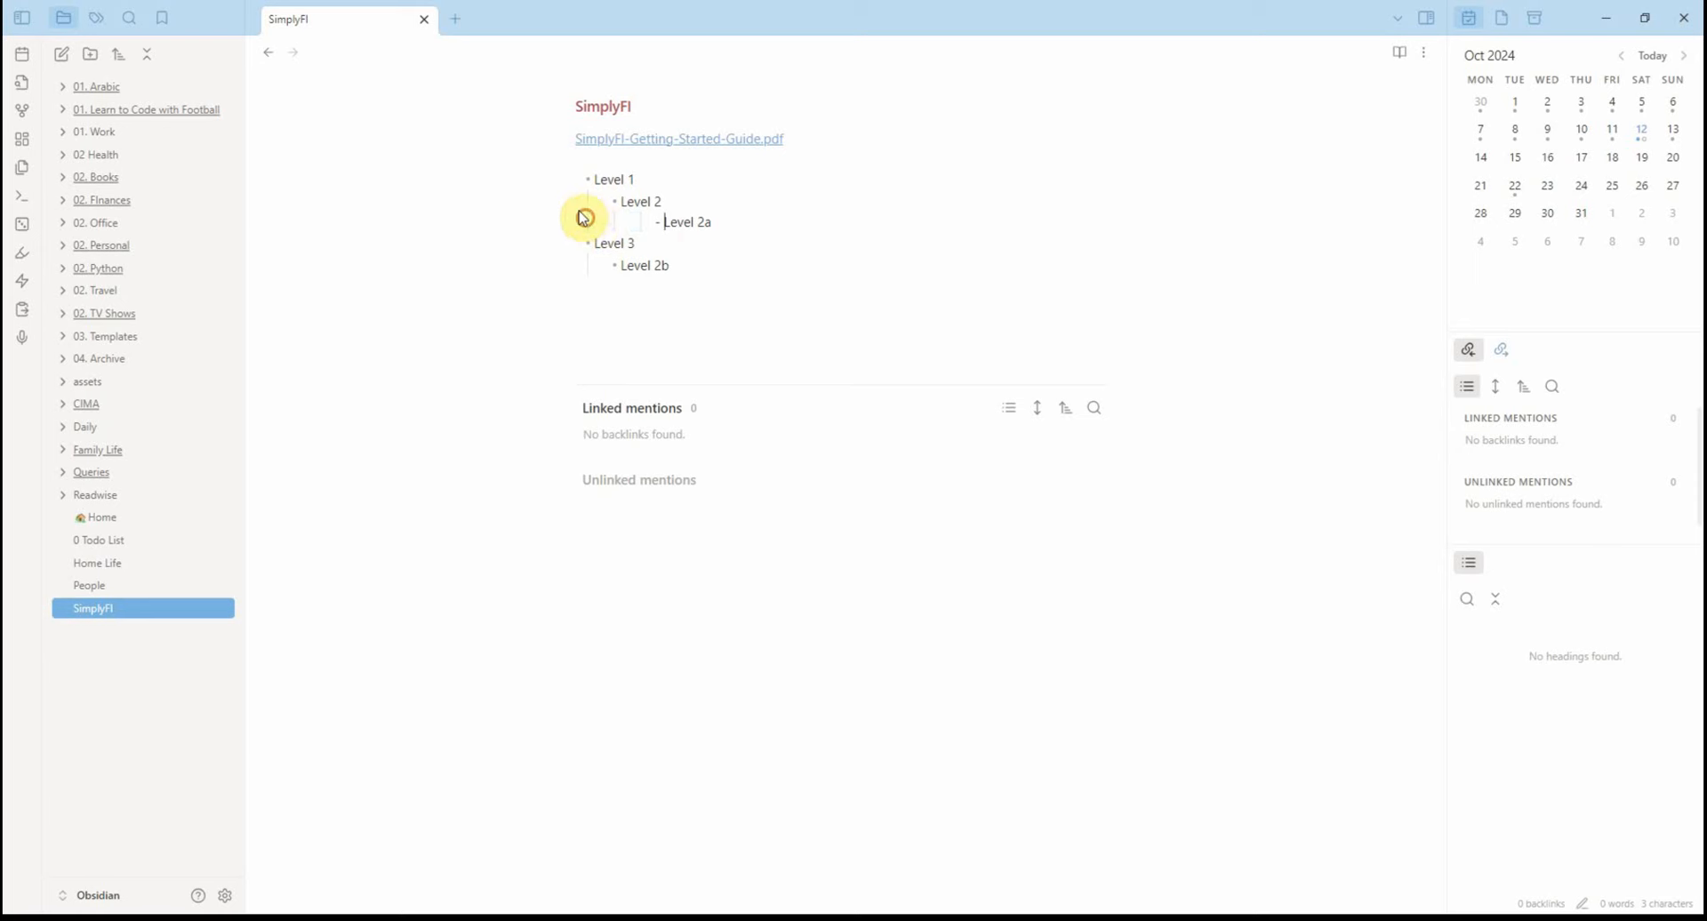
{"action": "left_click", "coordinate": [716, 276]}
{"action": "key", "text": "Home"}
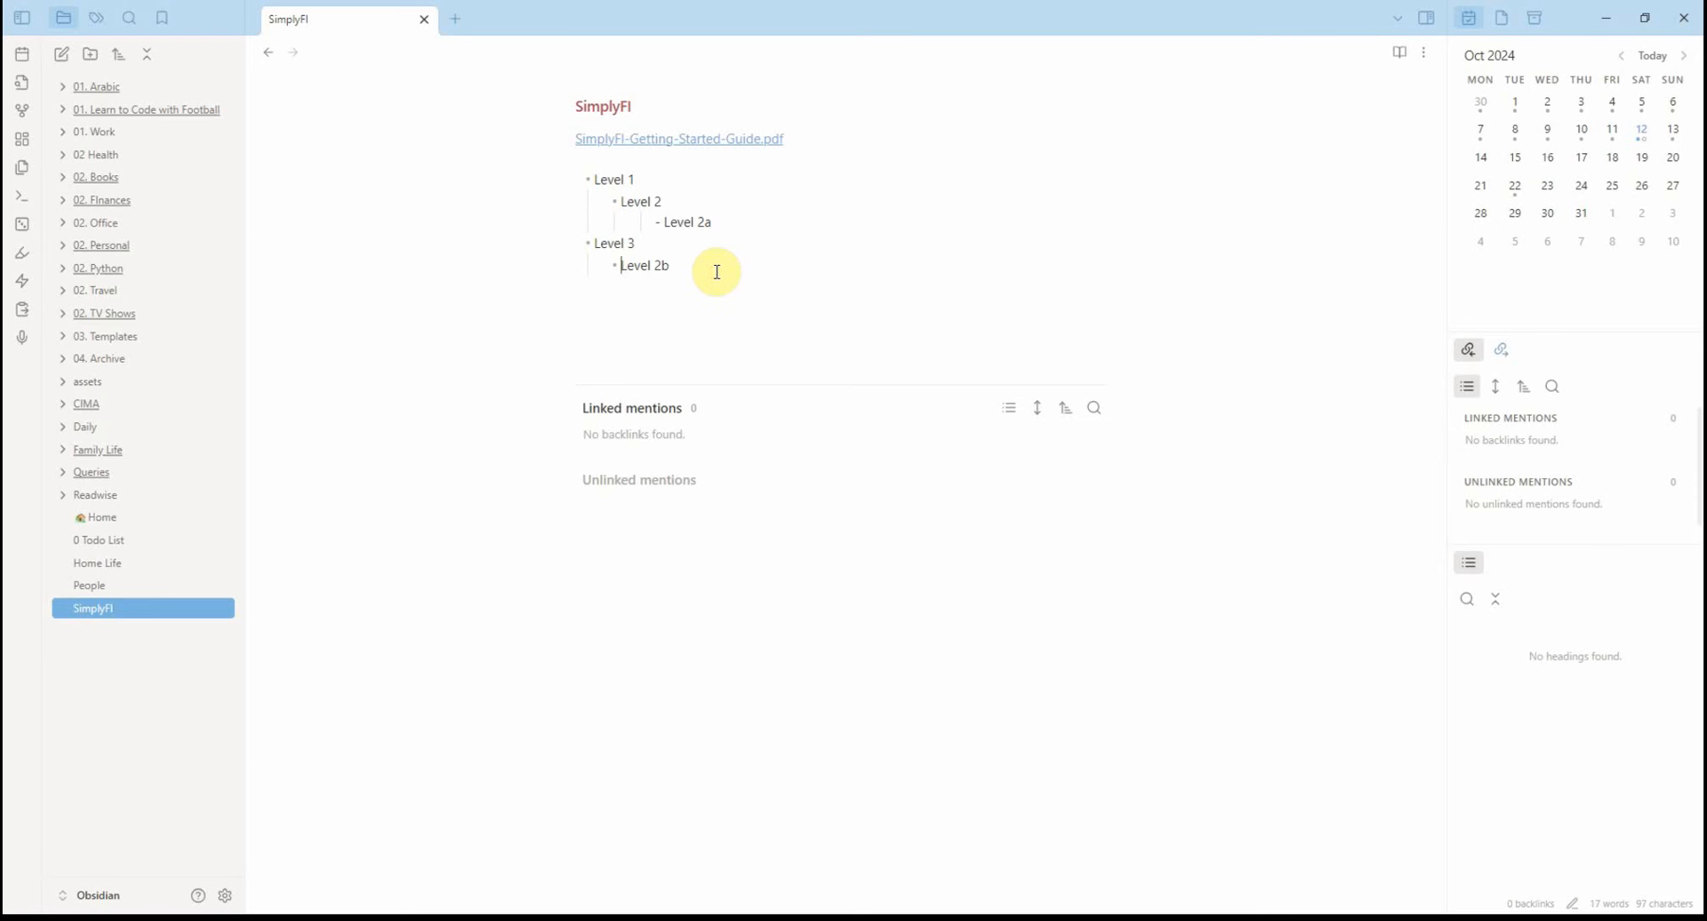
Step: Turn the Level 2b bullet into plain text and separate it from the list with a blank line
{"action": "key", "text": "shift+Tab"}
{"action": "key", "text": "Tab"}
{"action": "key", "text": "shift+Home"}
{"action": "key", "text": "BackSpace"}
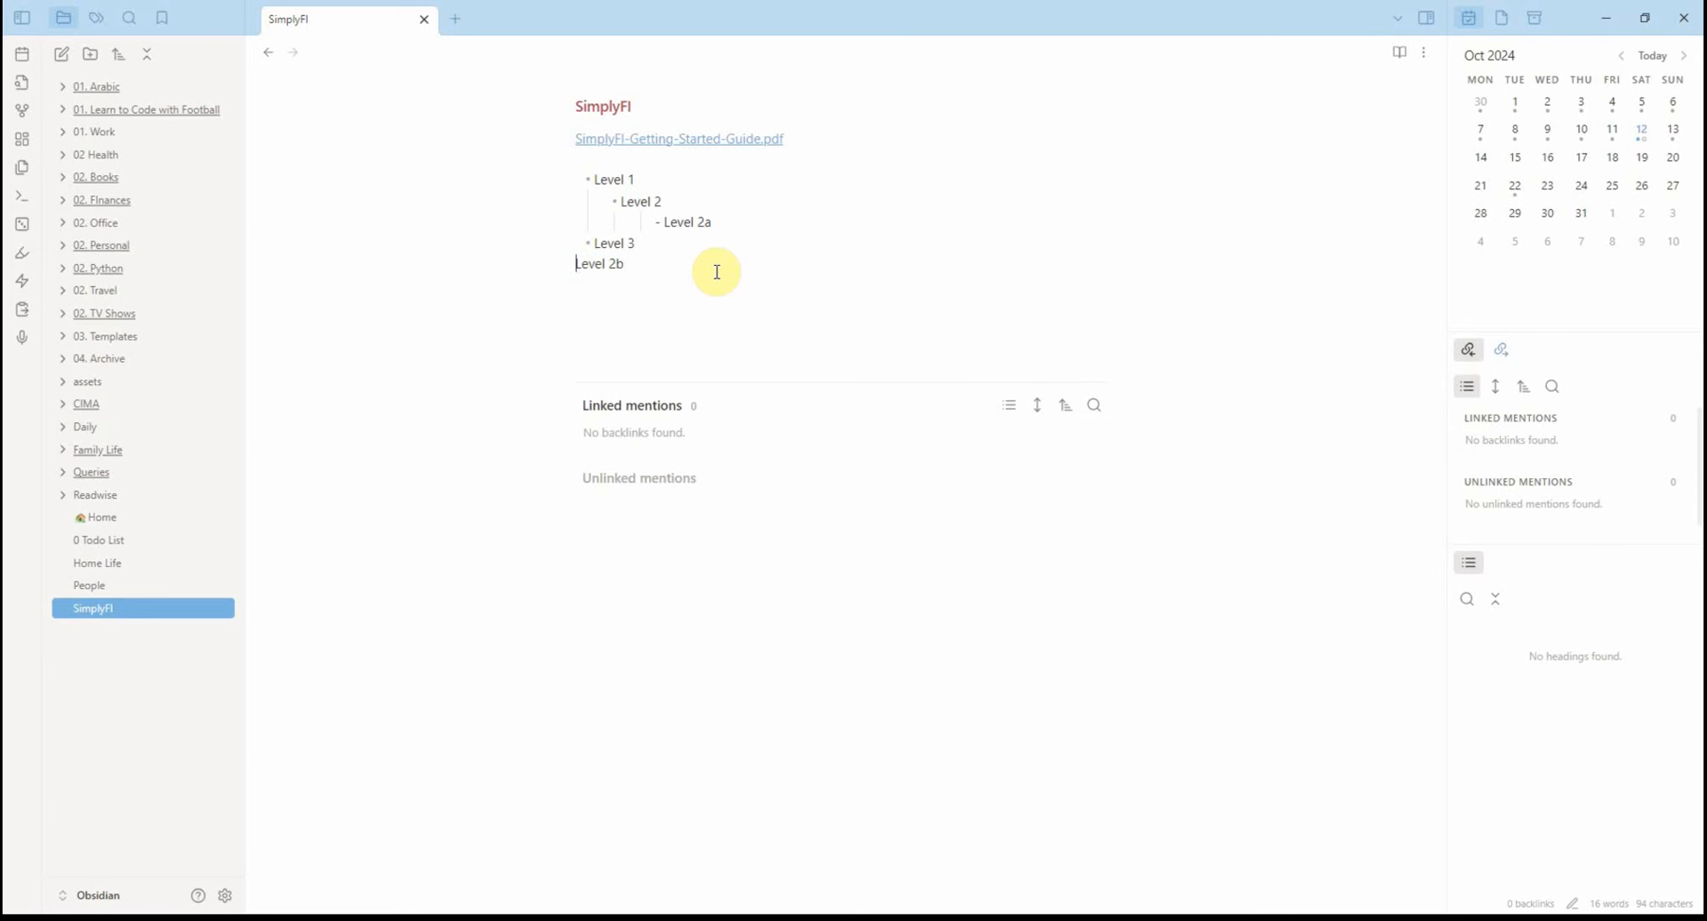
{"action": "key", "text": "Return"}
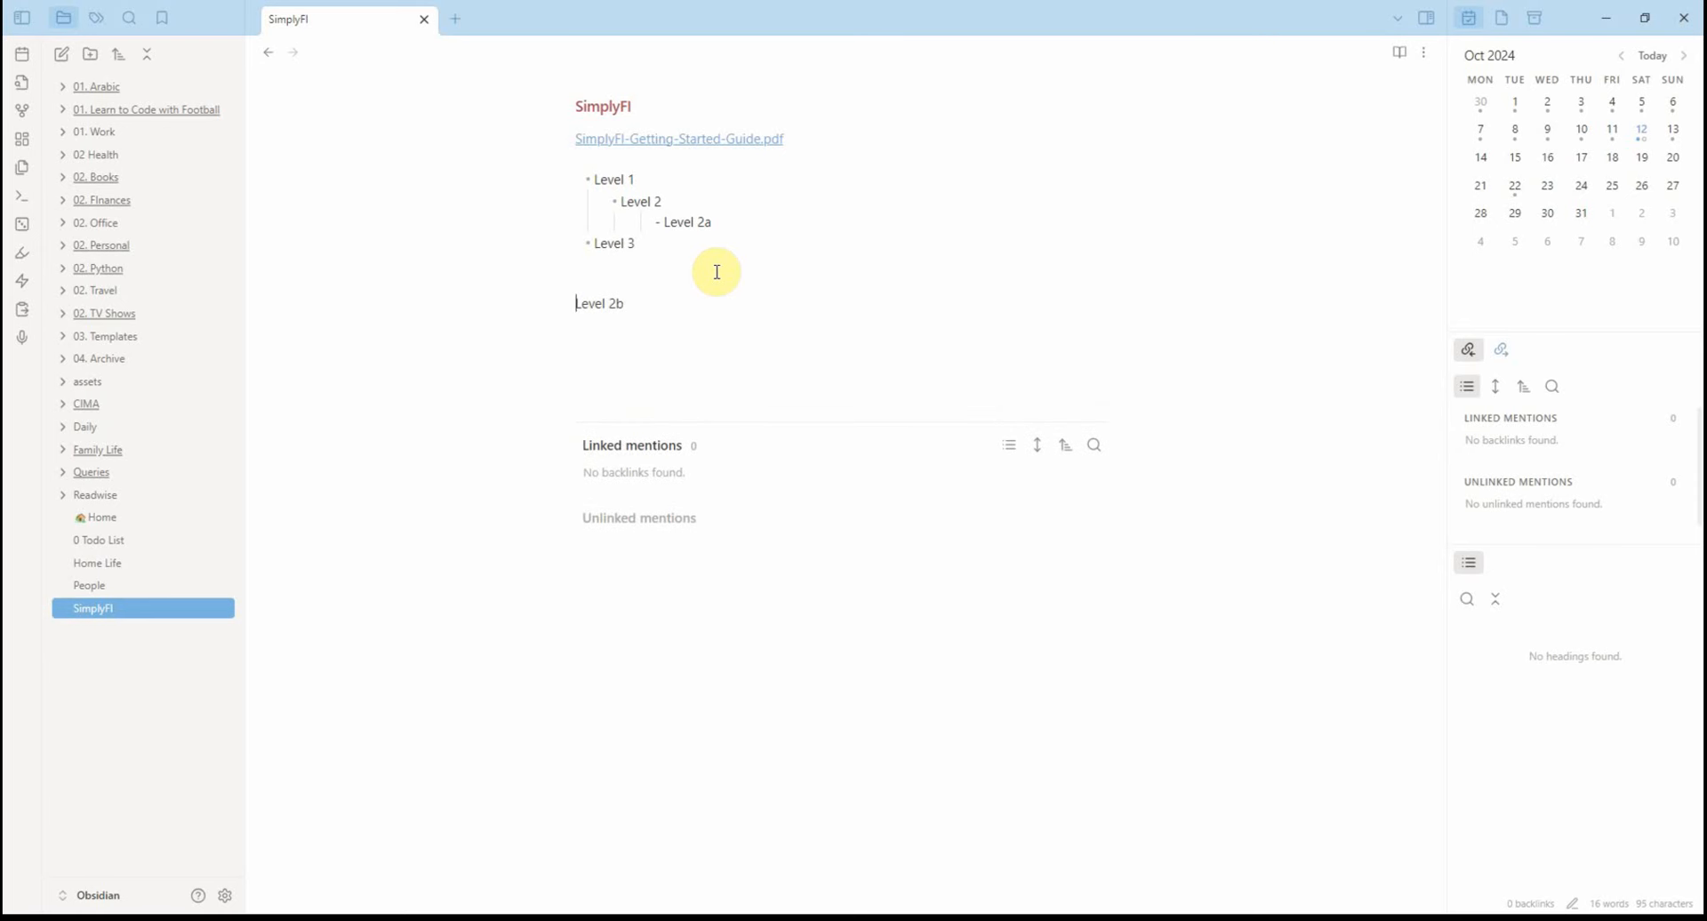
Step: Delete the whole sample list from the SimplyFI note and leave a blank line below the PDF link
{"action": "key", "text": "Up"}
{"action": "key", "text": "Down"}
{"action": "key", "text": "Up"}
{"action": "key", "text": "Down"}
{"action": "key", "text": "Down"}
{"action": "key", "text": "shift+Up"}
{"action": "key", "text": "shift+Up"}
{"action": "key", "text": "shift+Up"}
{"action": "key", "text": "shift+Up"}
{"action": "key", "text": "shift+Up"}
{"action": "key", "text": "shift+Up"}
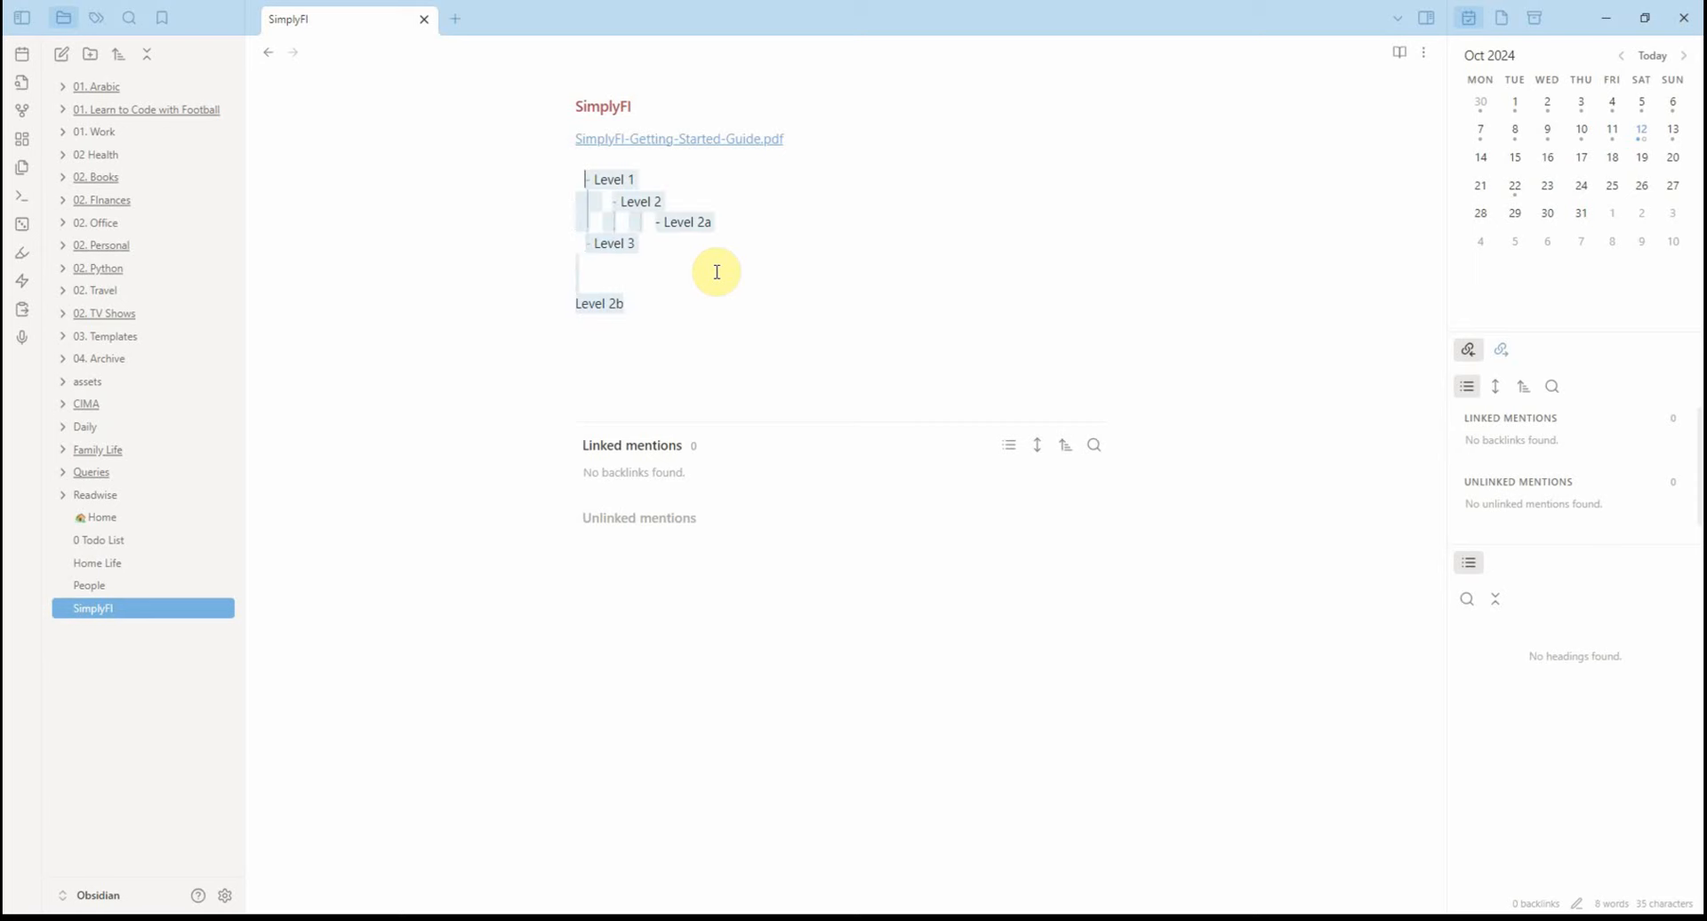
{"action": "key", "text": "BackSpace"}
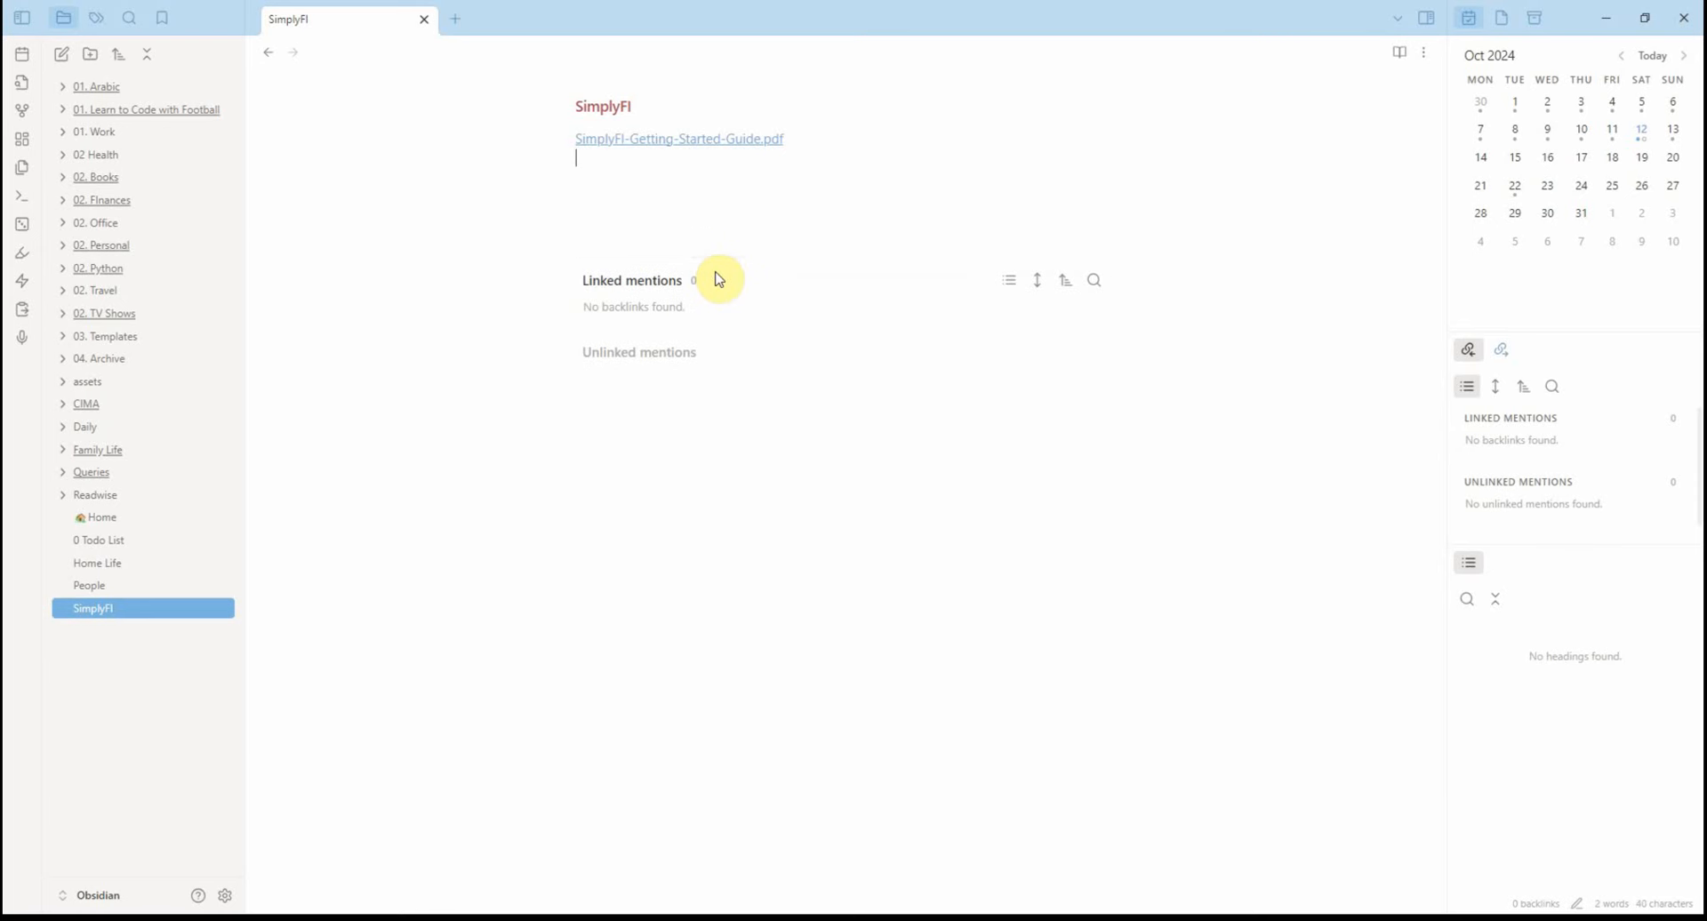
{"action": "key", "text": "Return"}
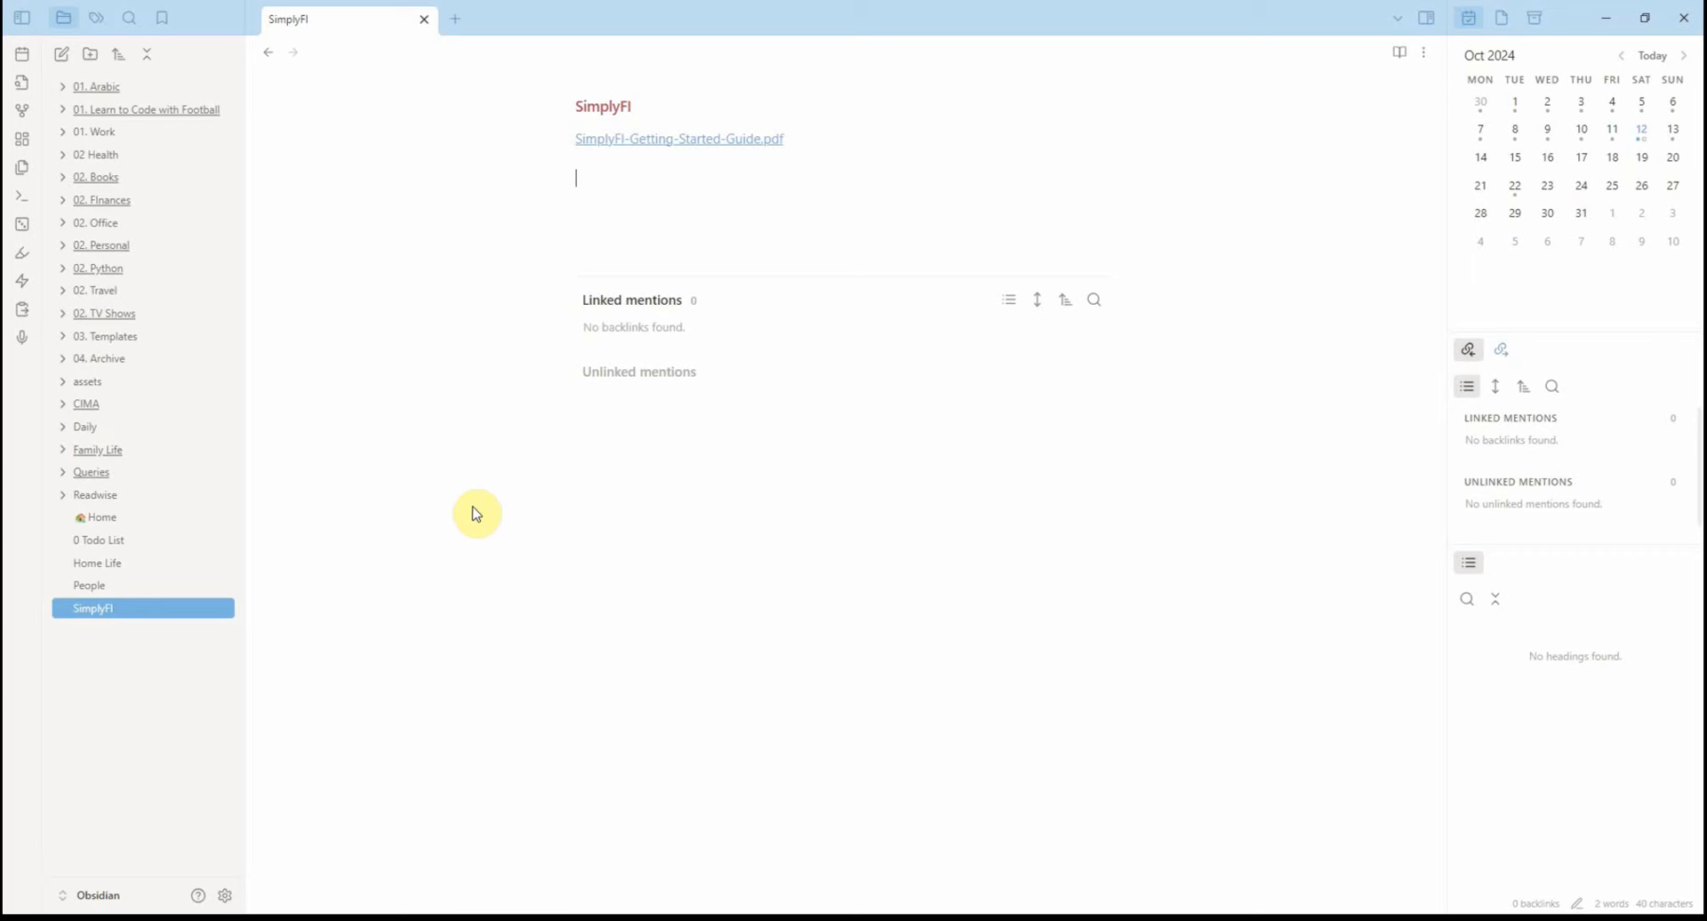
Step: Examine the color scheme, feature and layout options in the Minimal Theme Settings plugin
{"action": "left_click", "coordinate": [227, 897]}
{"action": "scroll", "coordinate": [686, 572], "scroll_direction": "down", "scroll_amount": 2}
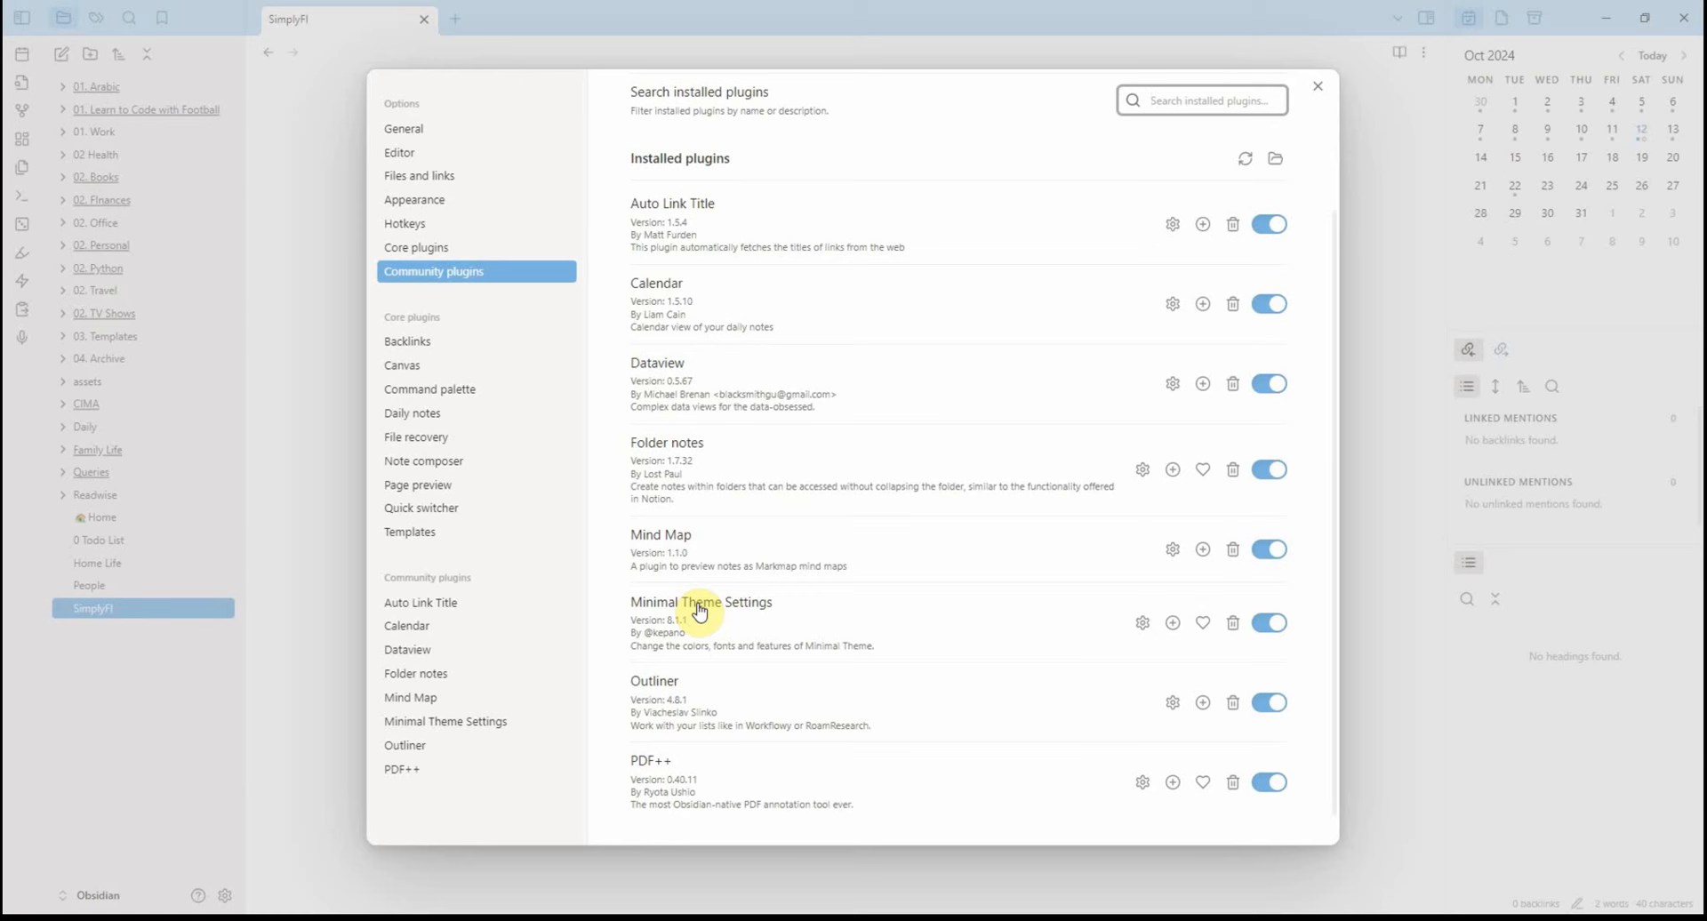
{"action": "left_click", "coordinate": [1142, 623]}
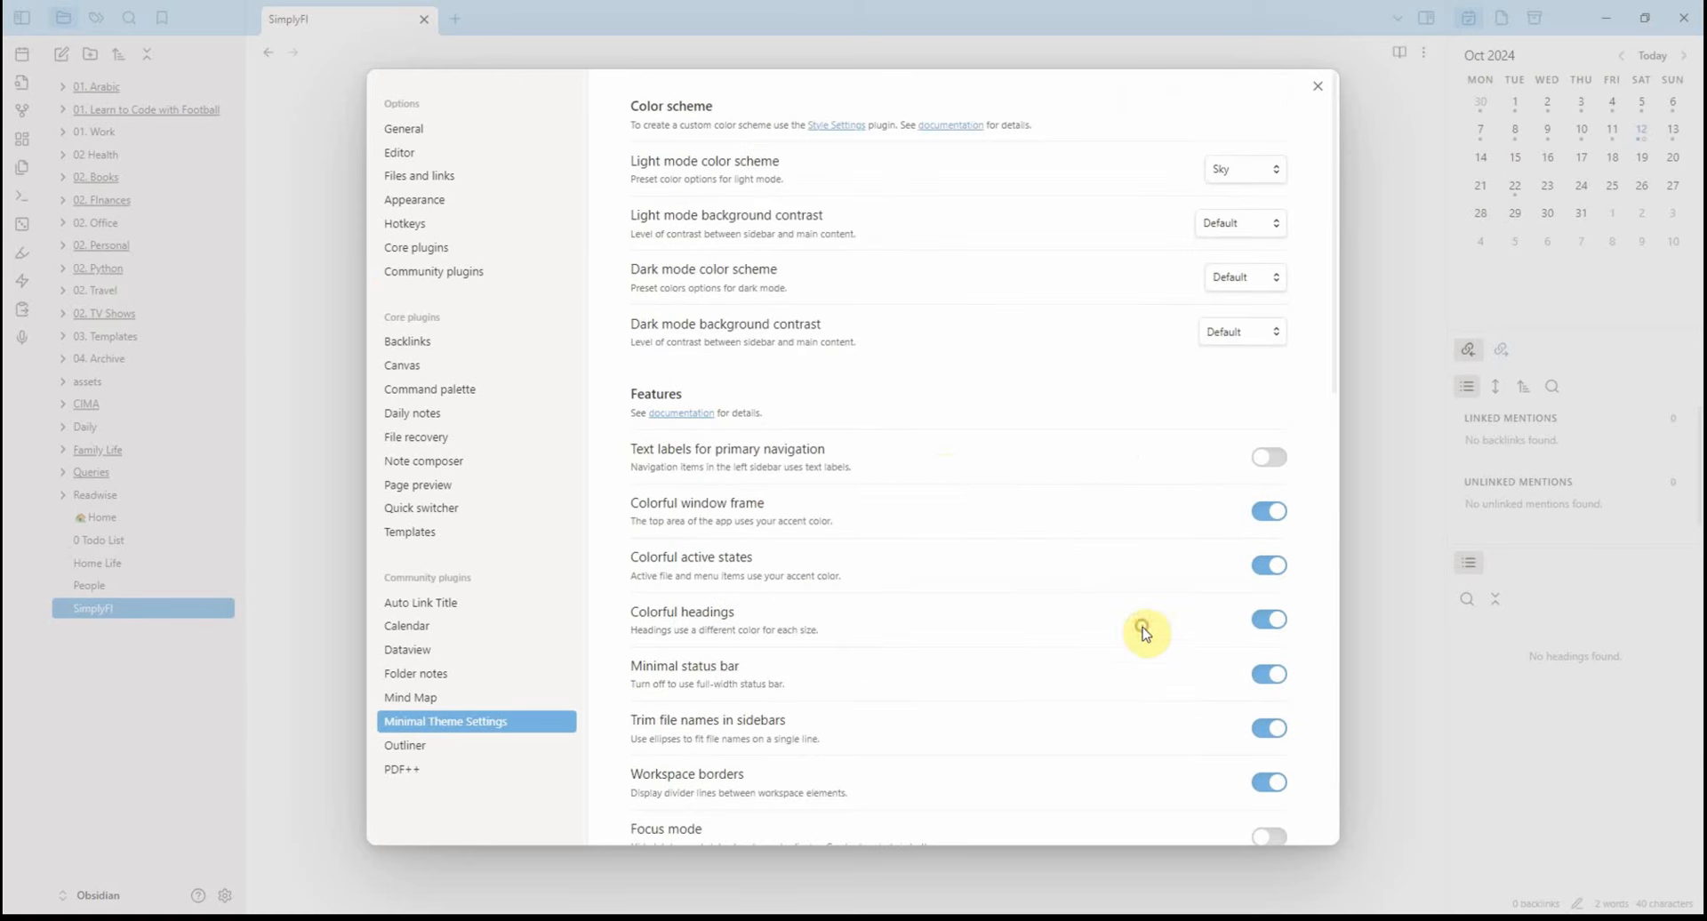
{"action": "scroll", "coordinate": [920, 454], "scroll_direction": "down", "scroll_amount": 2}
{"action": "scroll", "coordinate": [921, 455], "scroll_direction": "down", "scroll_amount": 4}
{"action": "scroll", "coordinate": [922, 458], "scroll_direction": "down", "scroll_amount": 4}
{"action": "scroll", "coordinate": [925, 458], "scroll_direction": "up", "scroll_amount": 10}
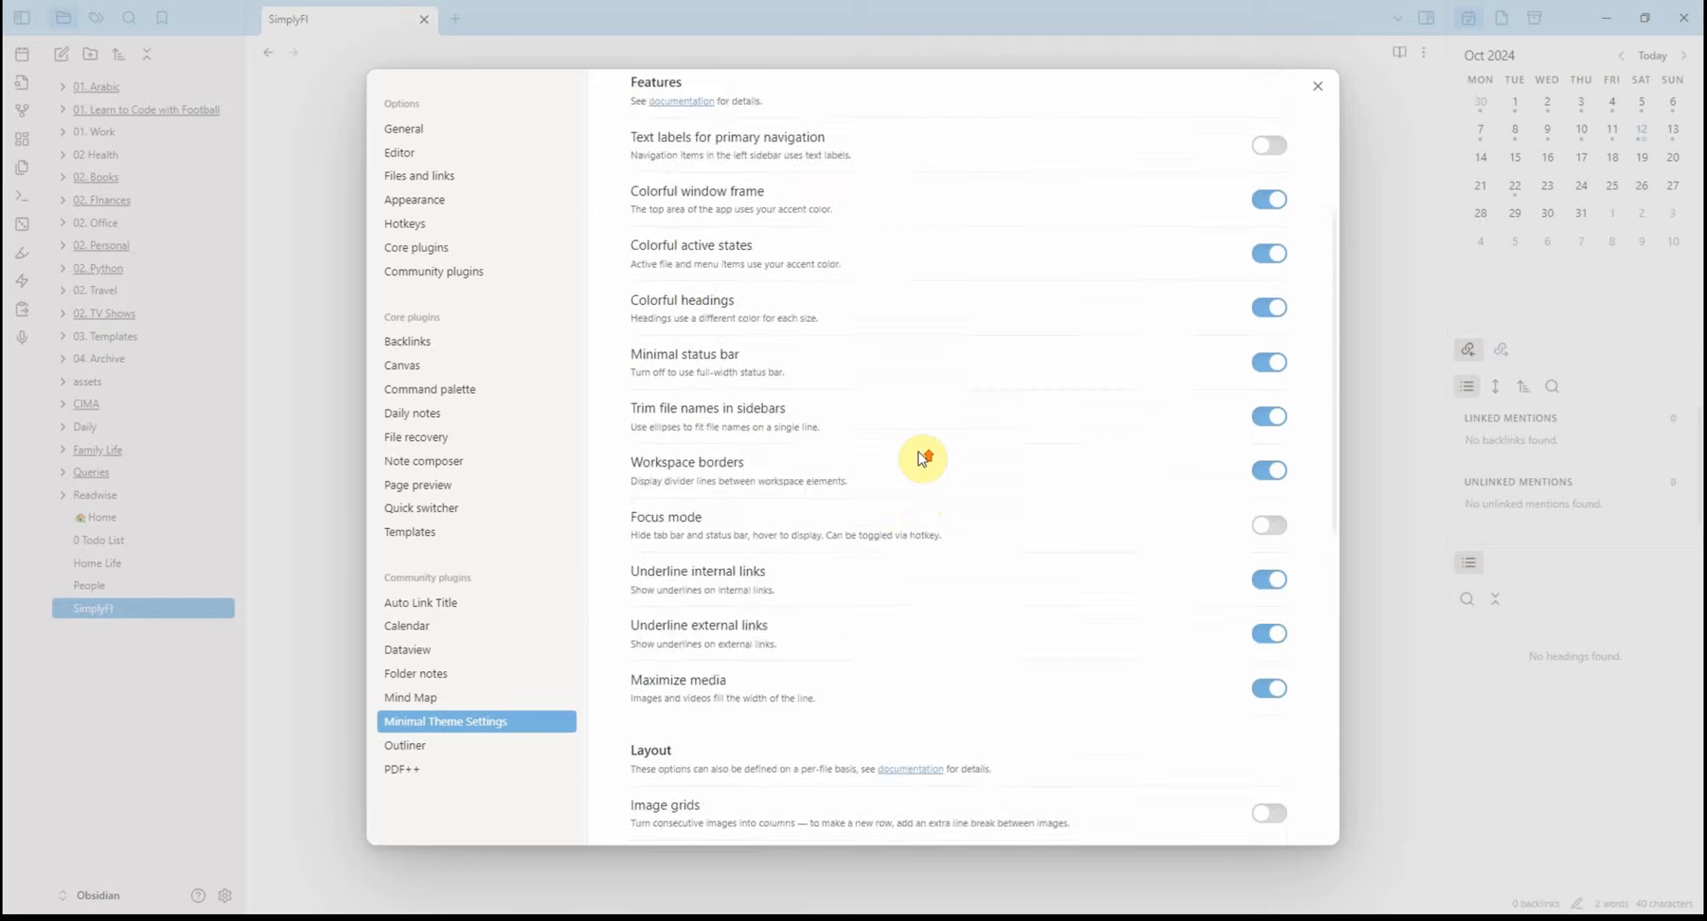
Step: View the PDF++ plugin's settings and return to the SimplyFI note
{"action": "left_click", "coordinate": [412, 771]}
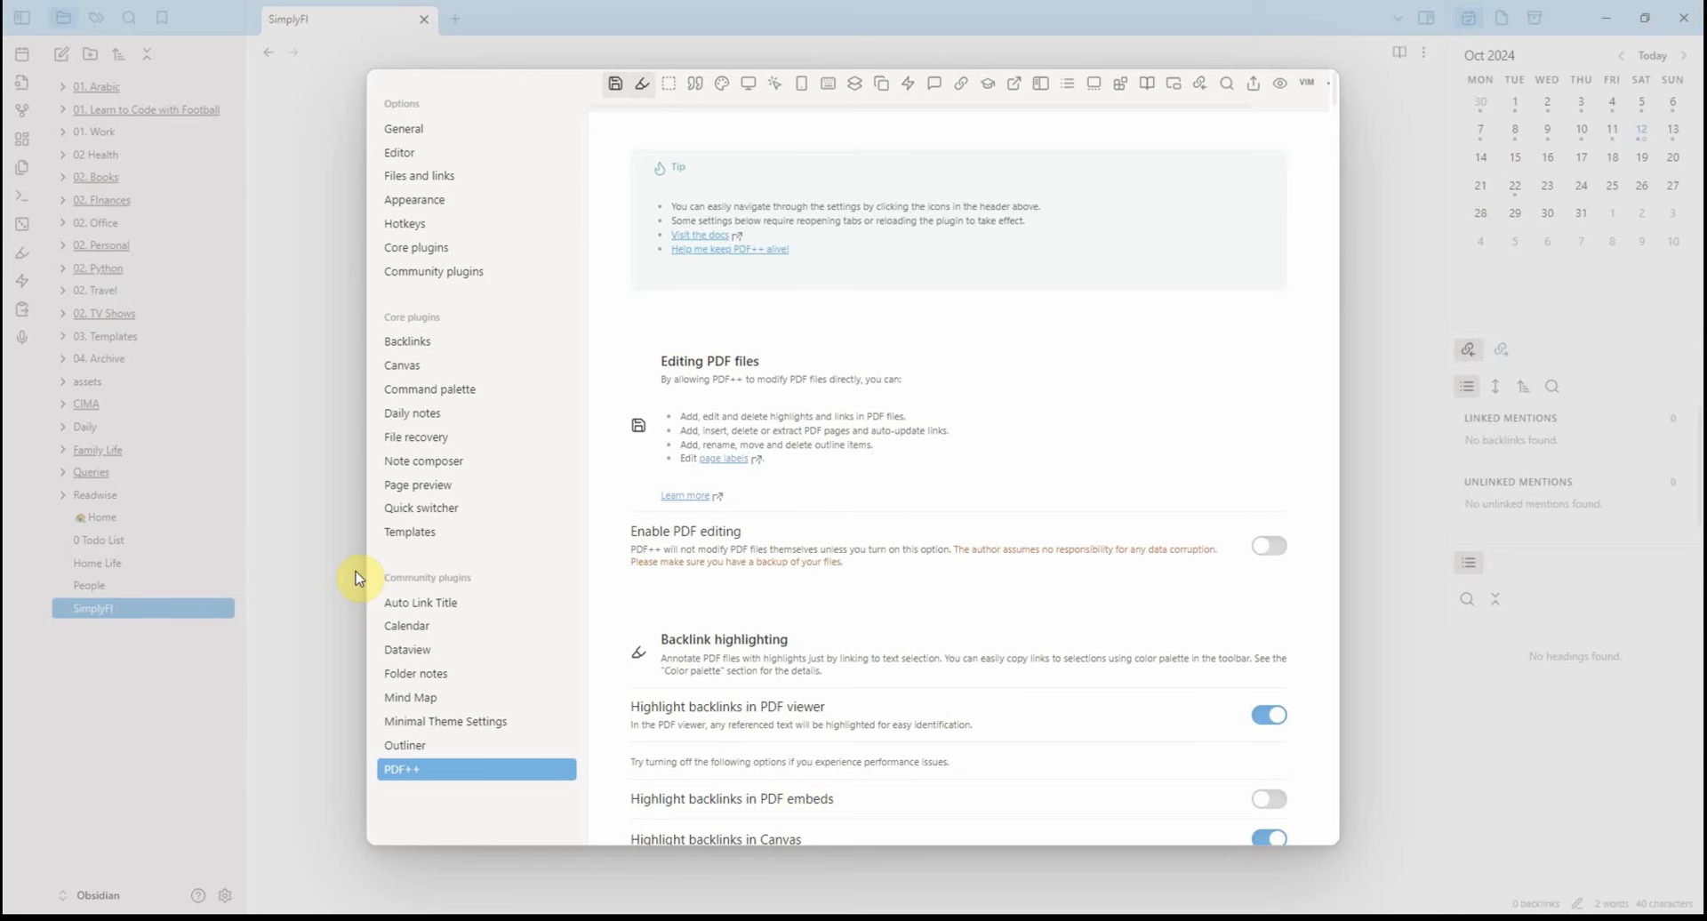
{"action": "left_click", "coordinate": [327, 530]}
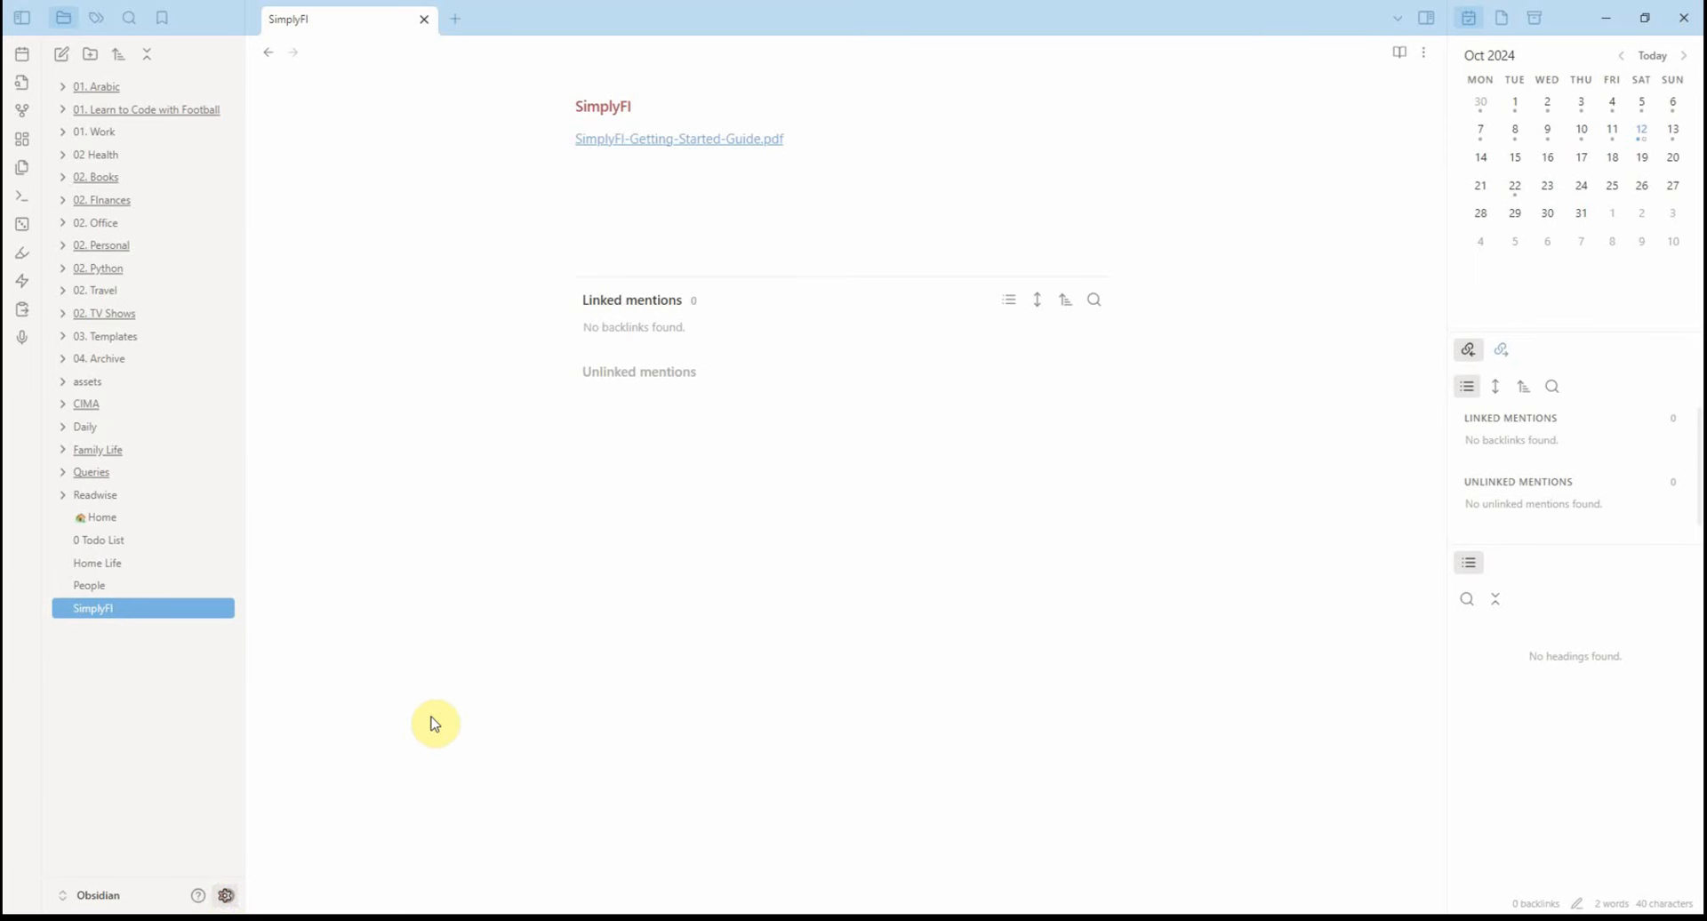
{"action": "key", "text": "ctrl+comma"}
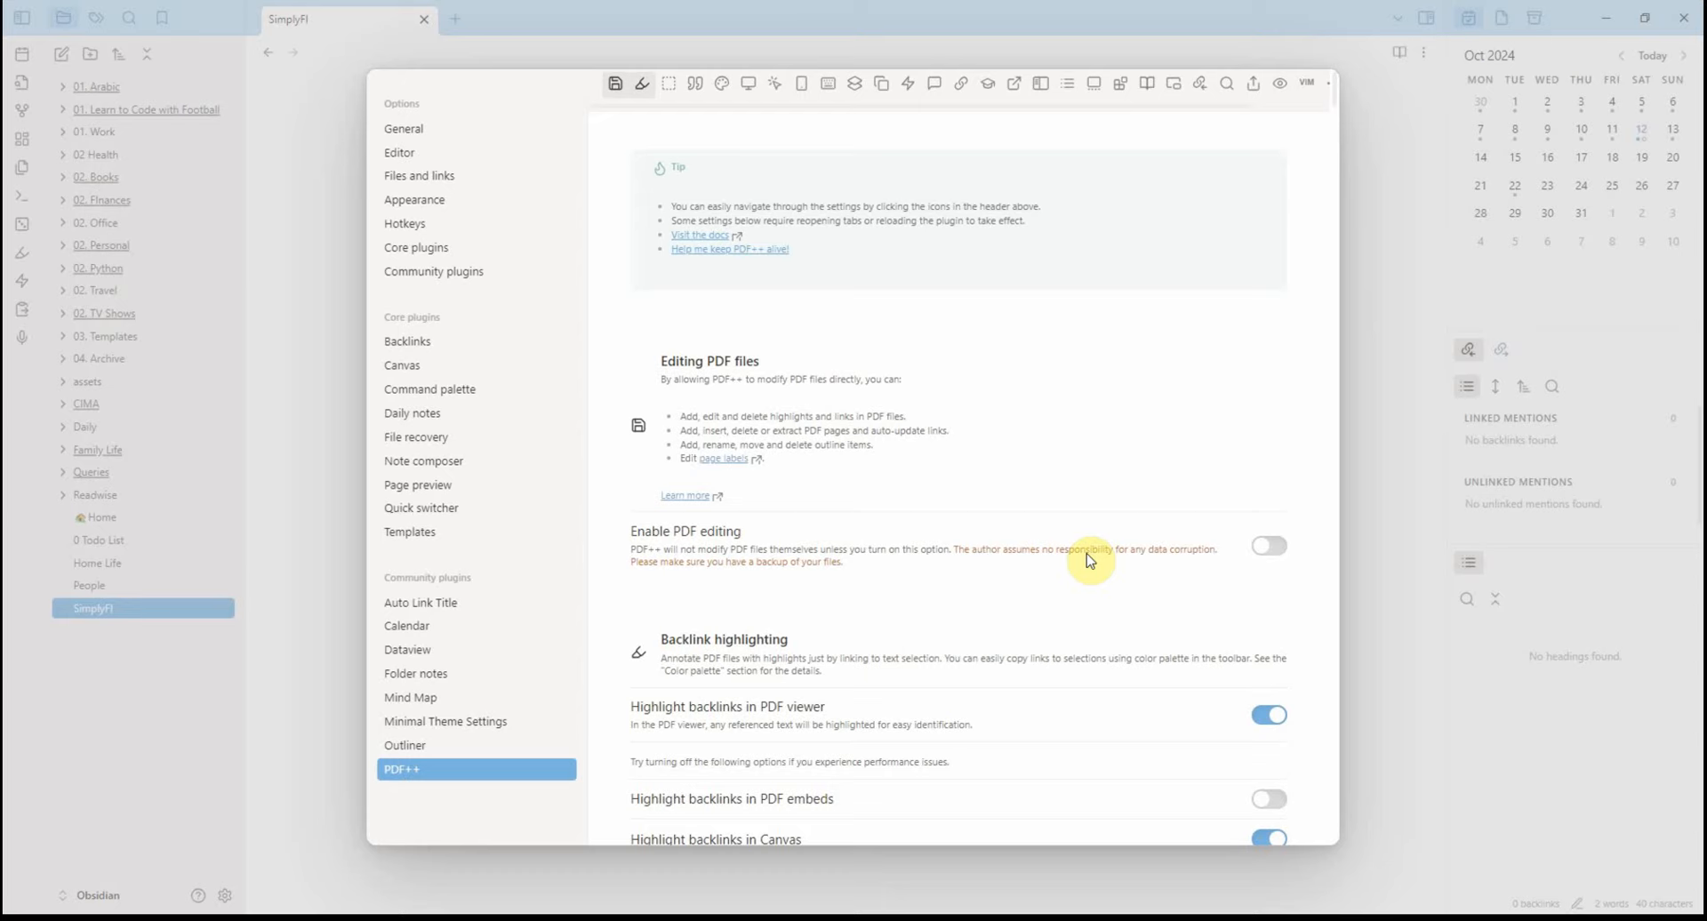
{"action": "left_click", "coordinate": [340, 369]}
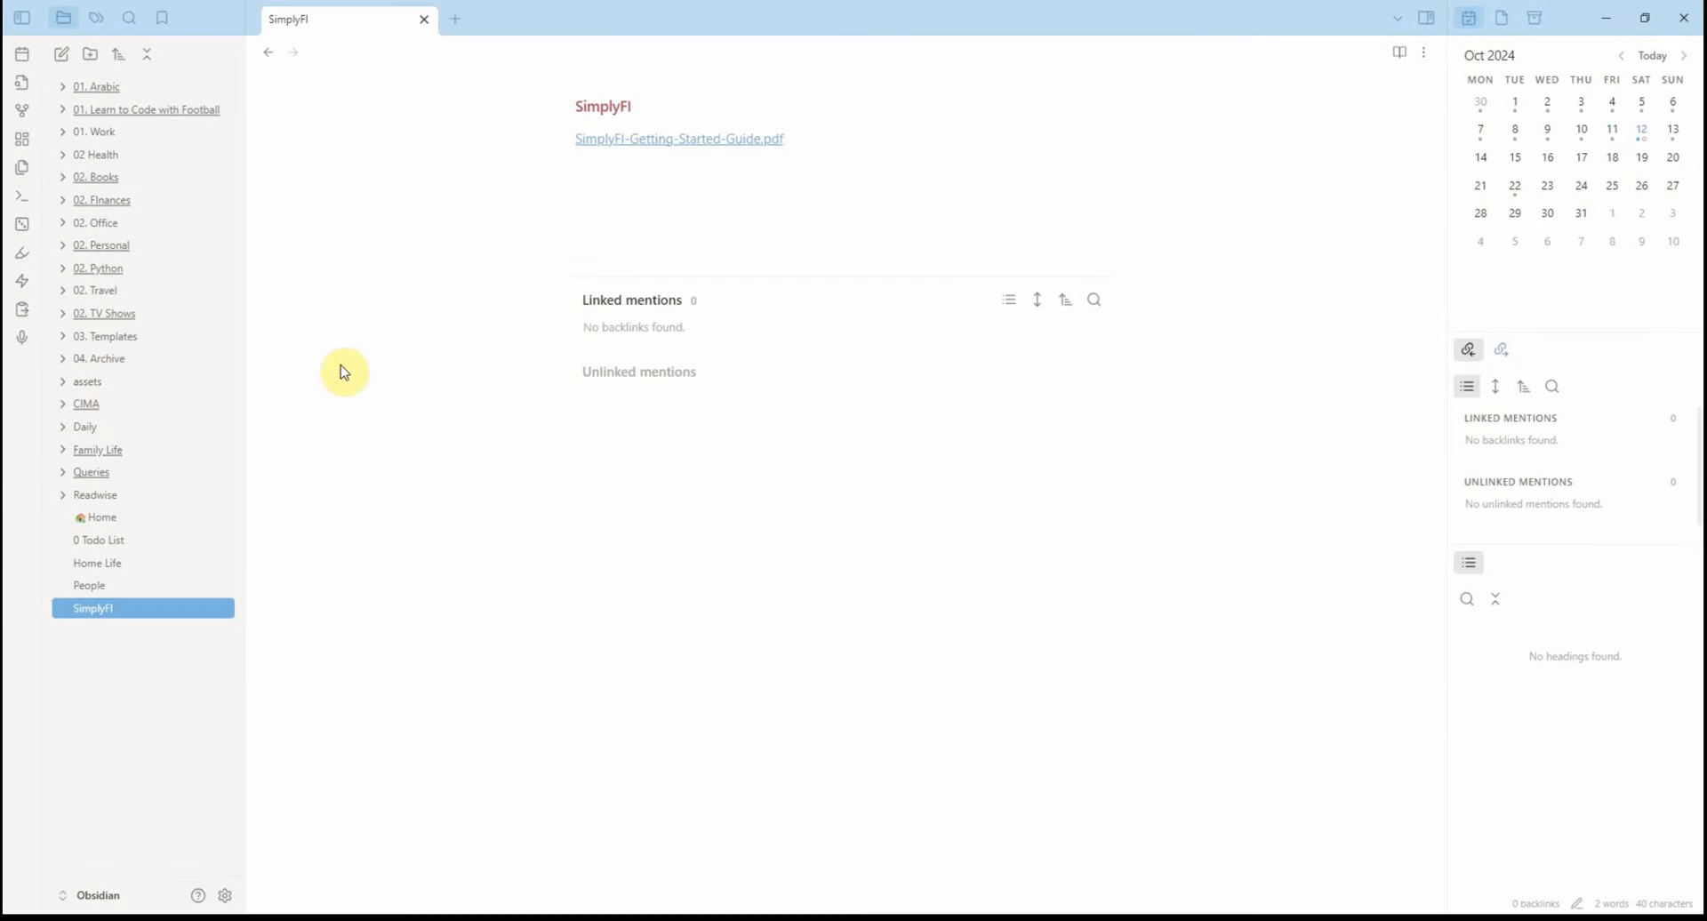
Step: Open SimplyFI-Getting-Started-Guide.pdf in a split pane beside the SimplyFI note
{"action": "left_click", "coordinate": [862, 138]}
{"action": "left_click", "coordinate": [640, 210]}
{"action": "left_click", "coordinate": [685, 141]}
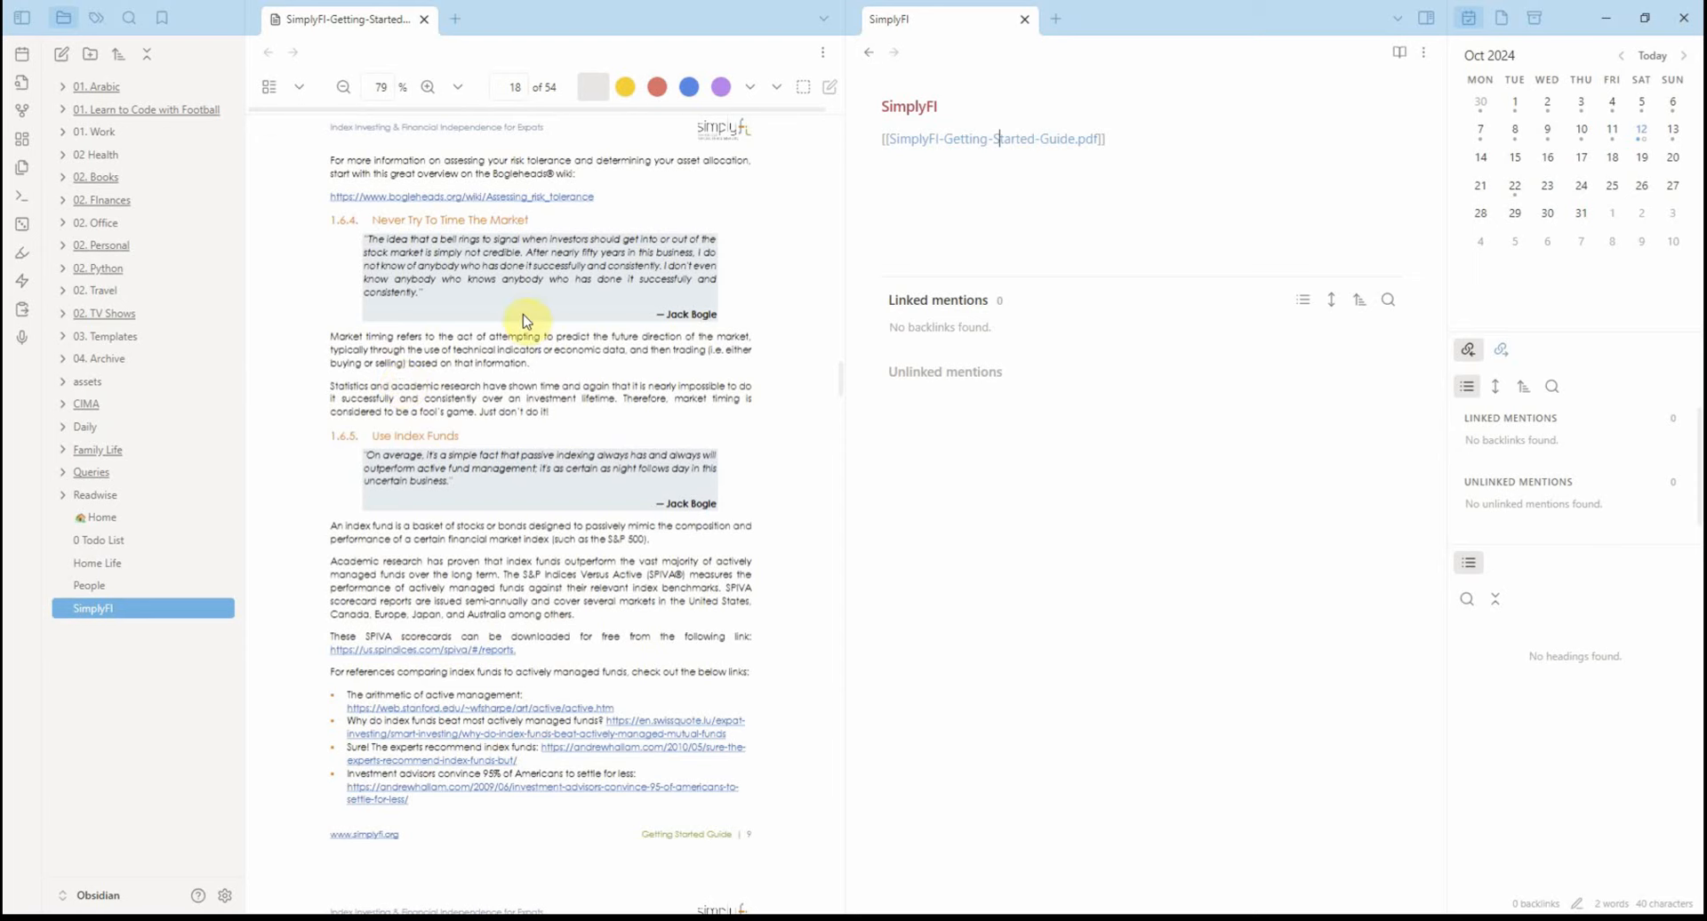
{"action": "mouse_move", "coordinate": [338, 20]}
{"action": "left_mouse_down"}
{"action": "mouse_move", "coordinate": [1042, 31]}
{"action": "mouse_move", "coordinate": [921, 84]}
{"action": "mouse_move", "coordinate": [354, 53]}
{"action": "mouse_move", "coordinate": [342, 22]}
{"action": "left_mouse_up"}
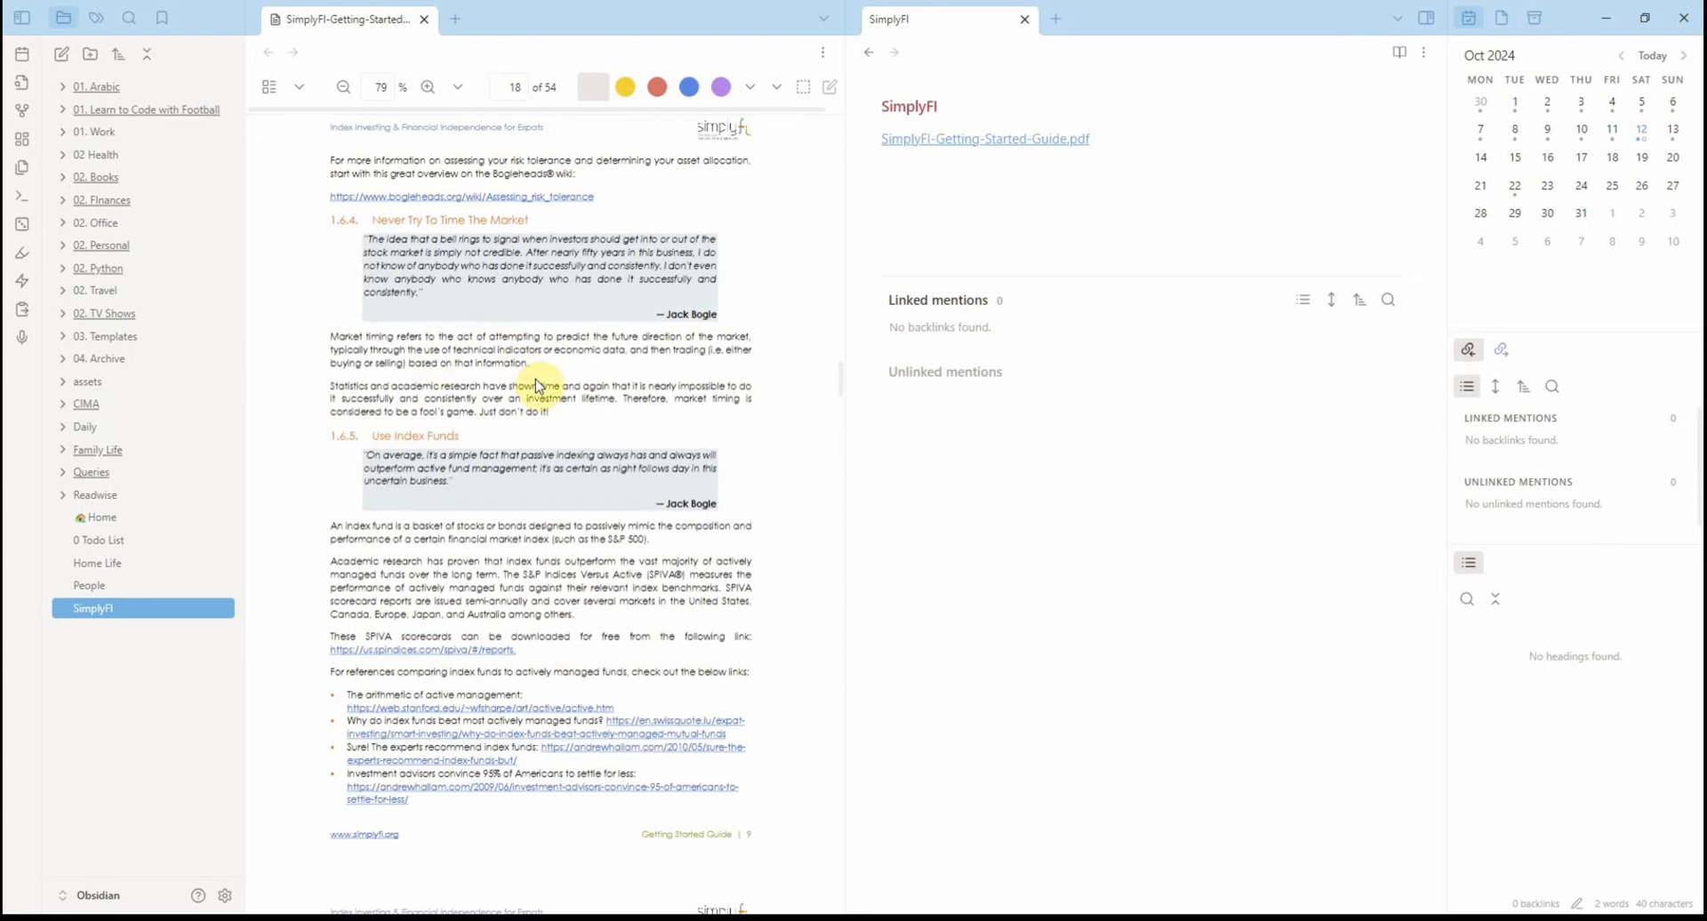
Step: Copy "Market timing refers to the act of attempting to predict" on page 18 as a yellow highlight and paste the quote callout into the note
{"action": "scroll", "coordinate": [542, 374], "scroll_direction": "up", "scroll_amount": 4}
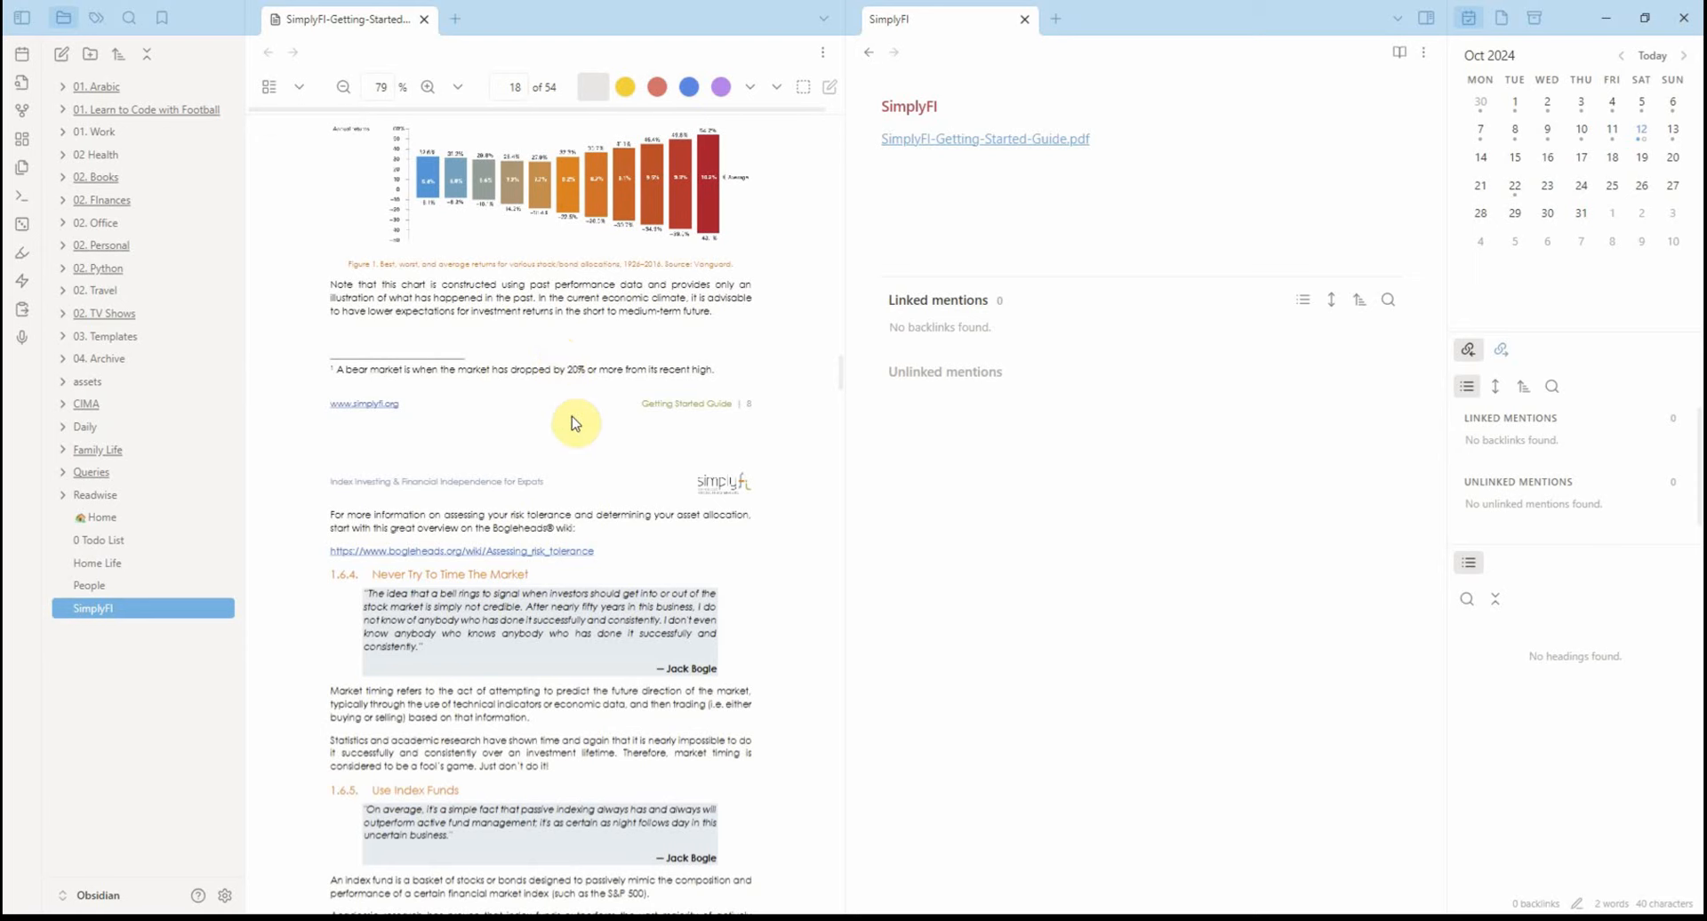
{"action": "scroll", "coordinate": [529, 582], "scroll_direction": "down", "scroll_amount": 1}
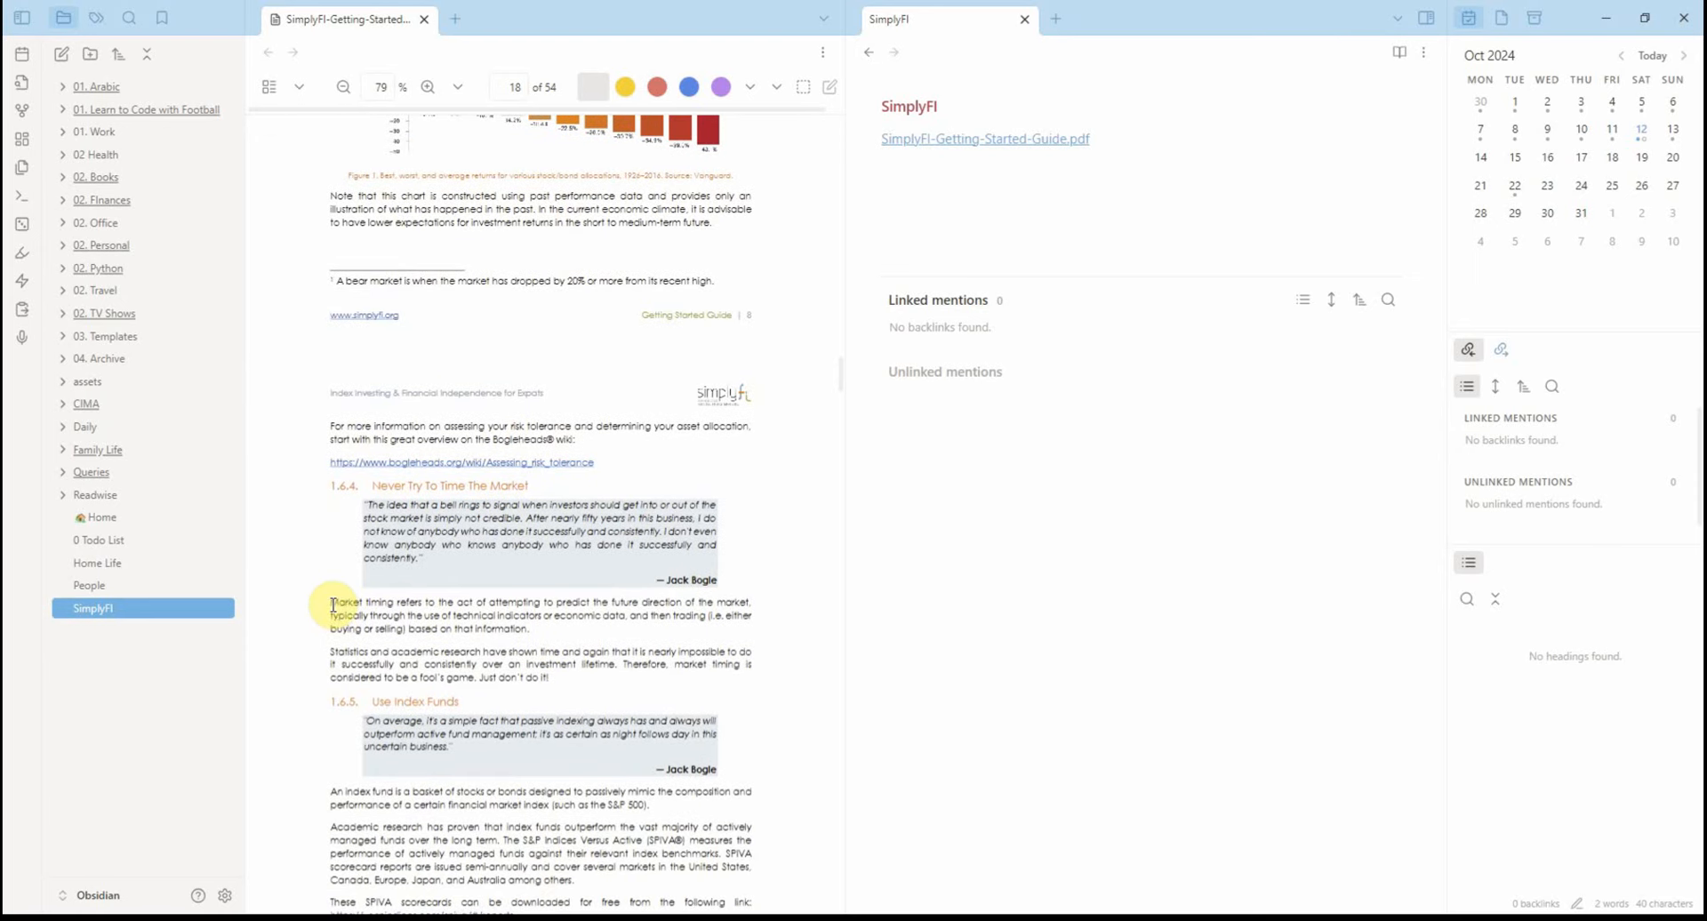
{"action": "left_click_drag", "start_coordinate": [333, 606], "coordinate": [592, 601]}
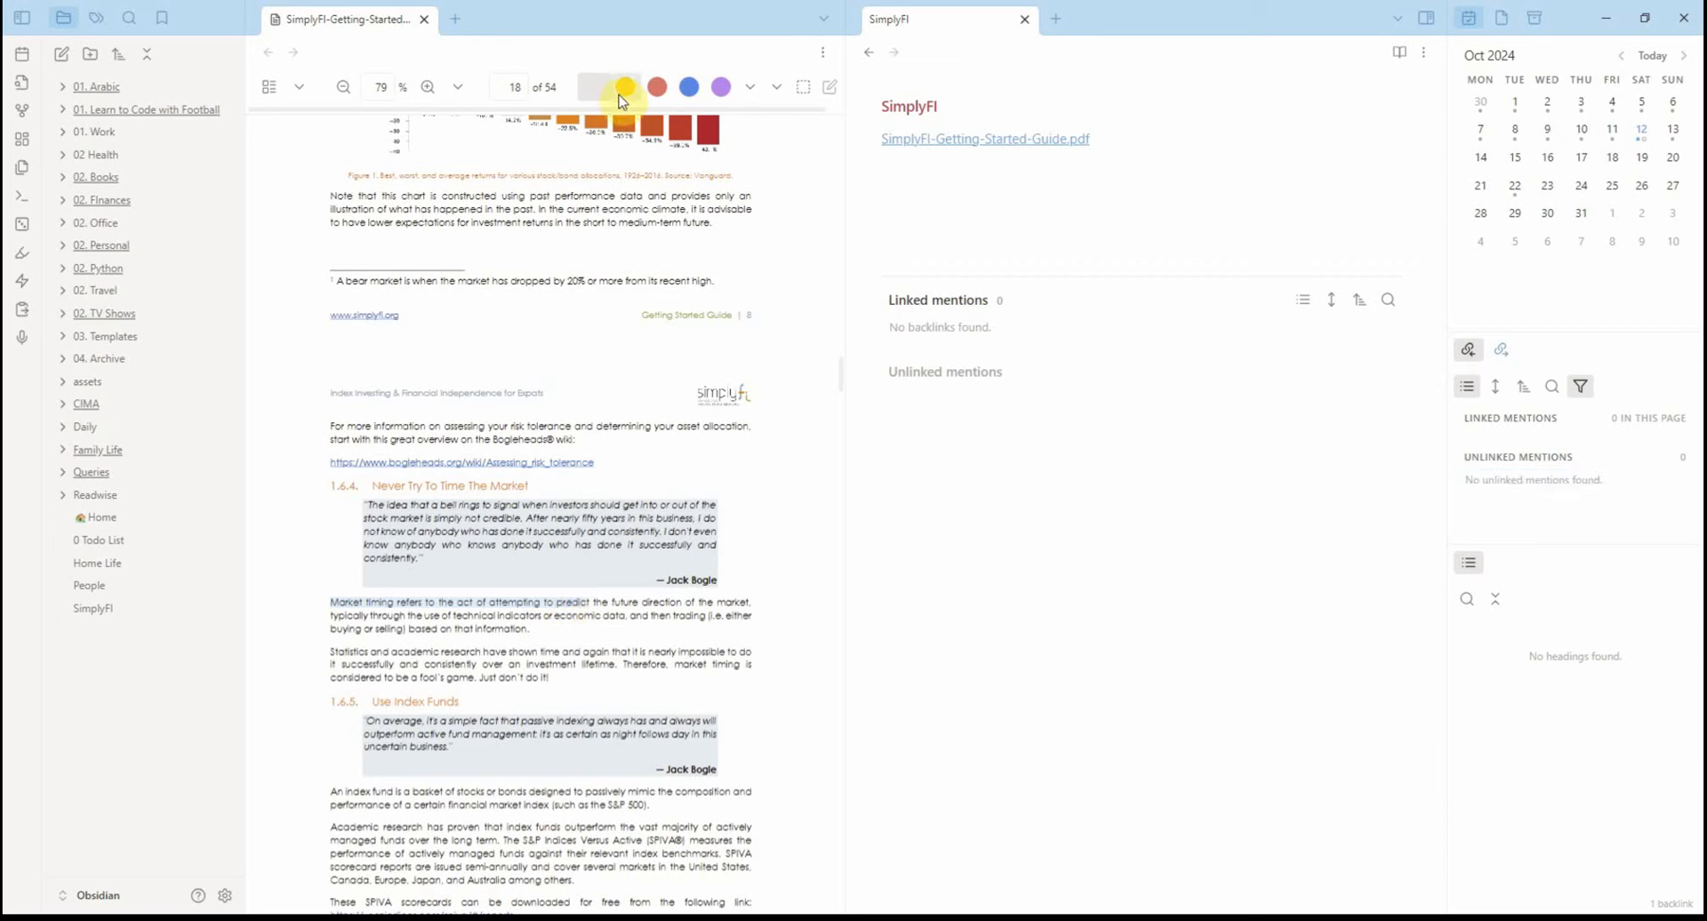
{"action": "left_click", "coordinate": [625, 86]}
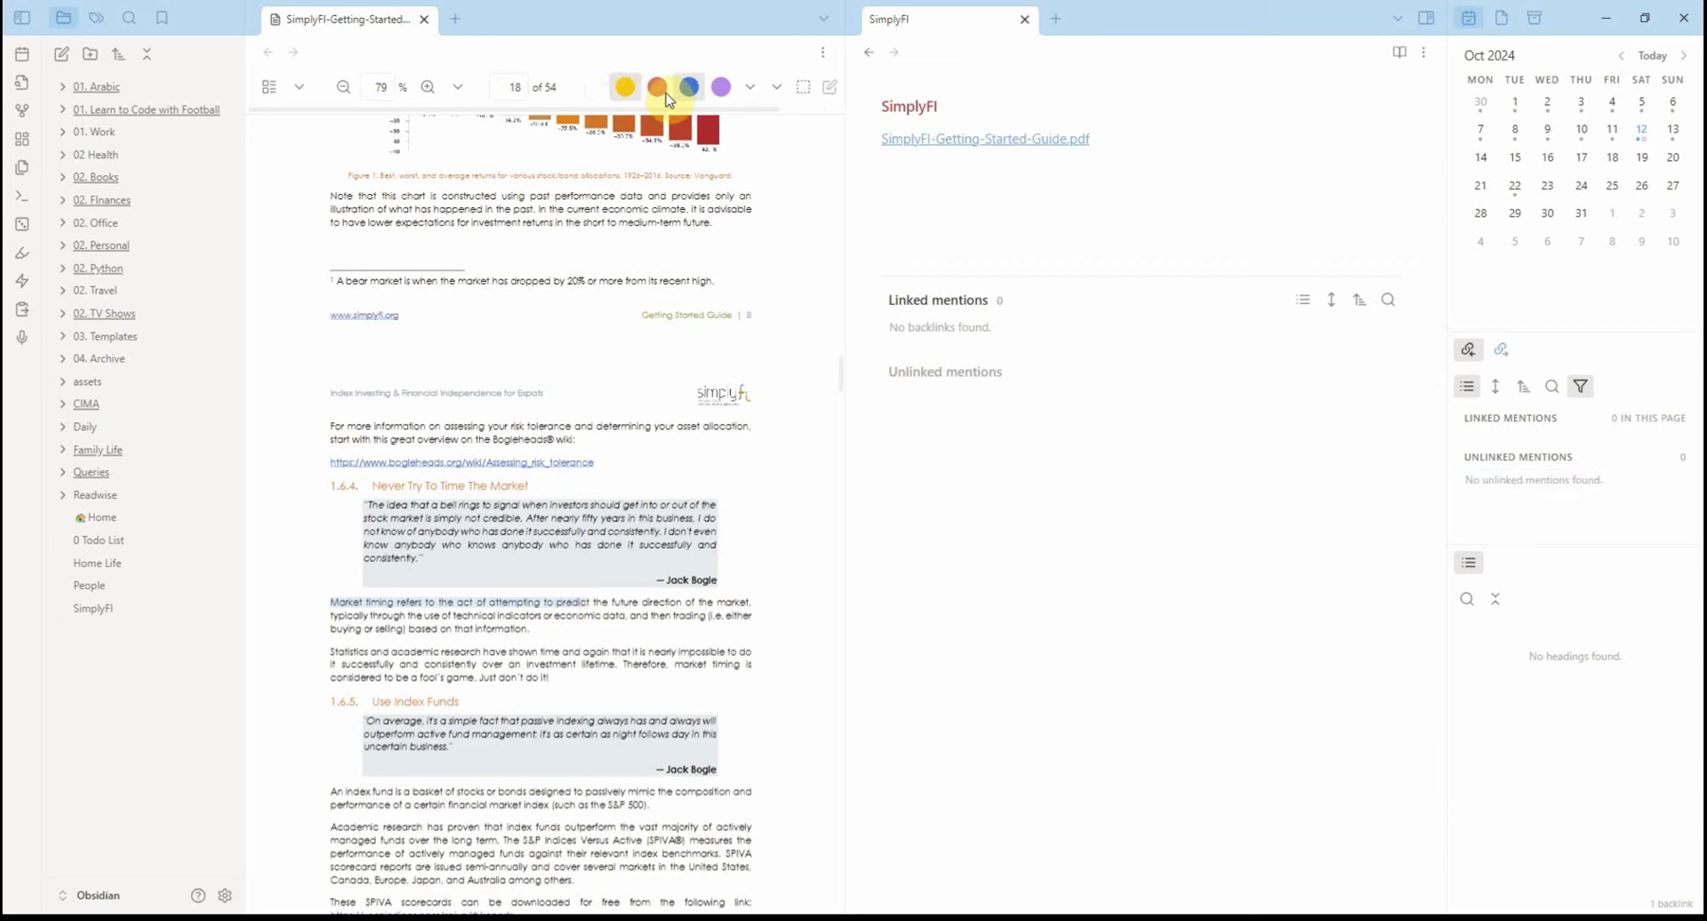
{"action": "left_click", "coordinate": [917, 210]}
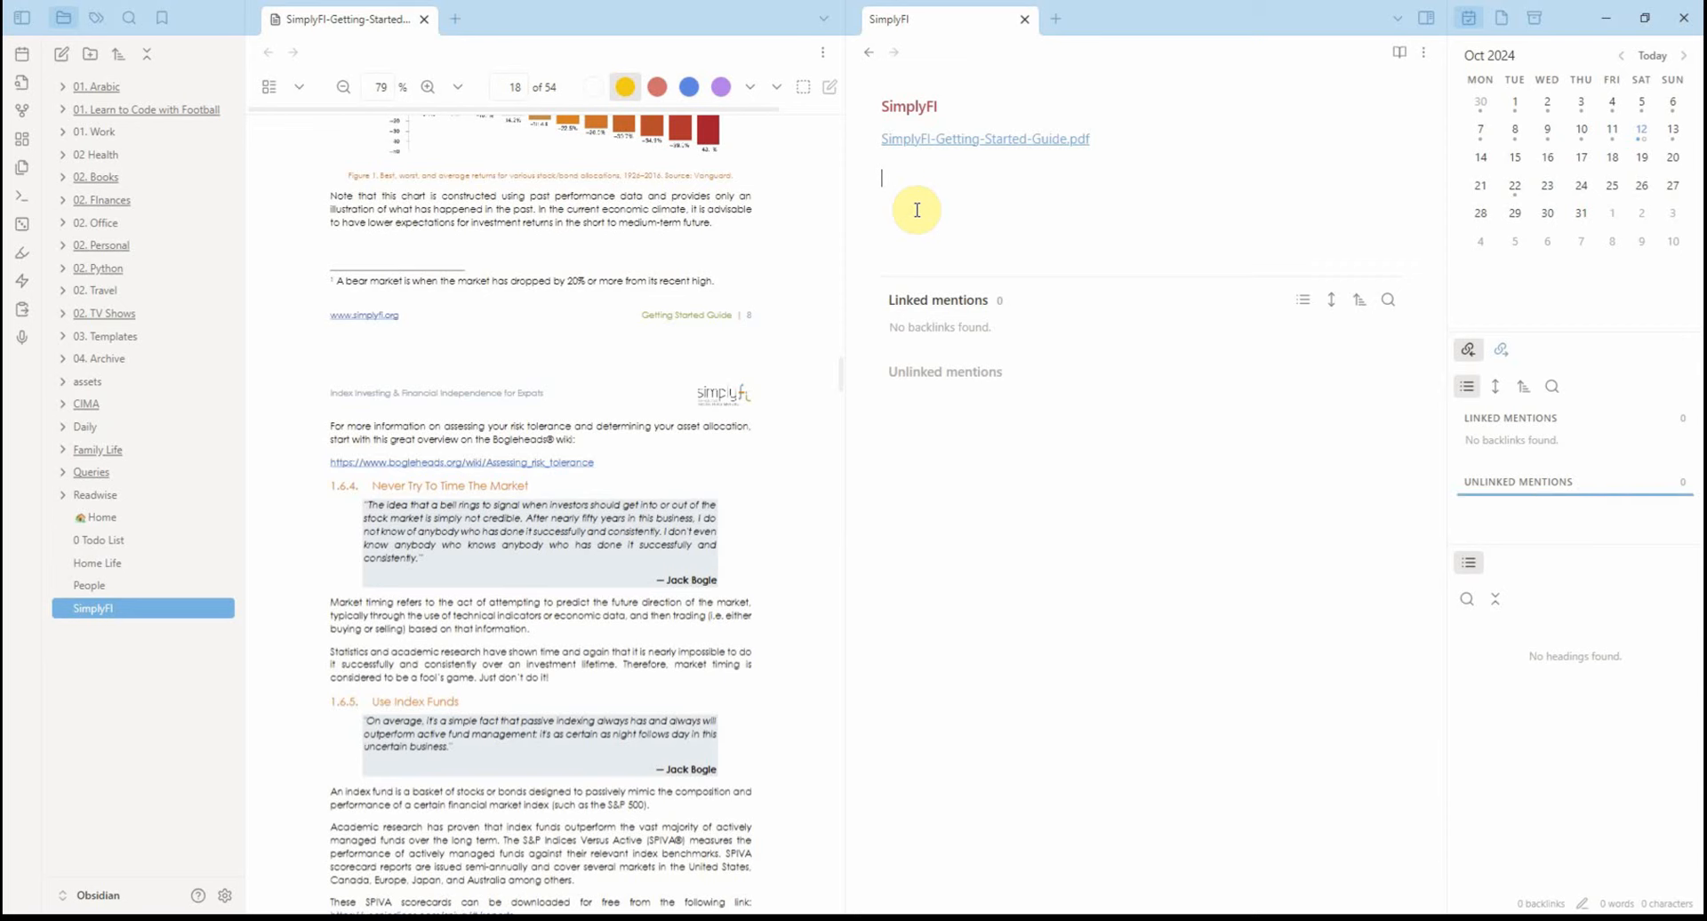
{"action": "type", "text": "[!PDF|yellow] SimplyFI-Getting-Started-Guide, p.18 Market timing refers to the act of attempting to predict"}
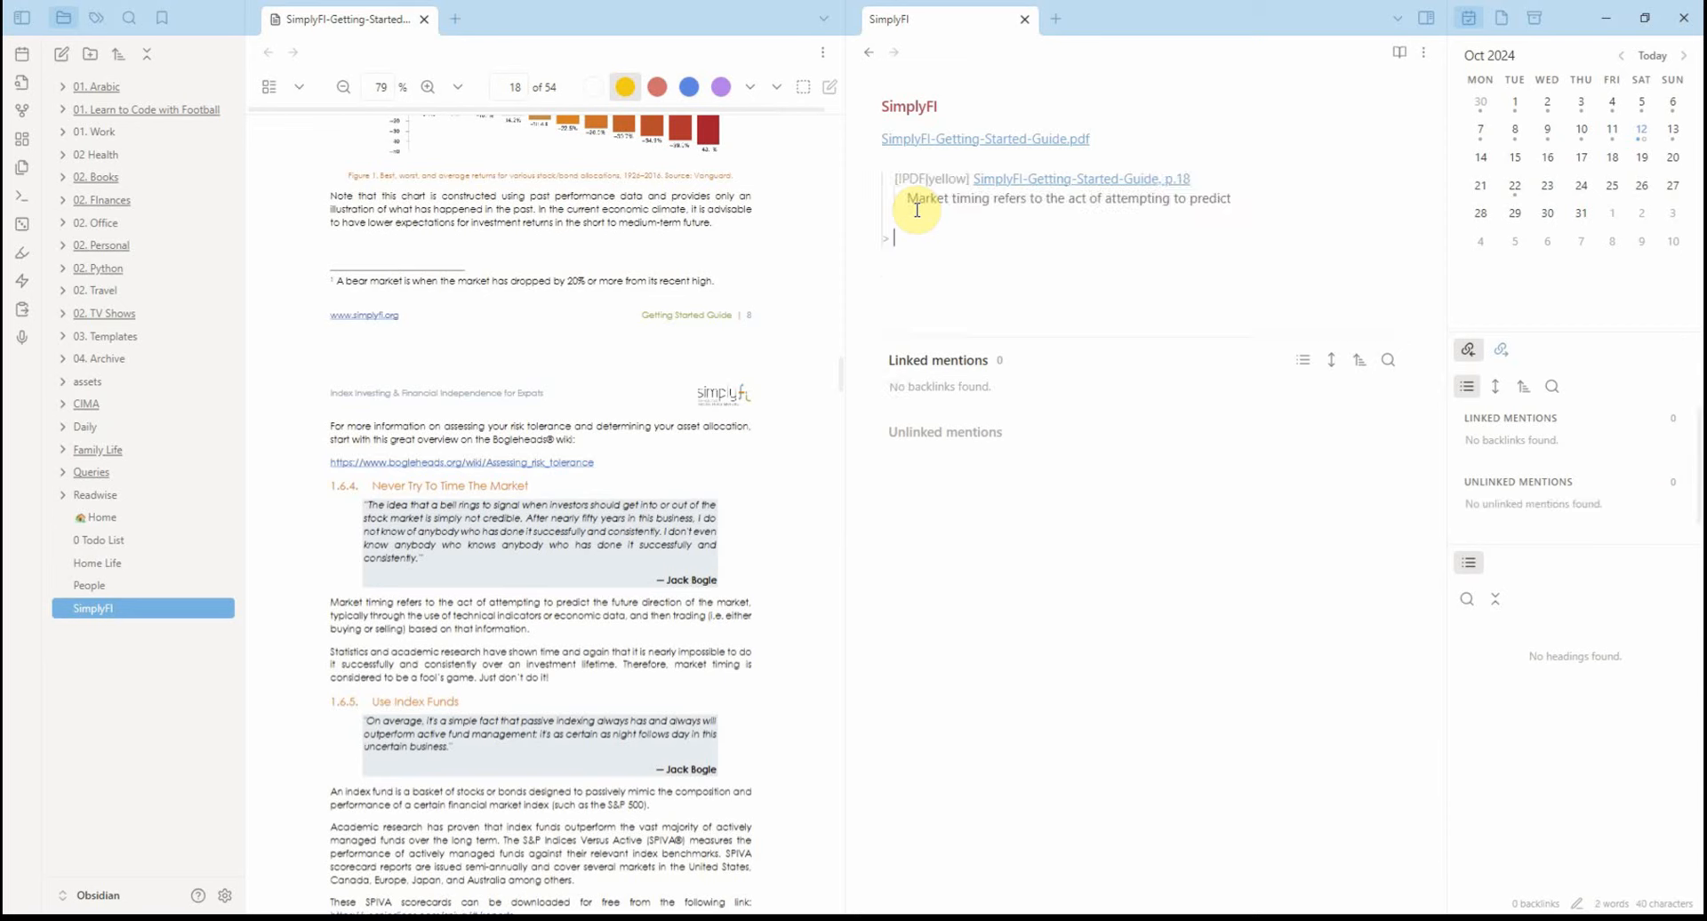
{"action": "key", "text": "Return"}
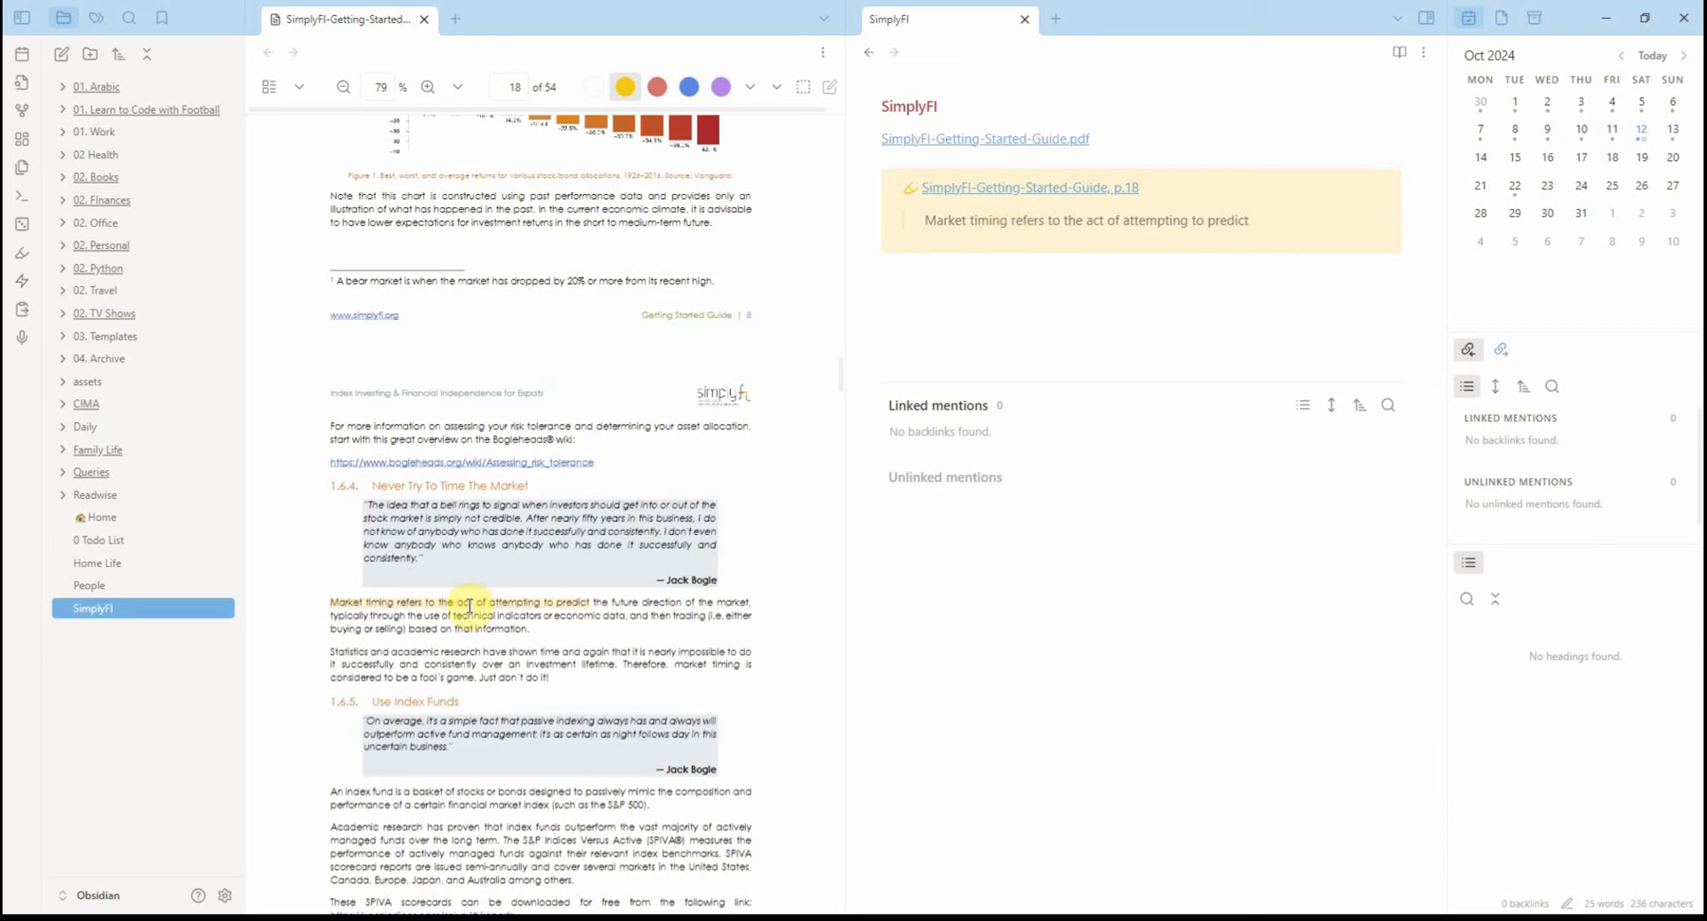
Step: Add the bullet "my own notes here" below the yellow callout, followed by blank lines
{"action": "left_click", "coordinate": [921, 319]}
{"action": "type", "text": "-"}
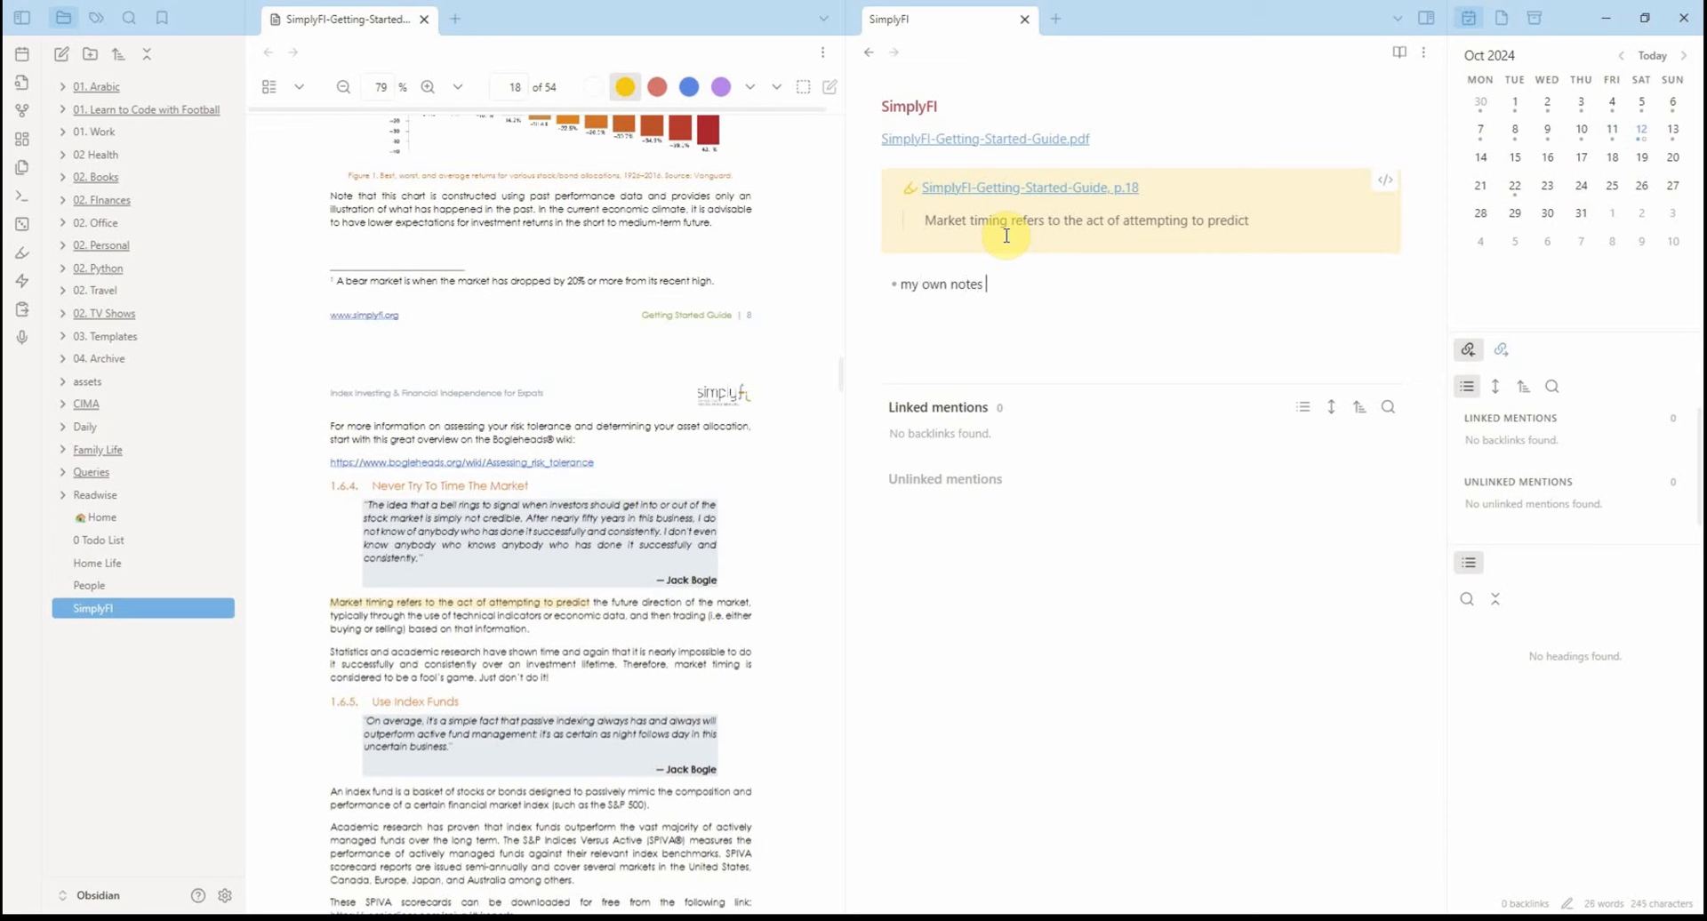
{"action": "key", "text": "Return"}
{"action": "key", "text": "Return"}
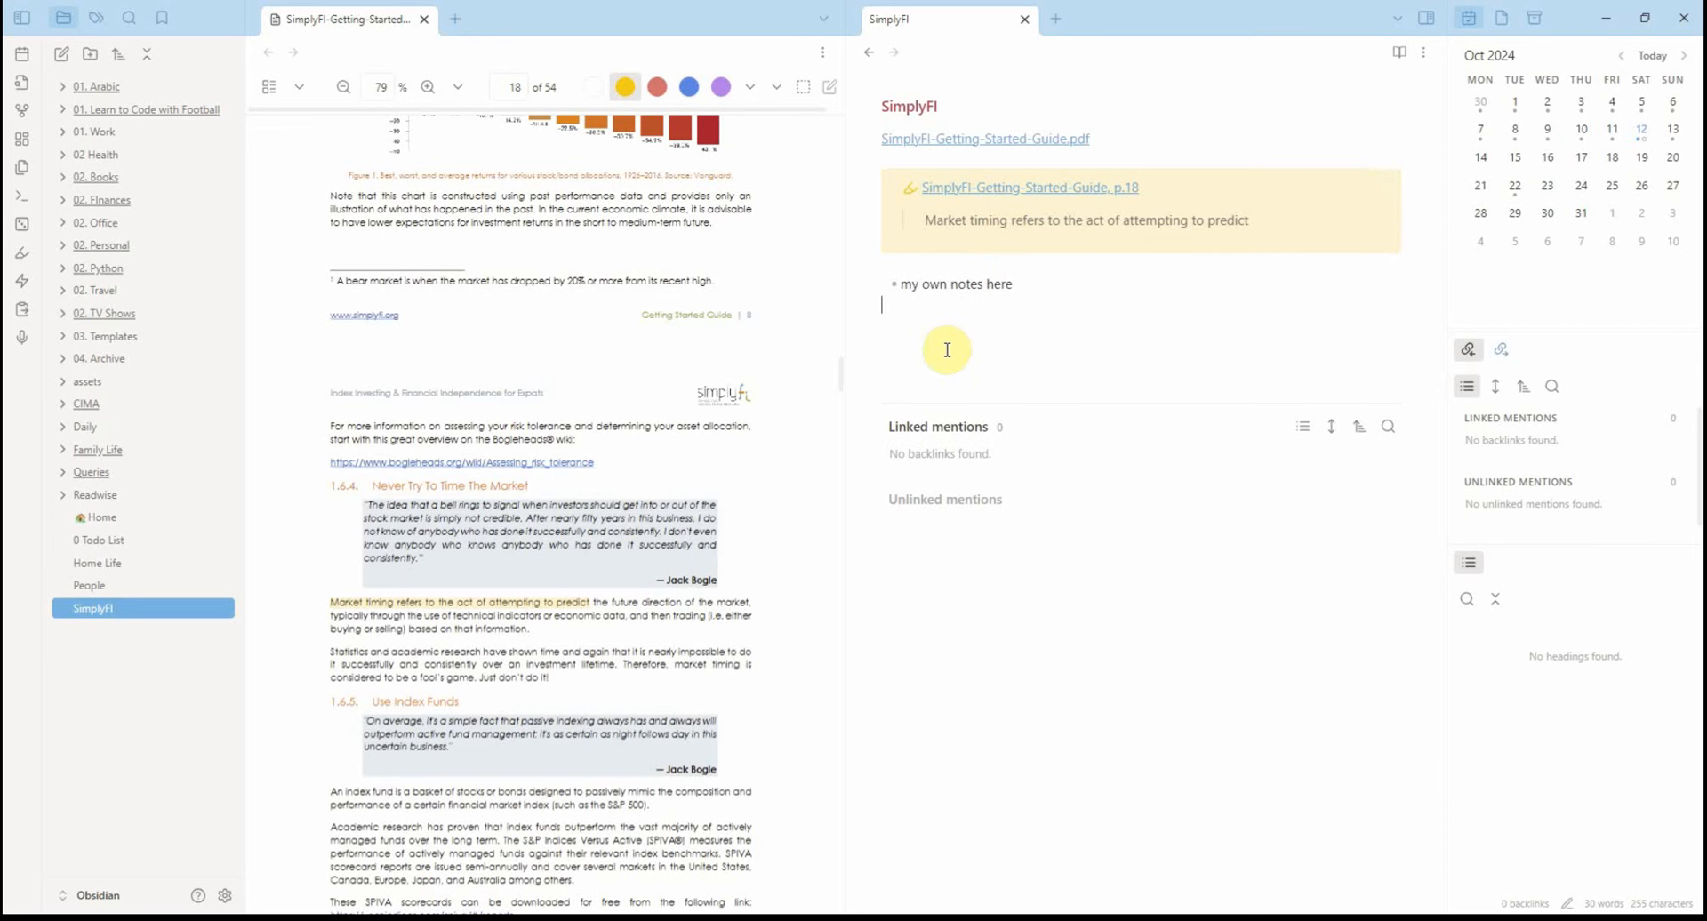
{"action": "key", "text": "Return"}
{"action": "key", "text": "Return"}
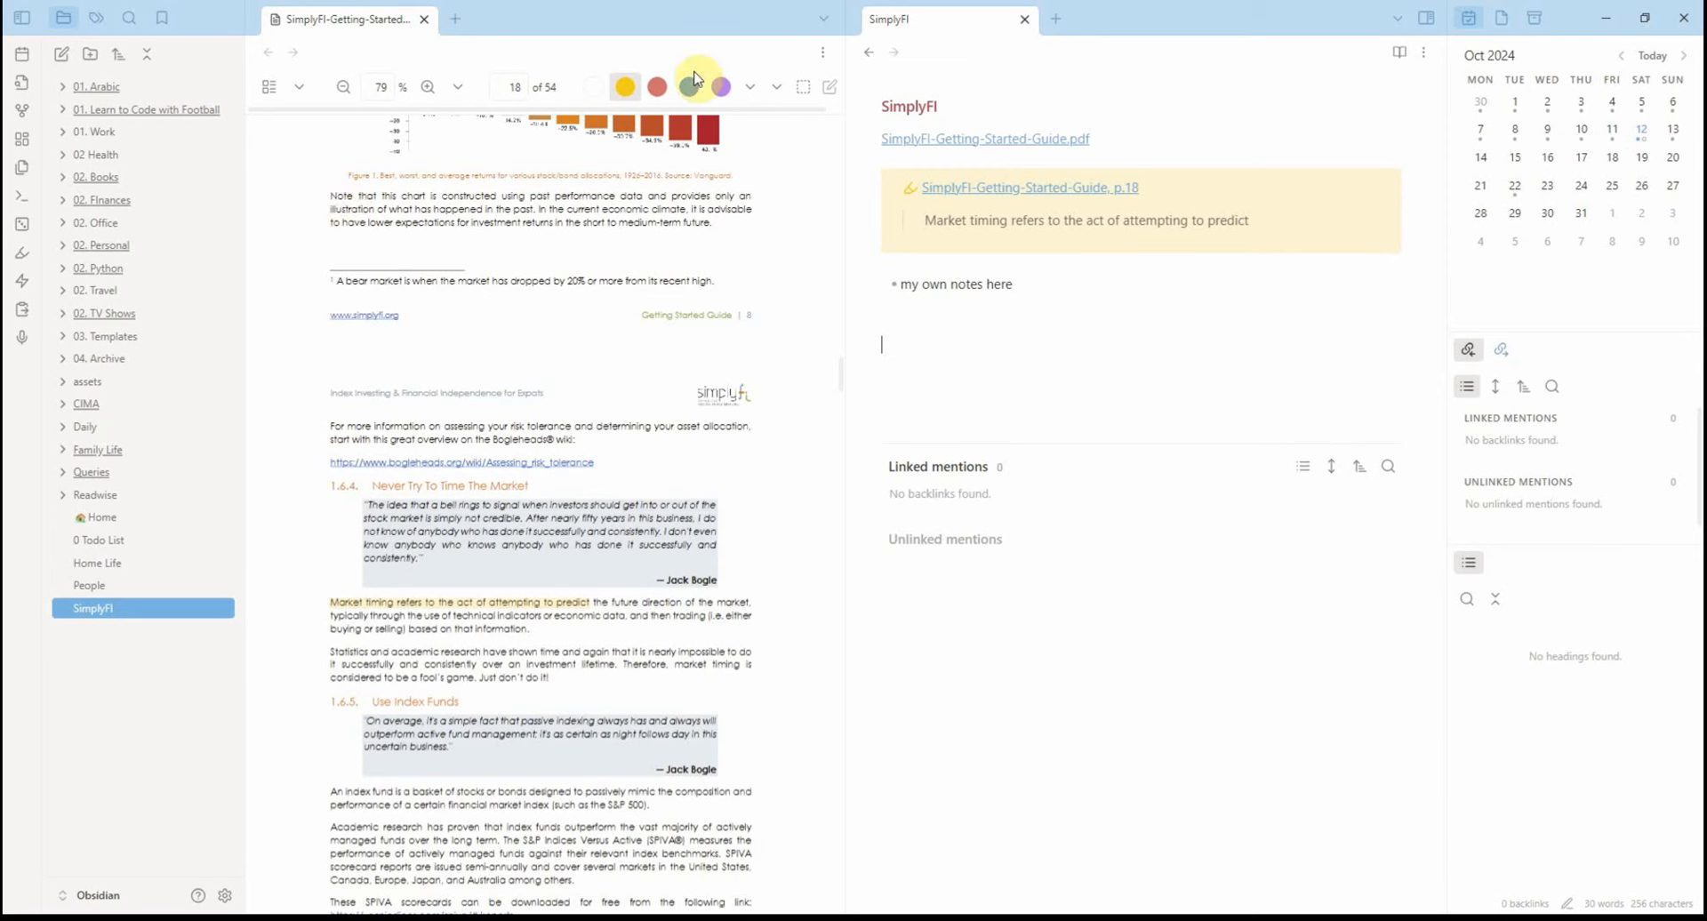
Step: Set the copy format to Link only, highlight the start of "Statistics and academic research" in yellow, and paste its link below the bullet
{"action": "left_click", "coordinate": [748, 89]}
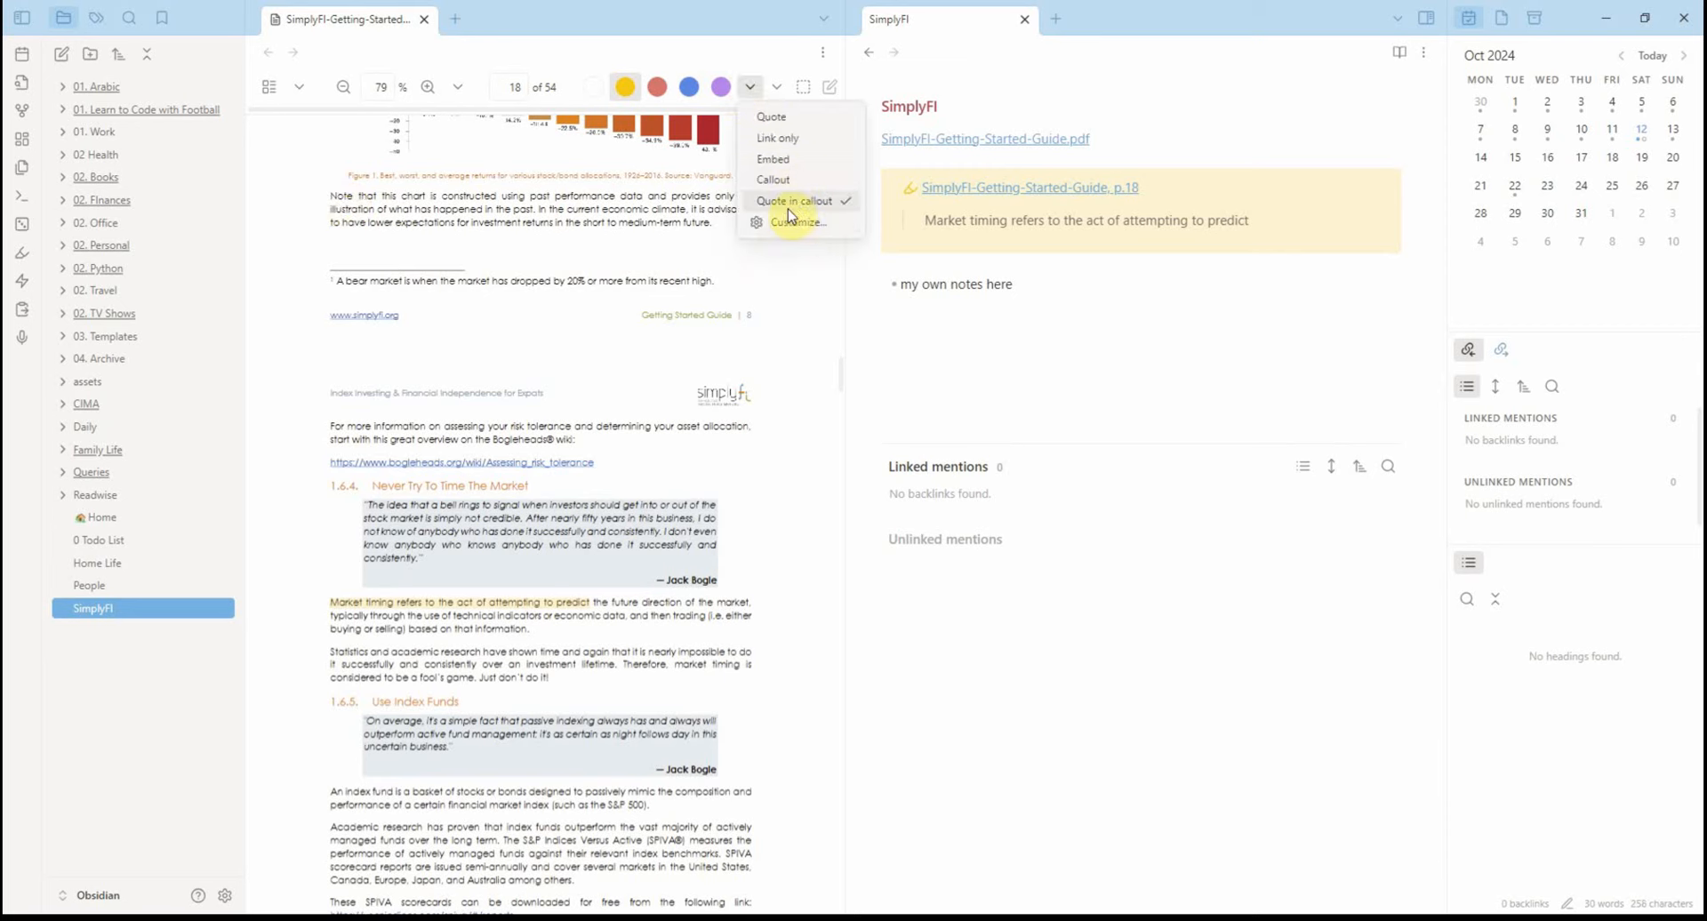
{"action": "left_click", "coordinate": [788, 143]}
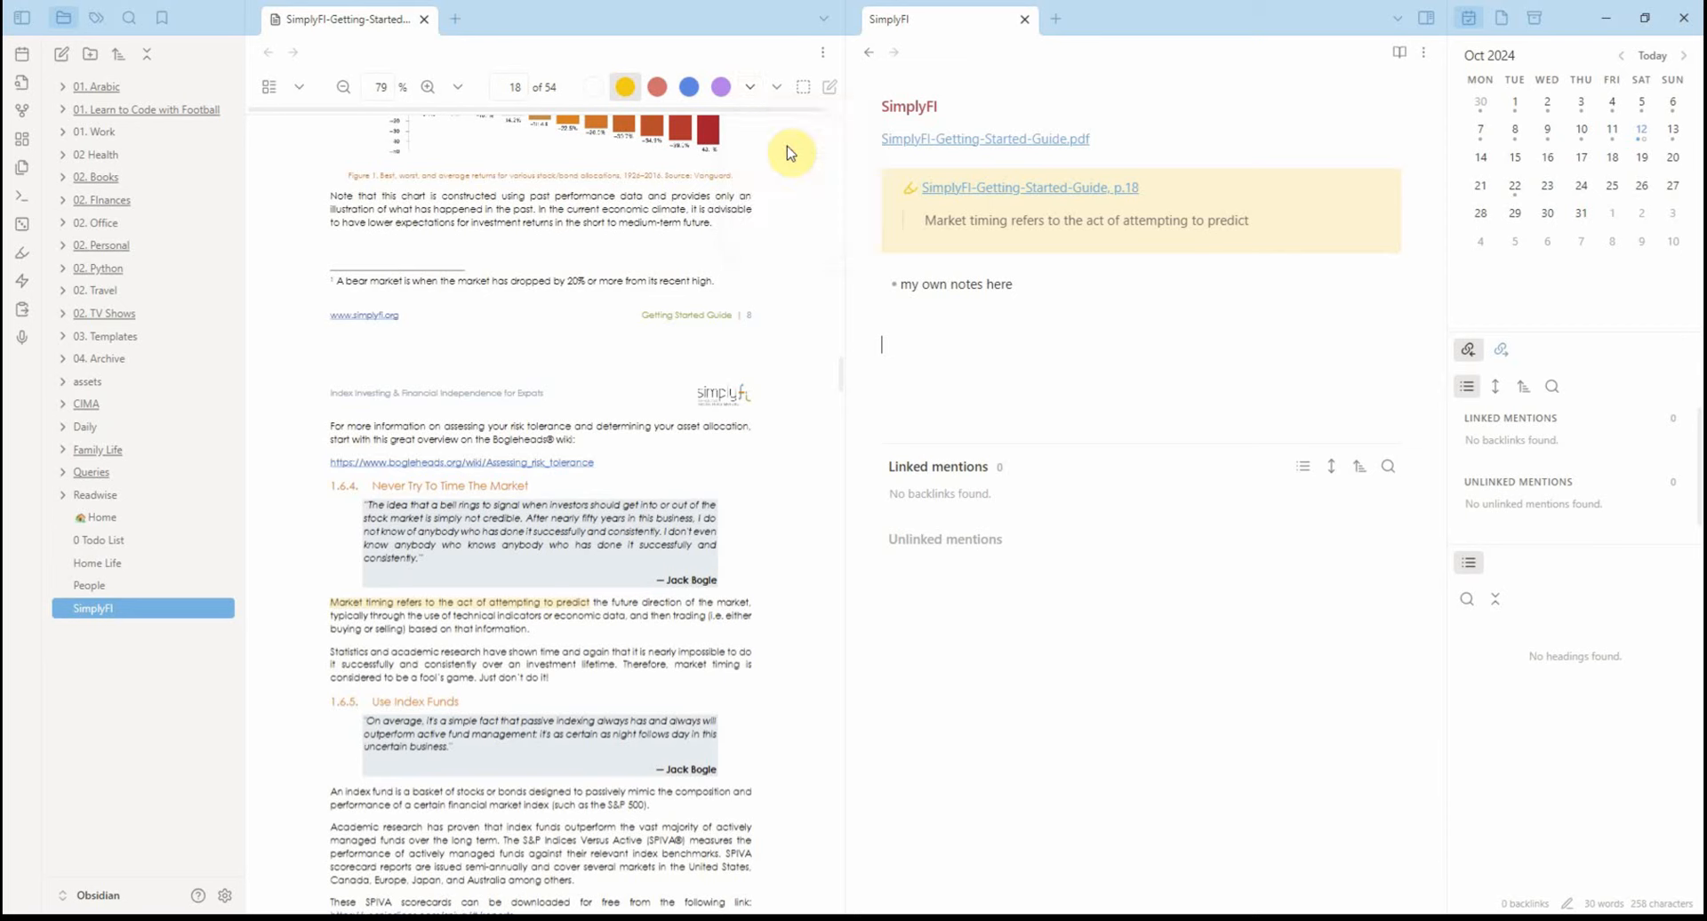
{"action": "left_click_drag", "start_coordinate": [328, 650], "coordinate": [467, 655]}
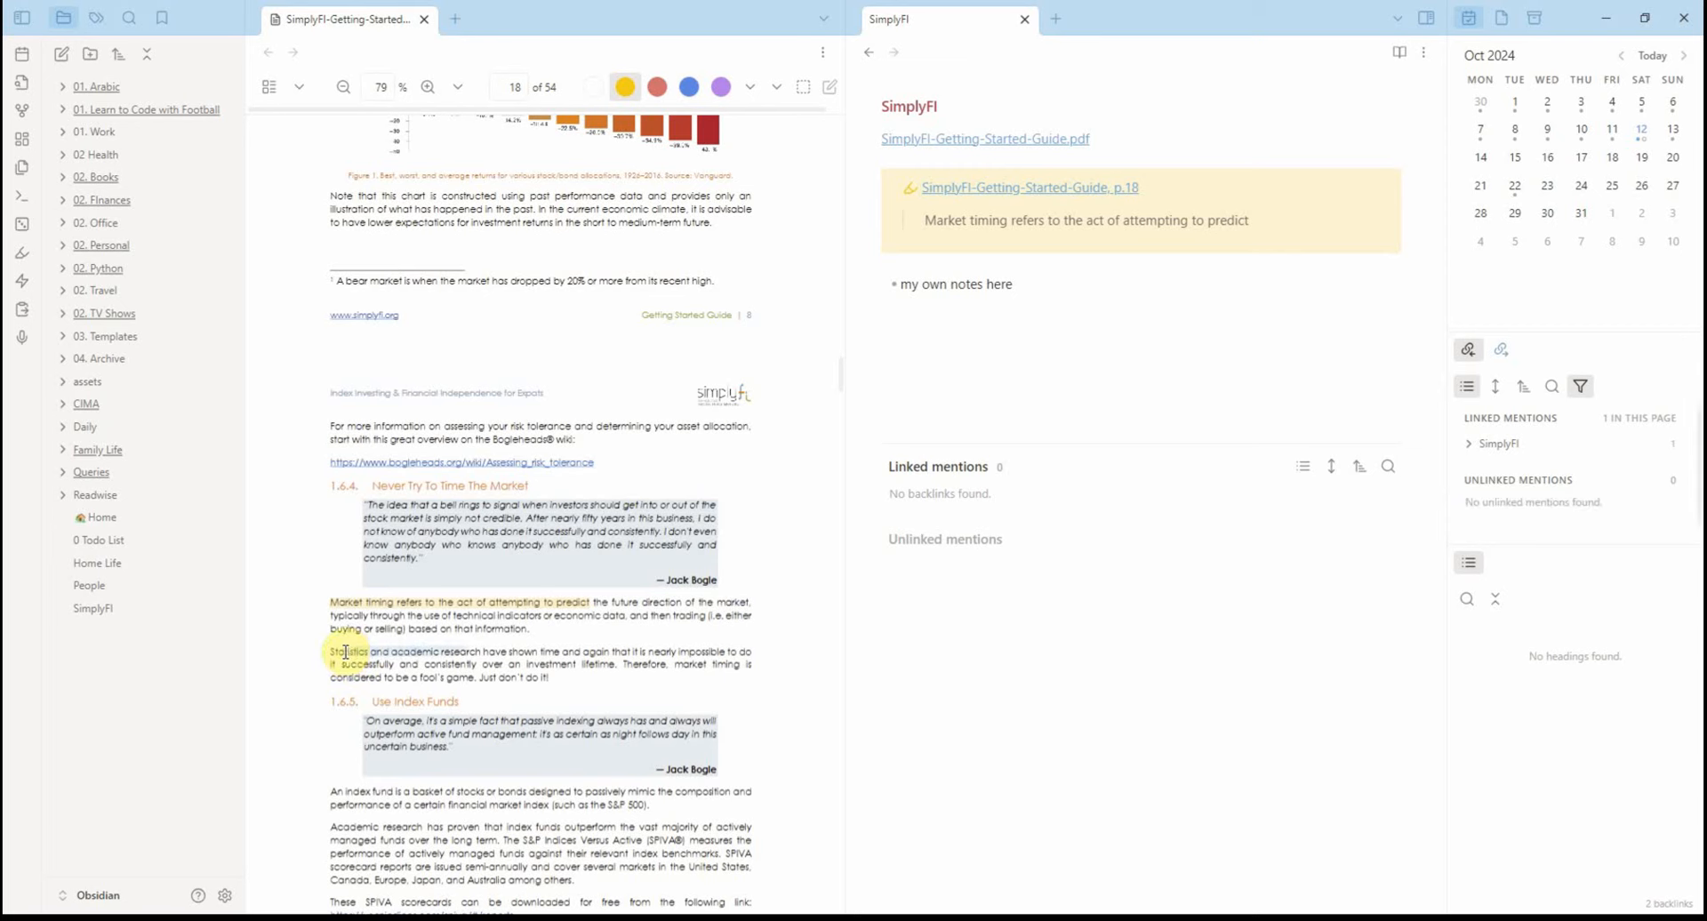
{"action": "left_click", "coordinate": [625, 86]}
{"action": "left_click", "coordinate": [964, 338]}
{"action": "type", "text": "[[SimplyFI-Getting-Started-Guide.pdf#page=18&selection=101,0,101,29&color=yellow|SimplyFI-Getting-Started-Guide, p.18]]"}
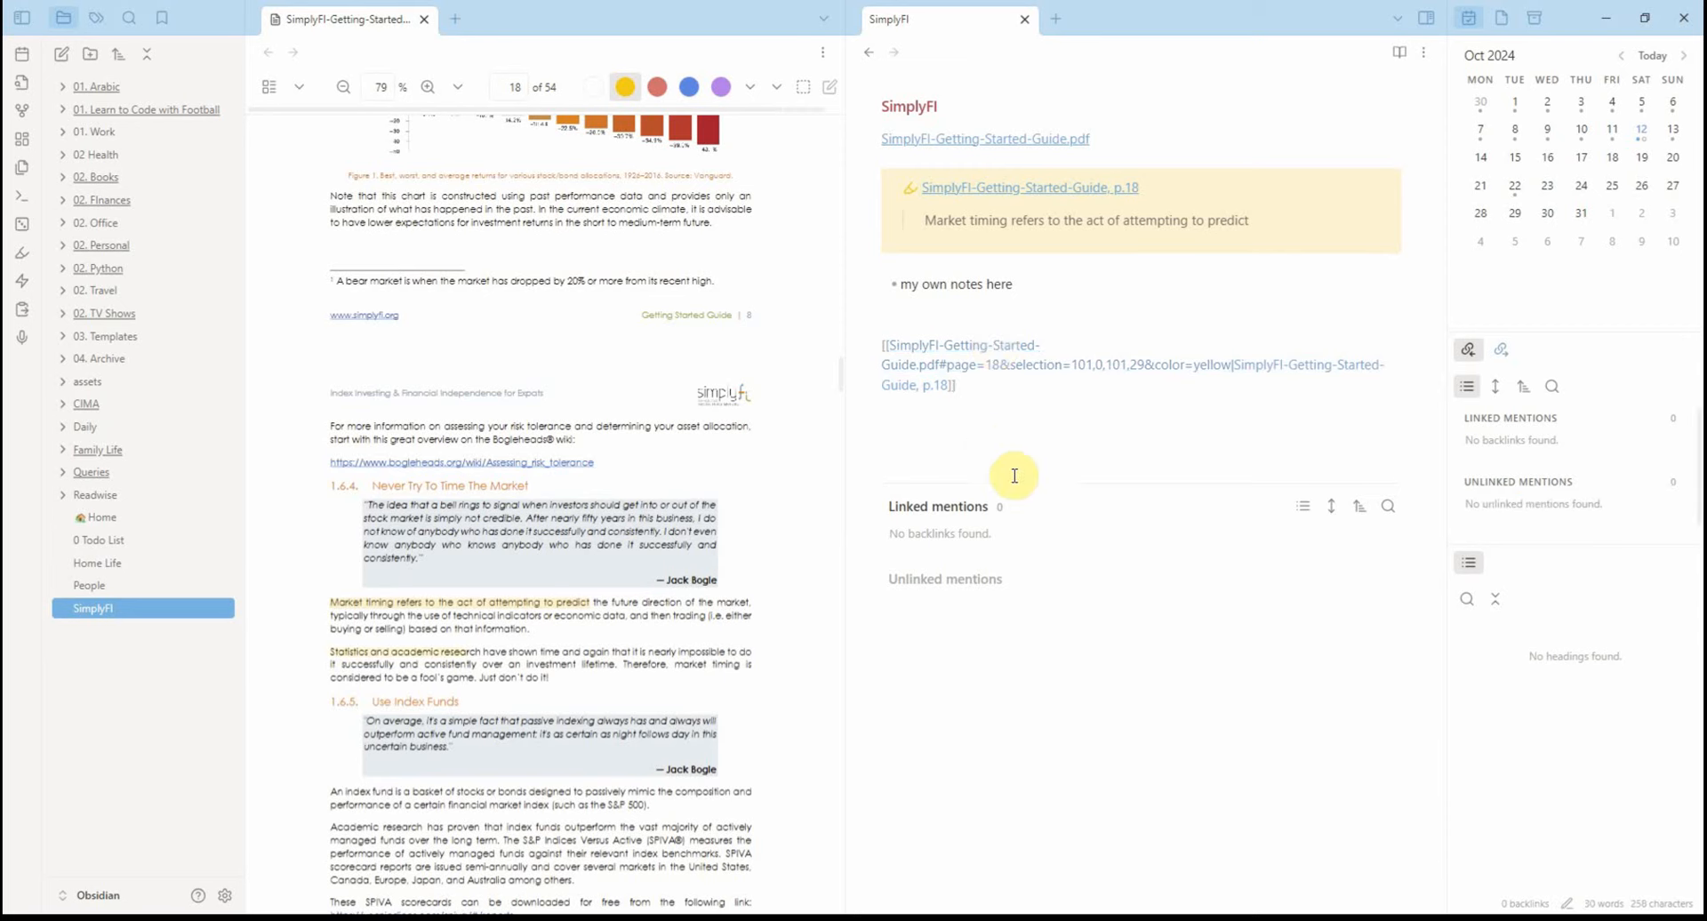
{"action": "left_click", "coordinate": [991, 444]}
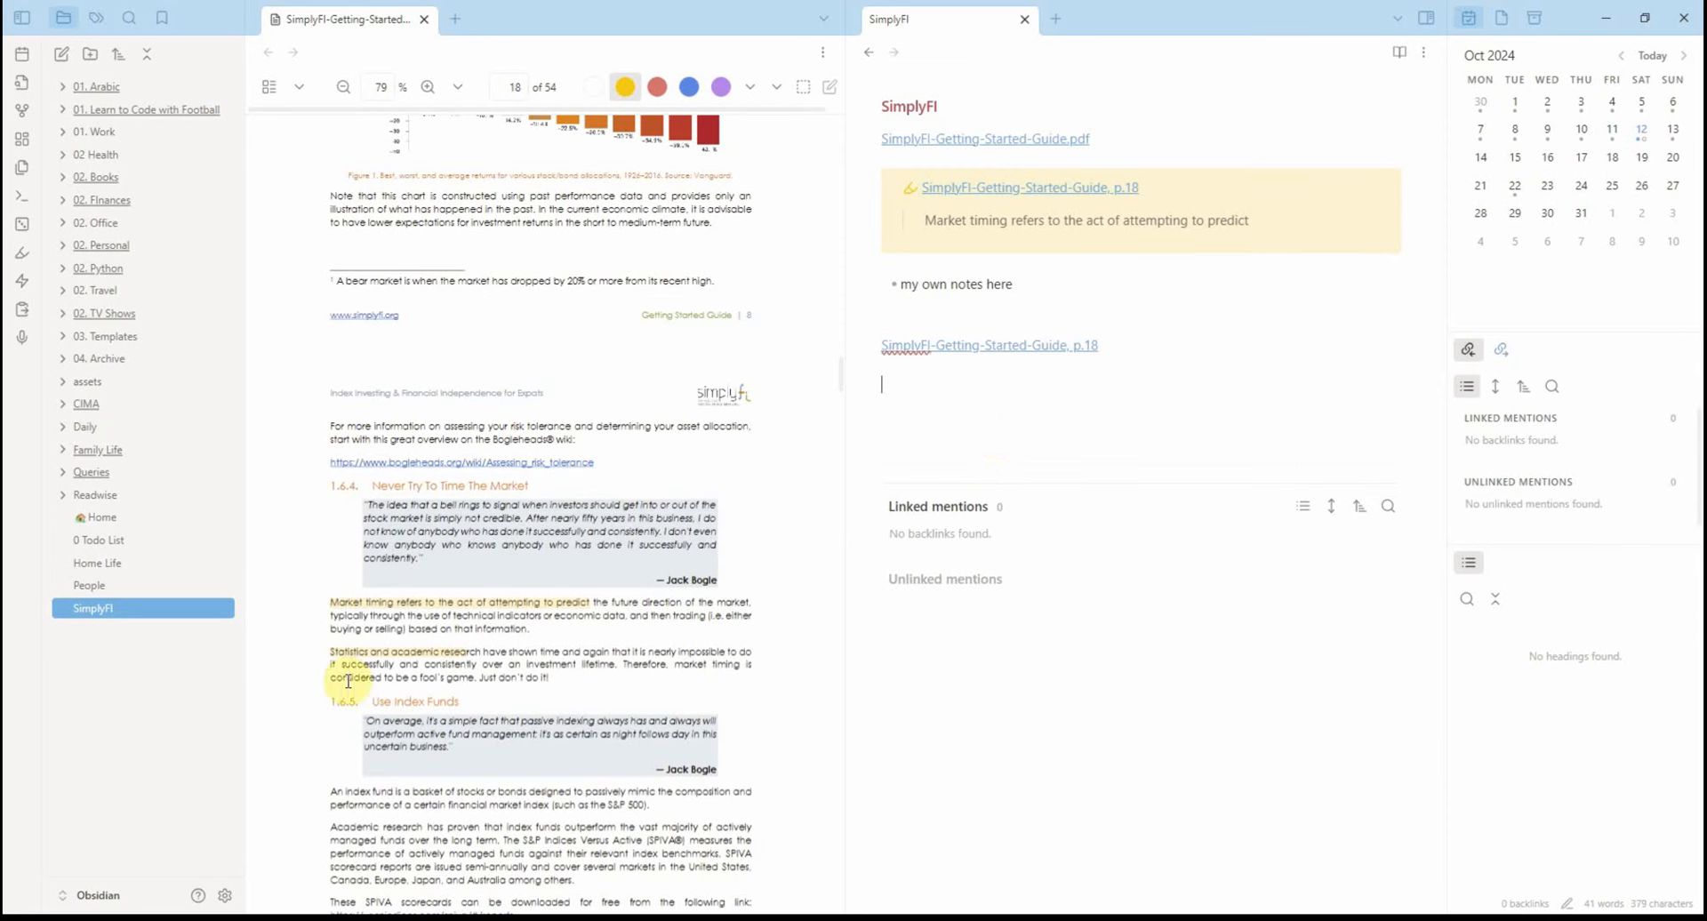
Step: Set the copy format to Callout, highlight "An index fund is a basket of stocks" in yellow, and paste it below the link
{"action": "left_click", "coordinate": [751, 91]}
{"action": "left_click", "coordinate": [750, 90]}
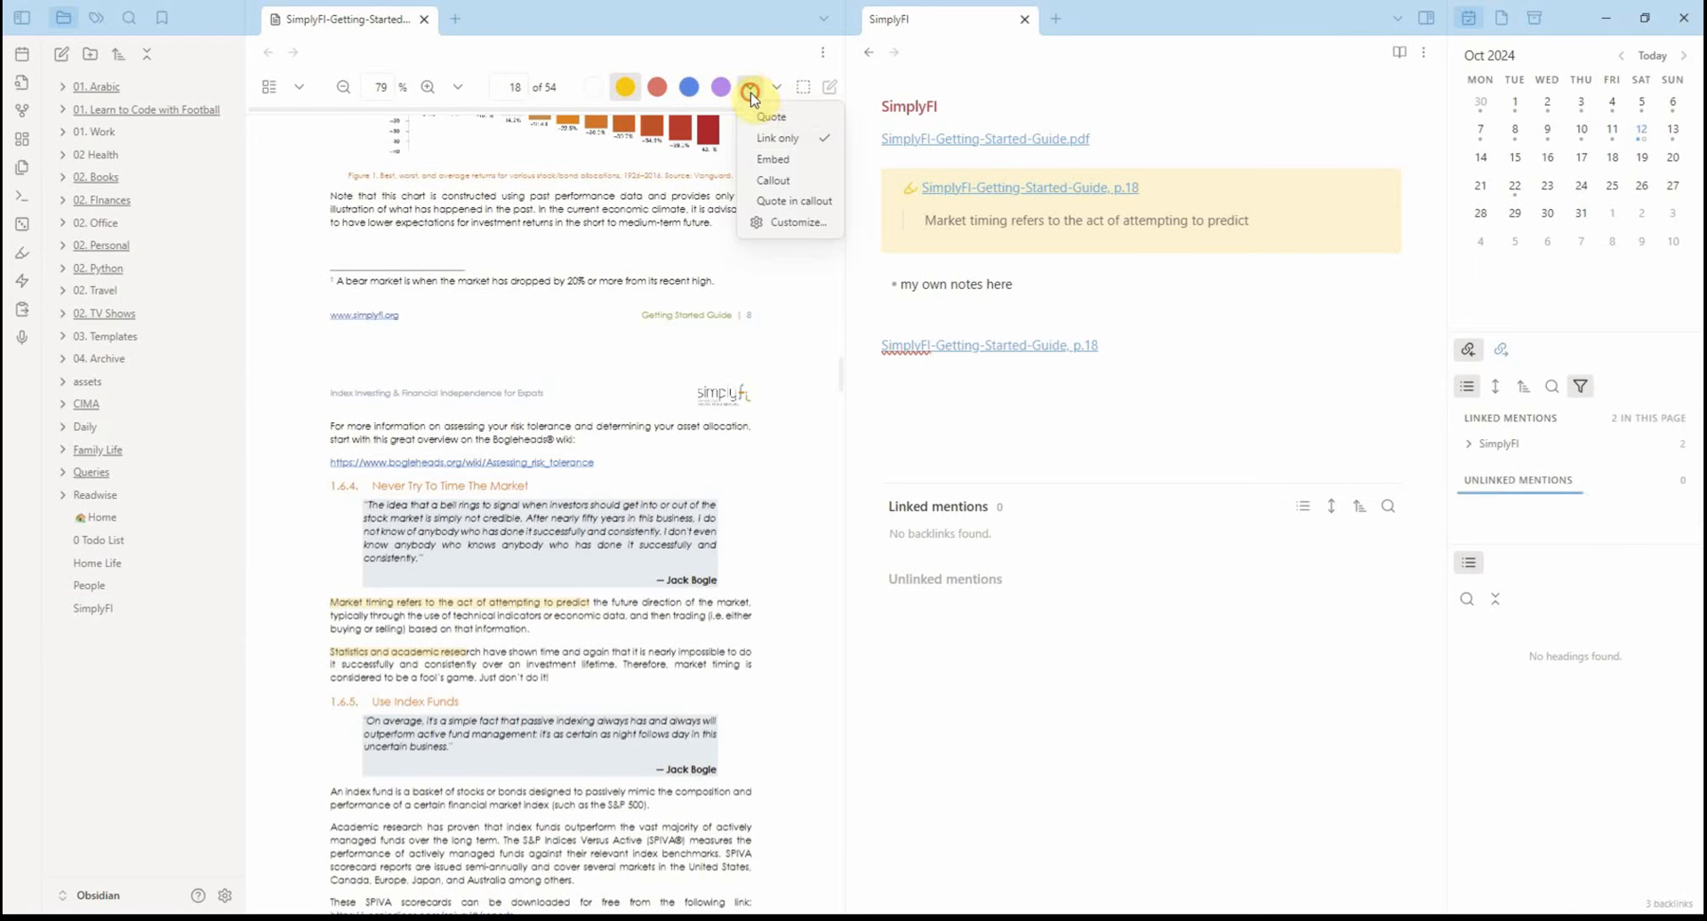
{"action": "left_click", "coordinate": [774, 188]}
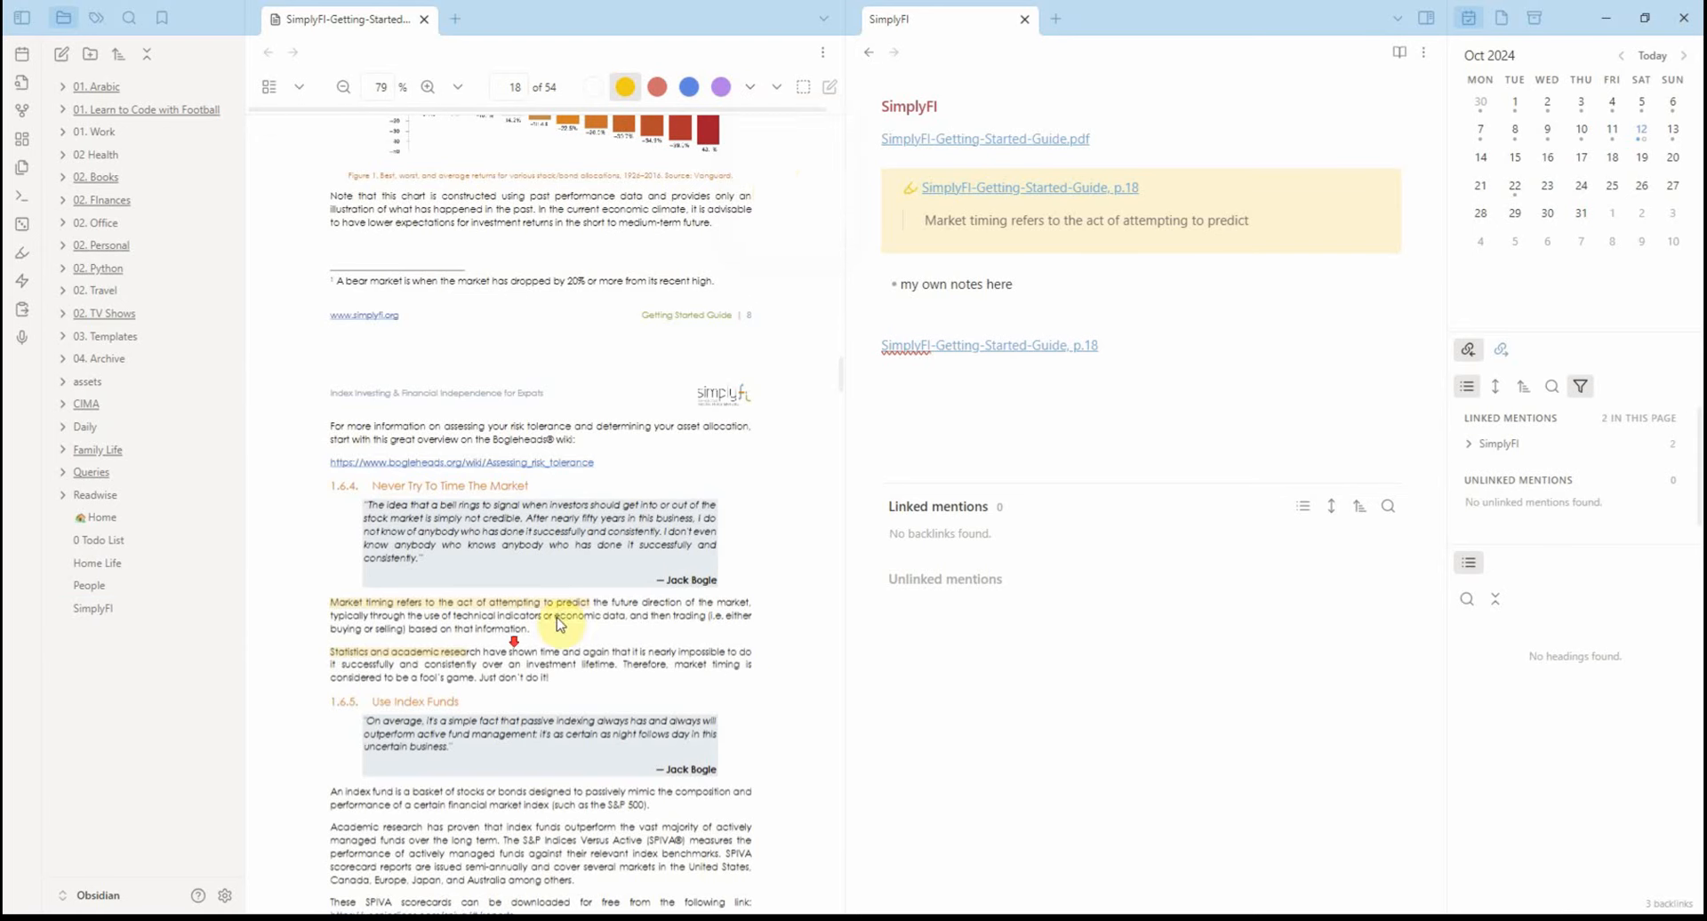
{"action": "scroll", "coordinate": [400, 601], "scroll_direction": "down", "scroll_amount": 2}
{"action": "left_click_drag", "start_coordinate": [330, 615], "coordinate": [473, 615]}
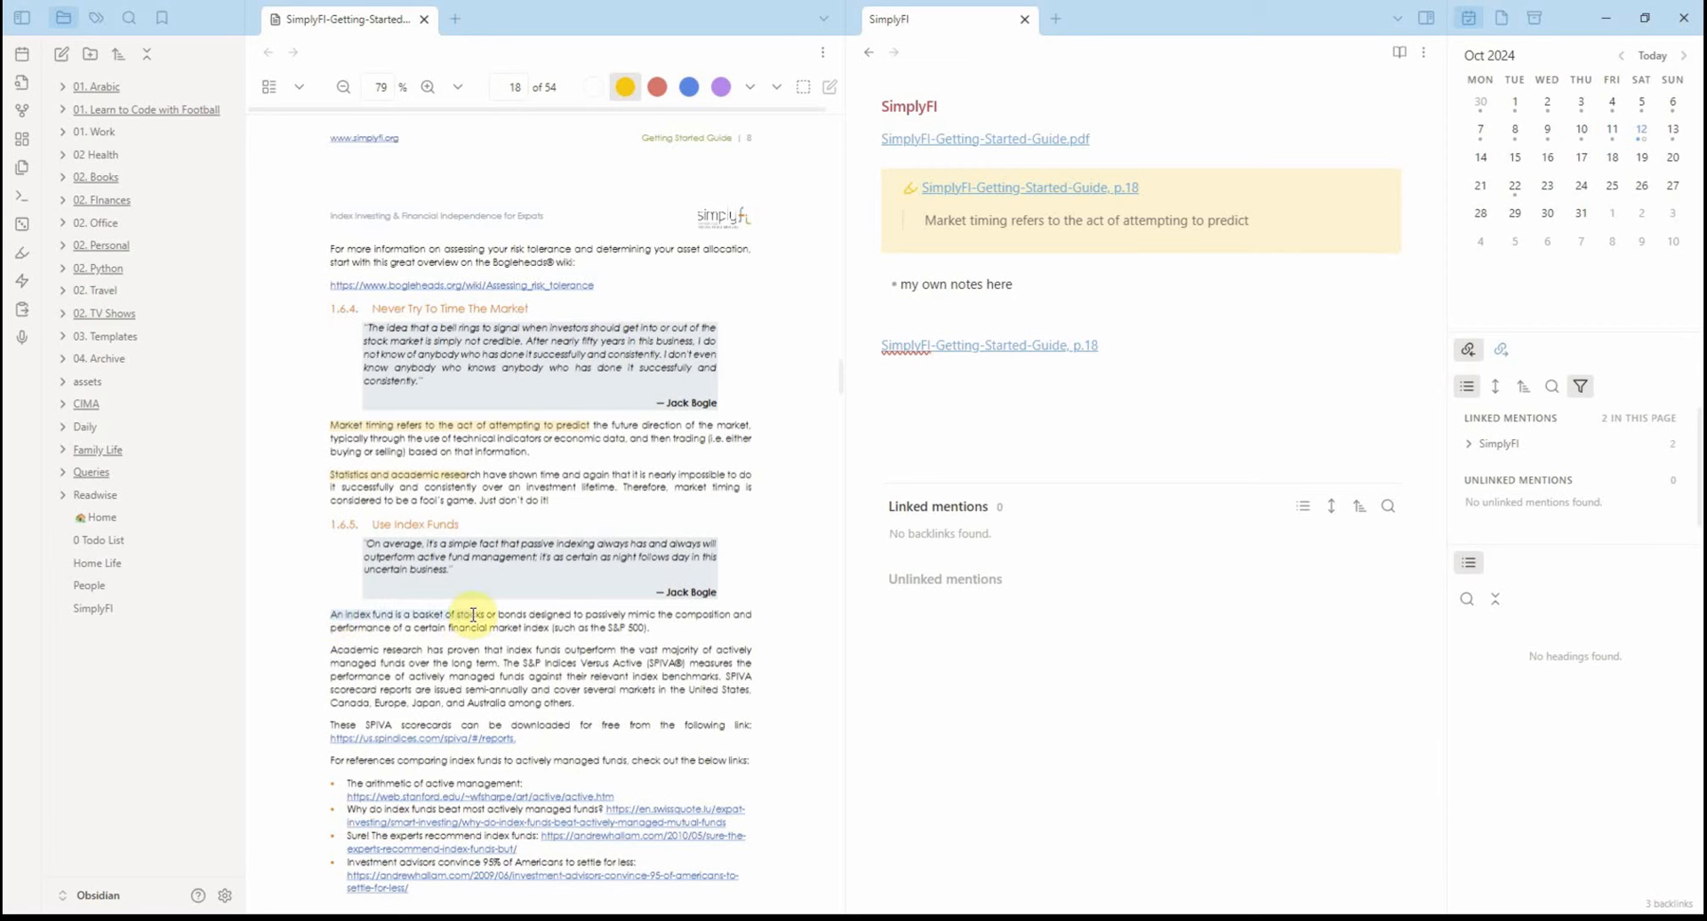
{"action": "left_click", "coordinate": [629, 92]}
{"action": "left_click", "coordinate": [917, 405]}
{"action": "type", "text": "SimplyFI-Getting-Started-Guide, p.18 An index fund is a basket of stocks"}
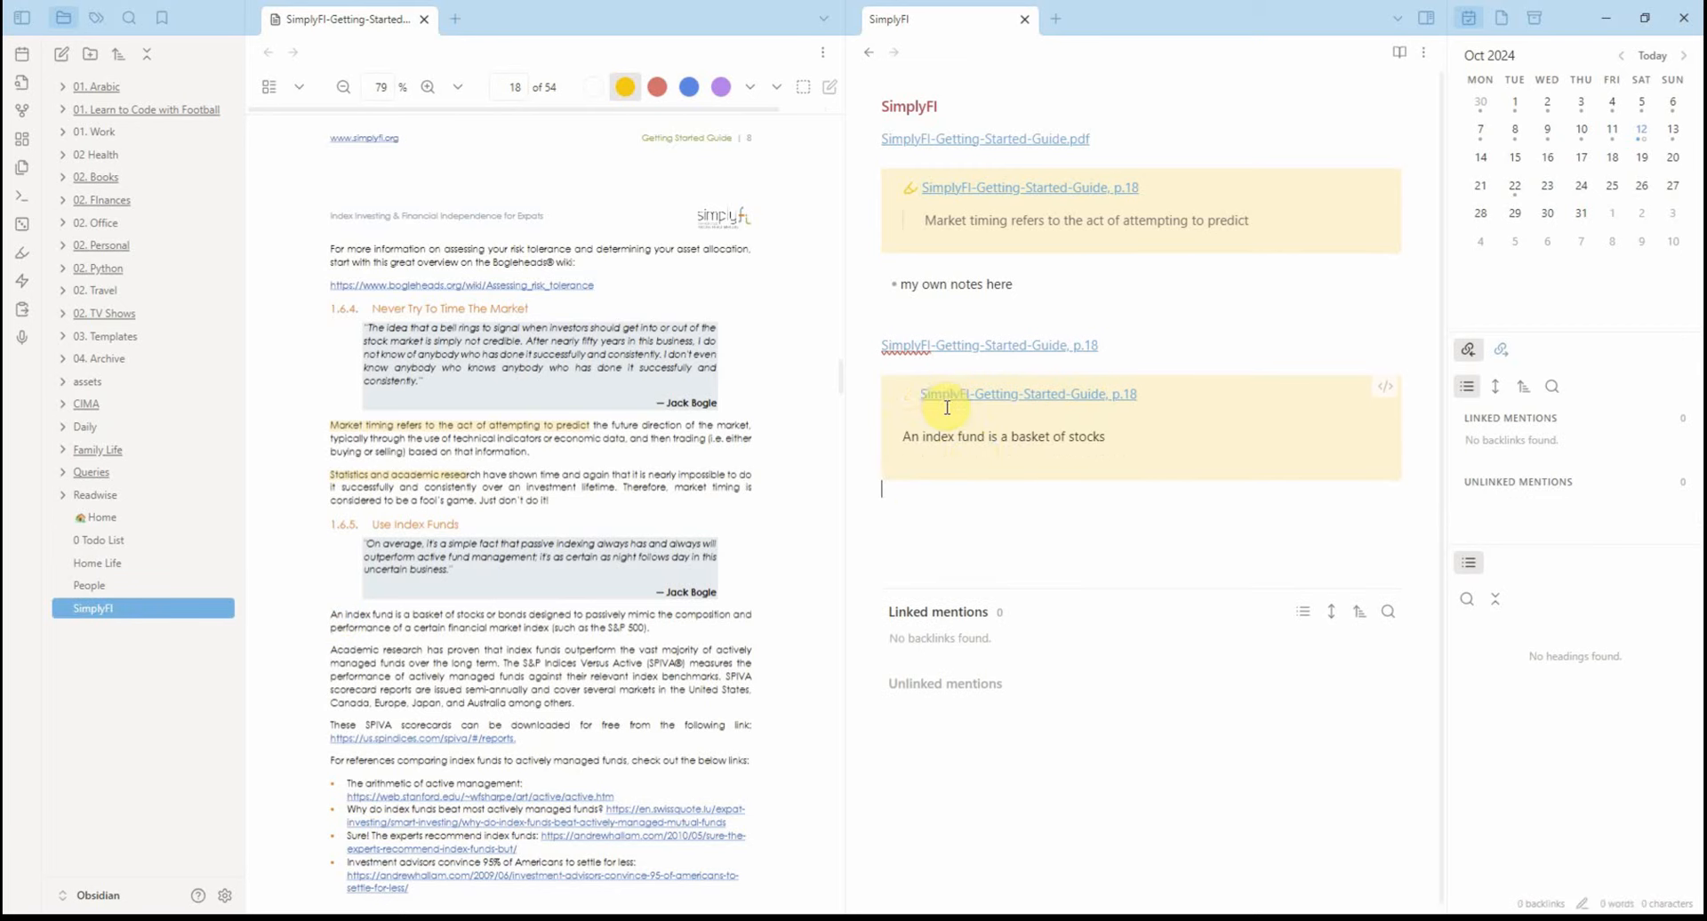
{"action": "key", "text": "Return"}
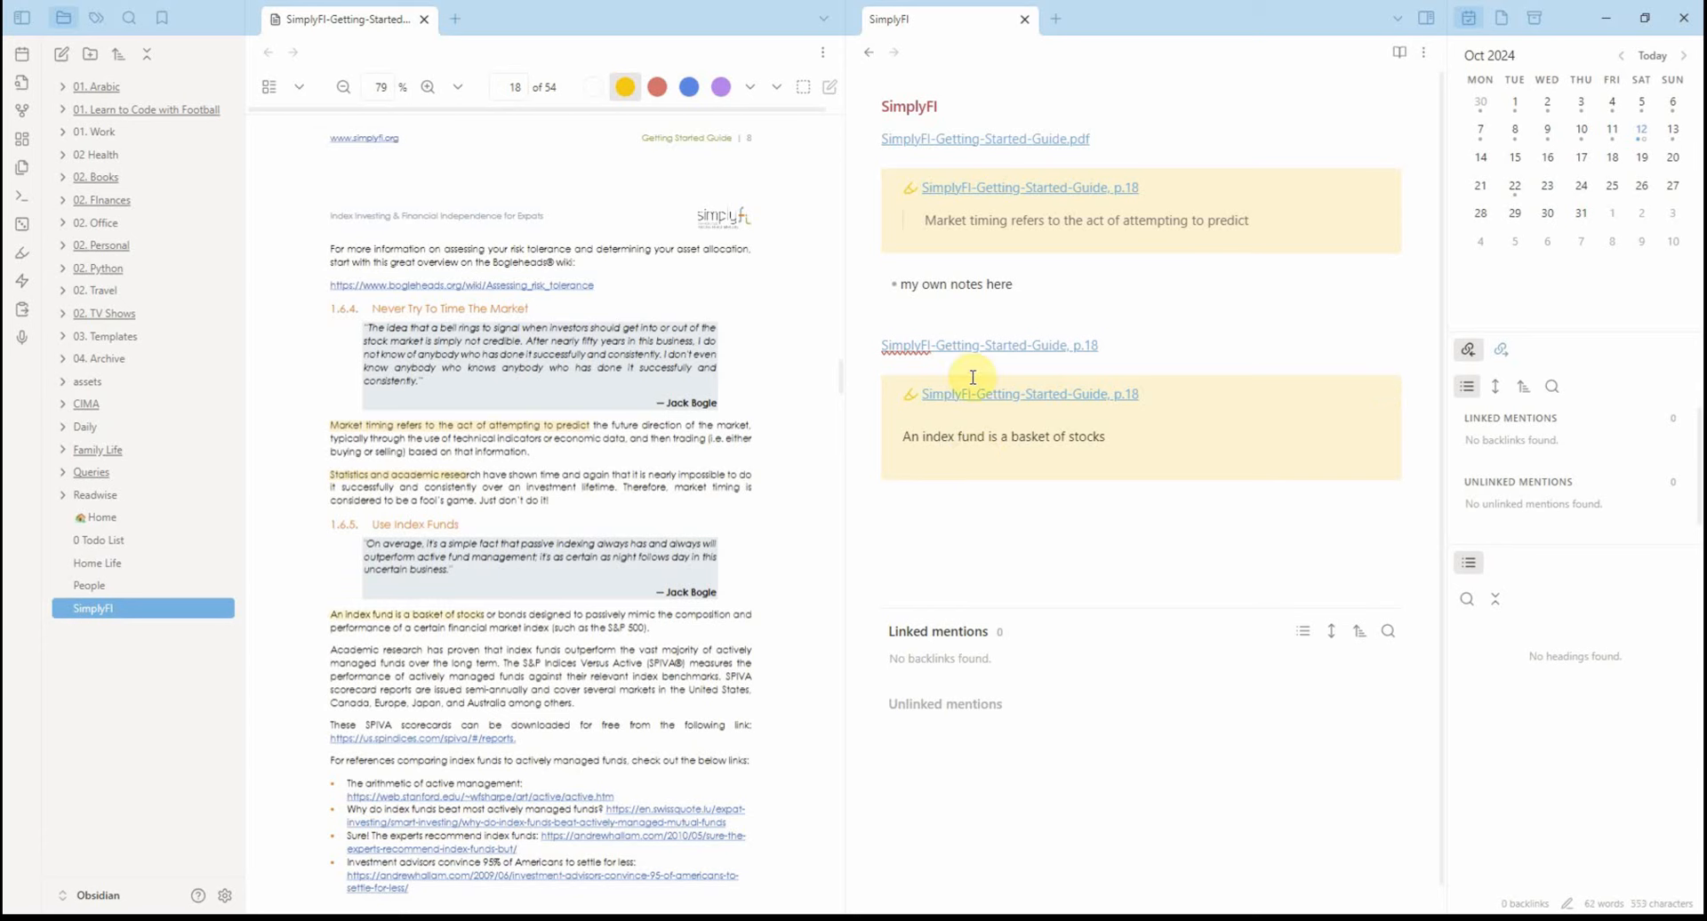
Step: Set the copy format to Quote in callout and check the Markdown source of the "Market timing" callout in the note
{"action": "left_click", "coordinate": [749, 86]}
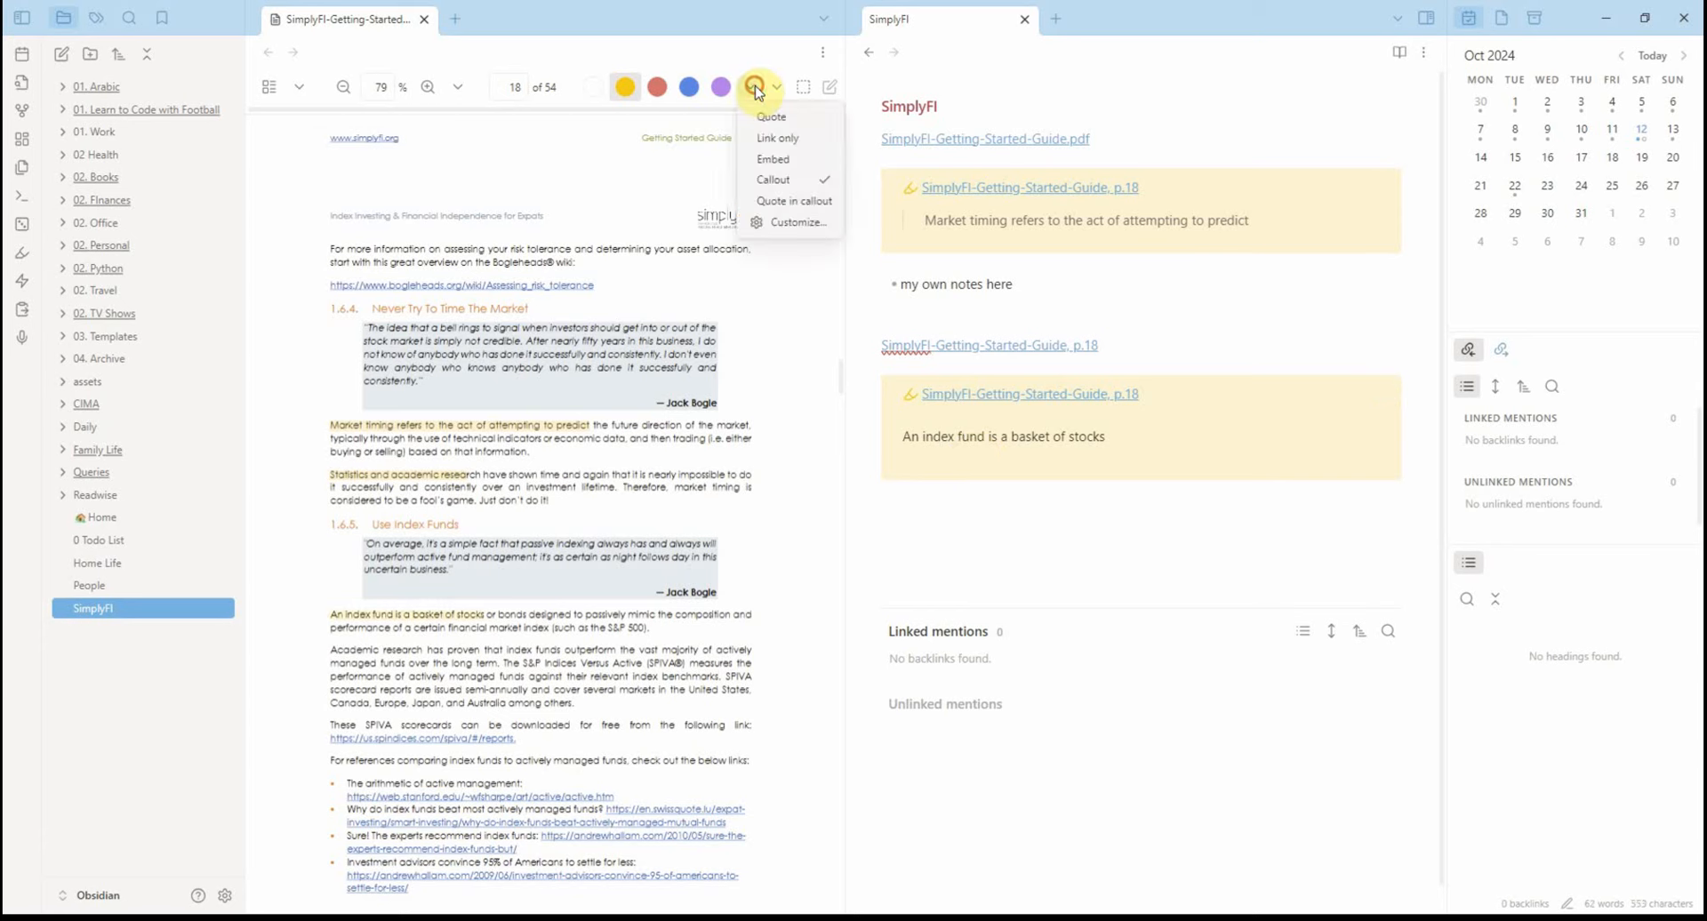
{"action": "left_click", "coordinate": [775, 201]}
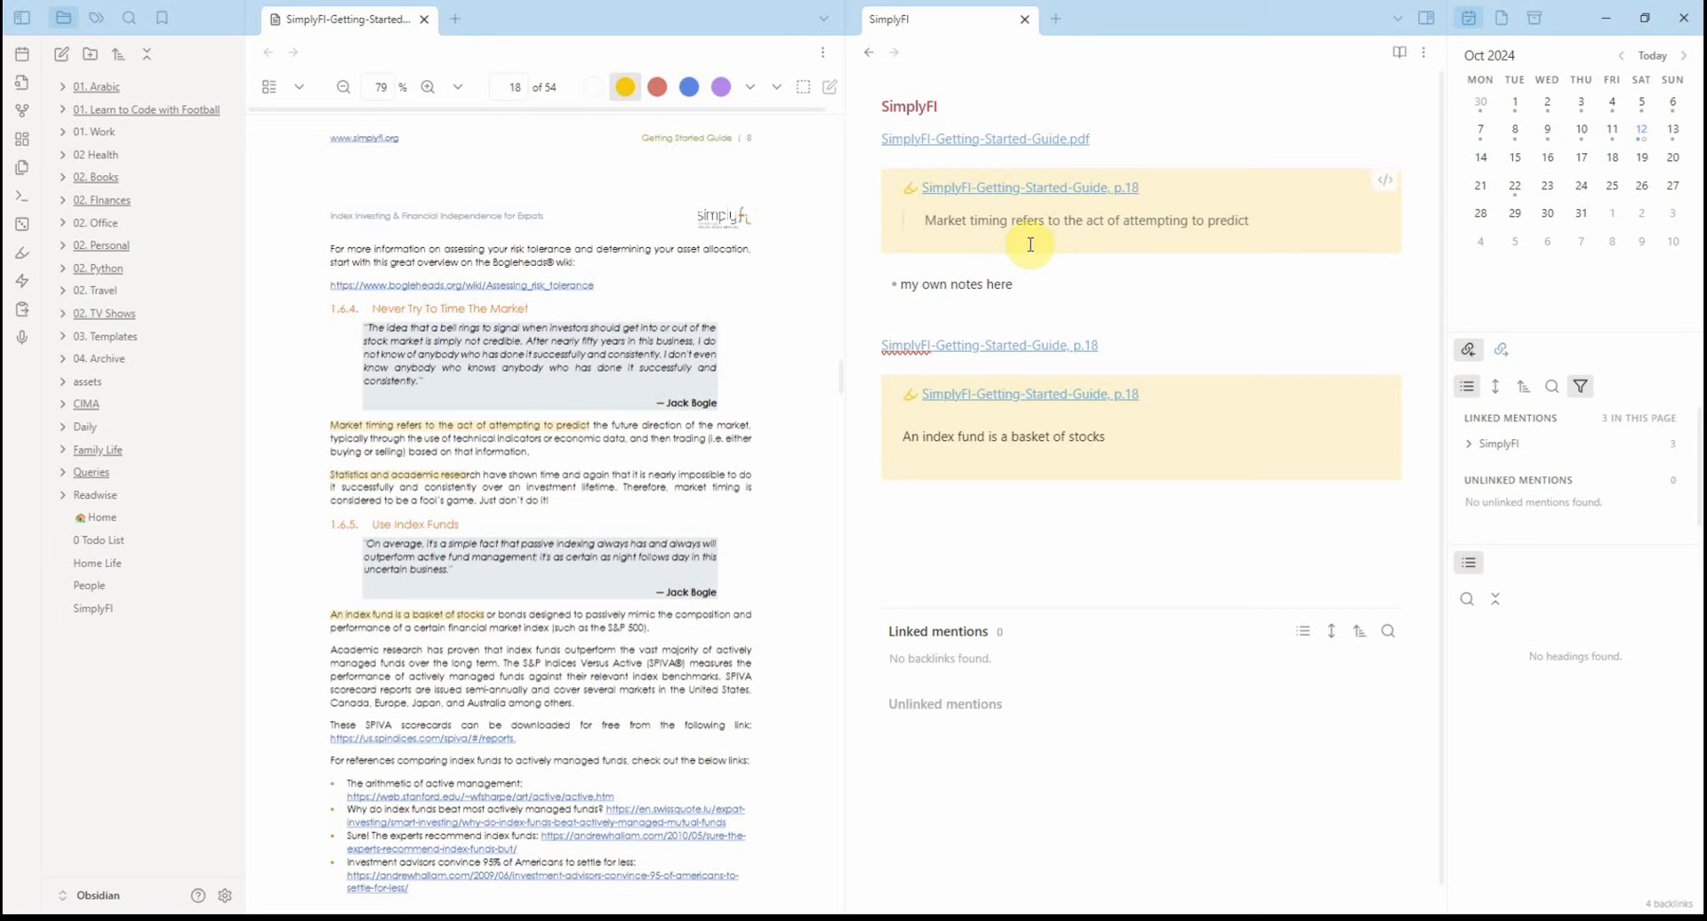
{"action": "left_click", "coordinate": [1302, 222]}
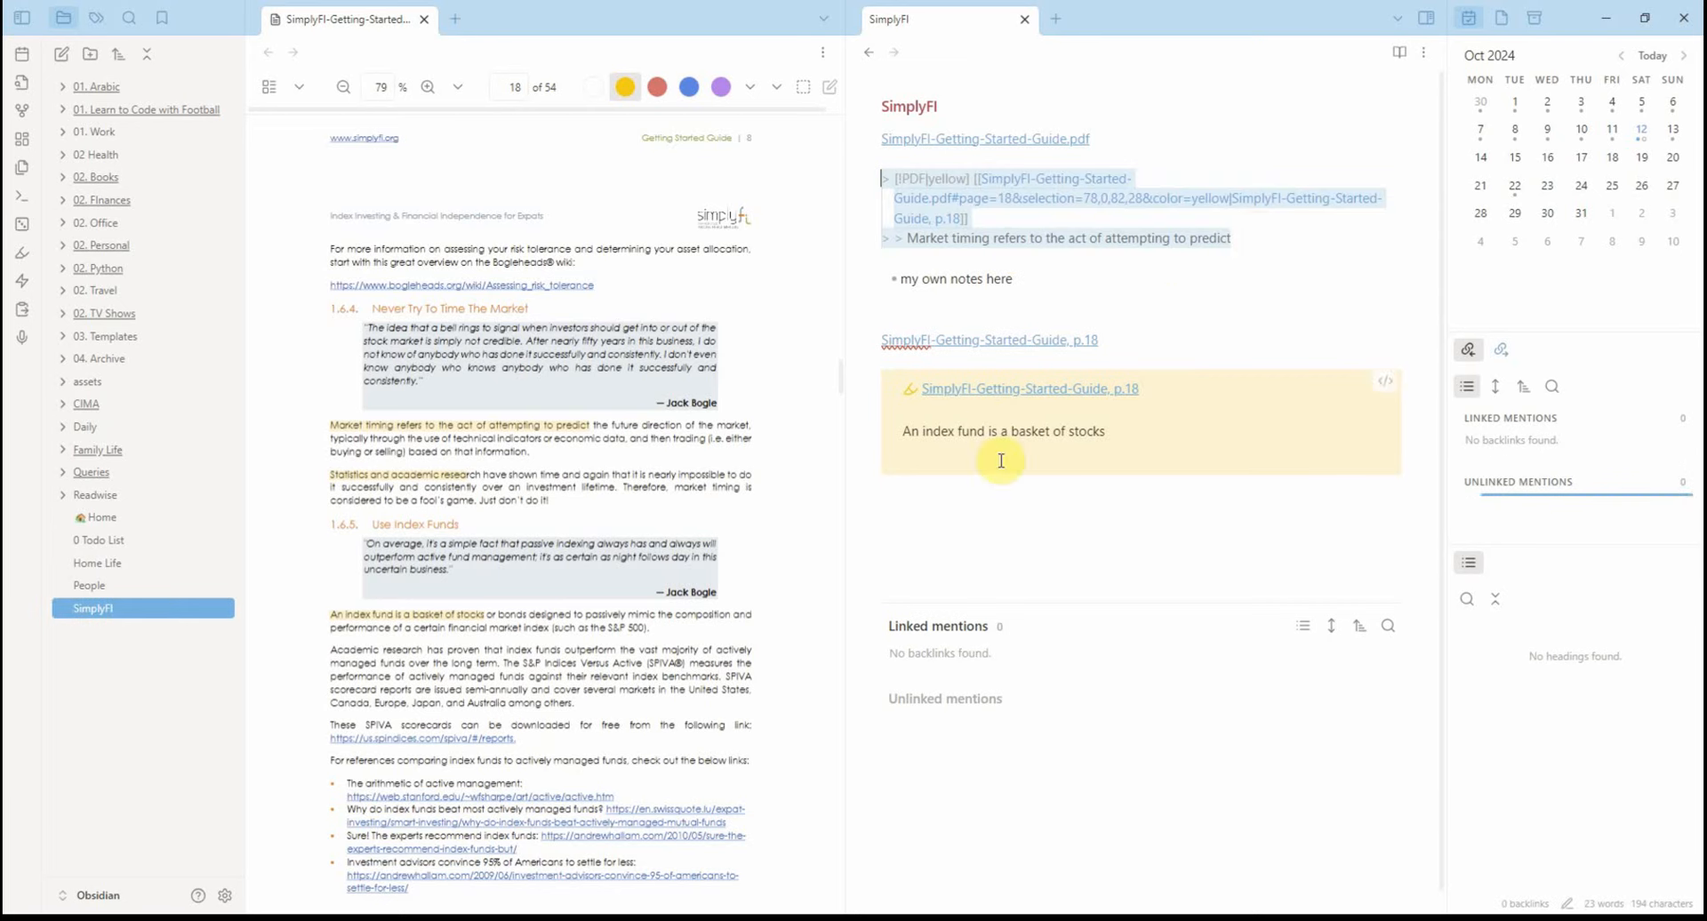
{"action": "left_click", "coordinate": [1099, 535]}
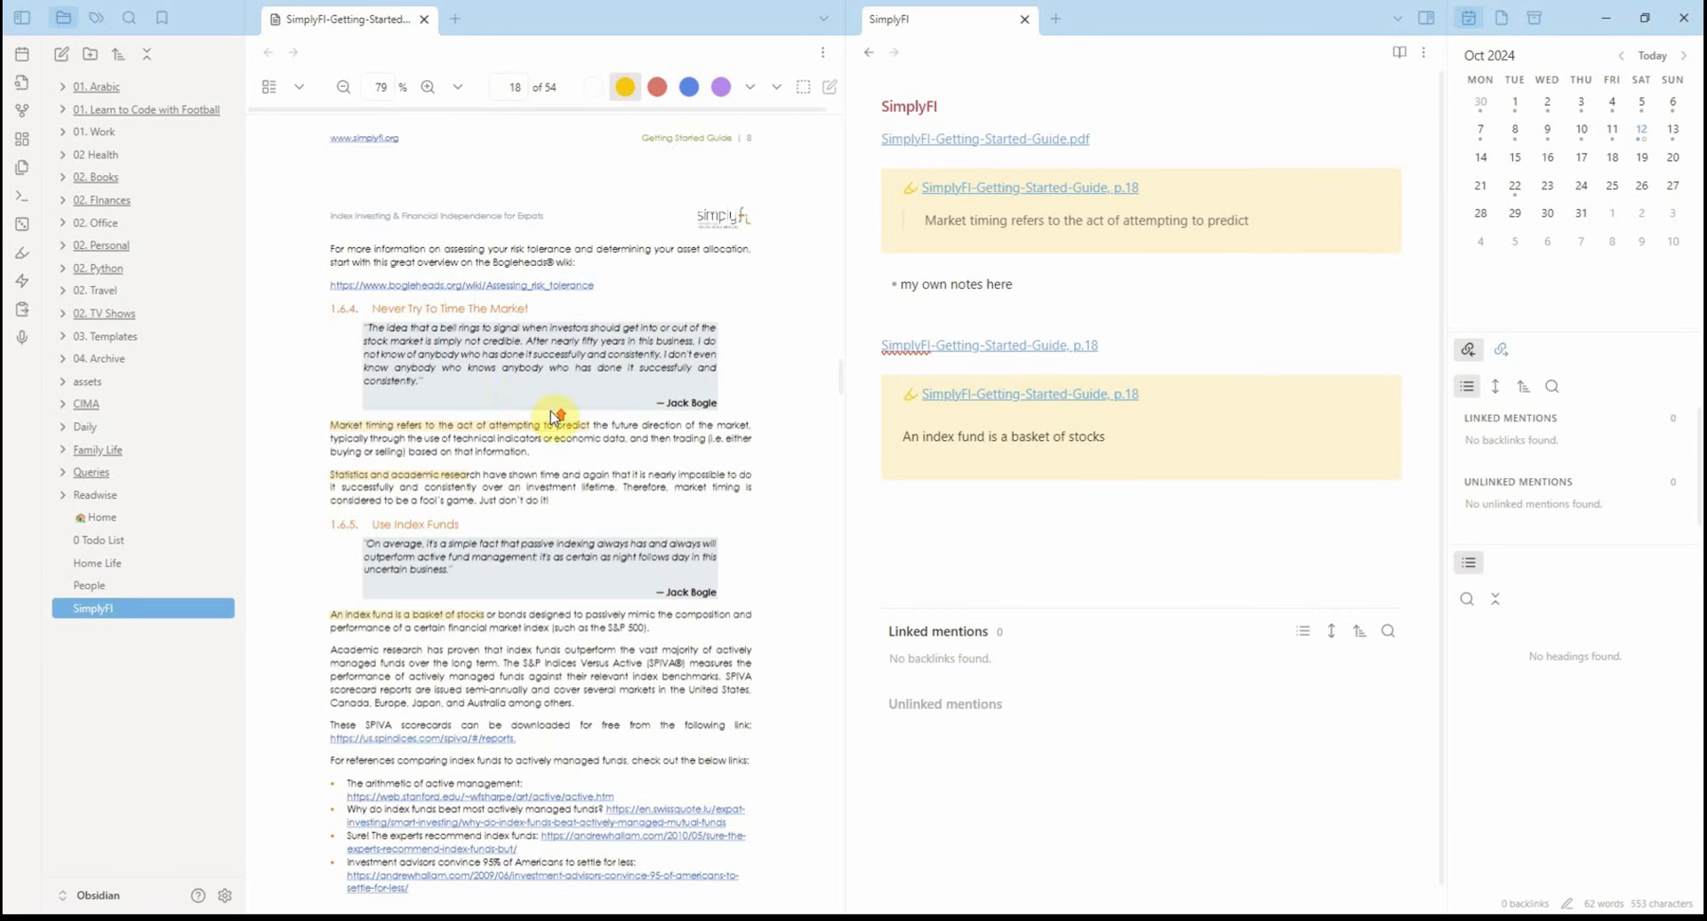
Step: Copy an embed link to a rectangular selection around the Figure 1 returns chart on page 17 and paste it below the "An index fund" callout
{"action": "scroll", "coordinate": [565, 489], "scroll_direction": "up", "scroll_amount": 4}
{"action": "scroll", "coordinate": [566, 489], "scroll_direction": "up", "scroll_amount": 2}
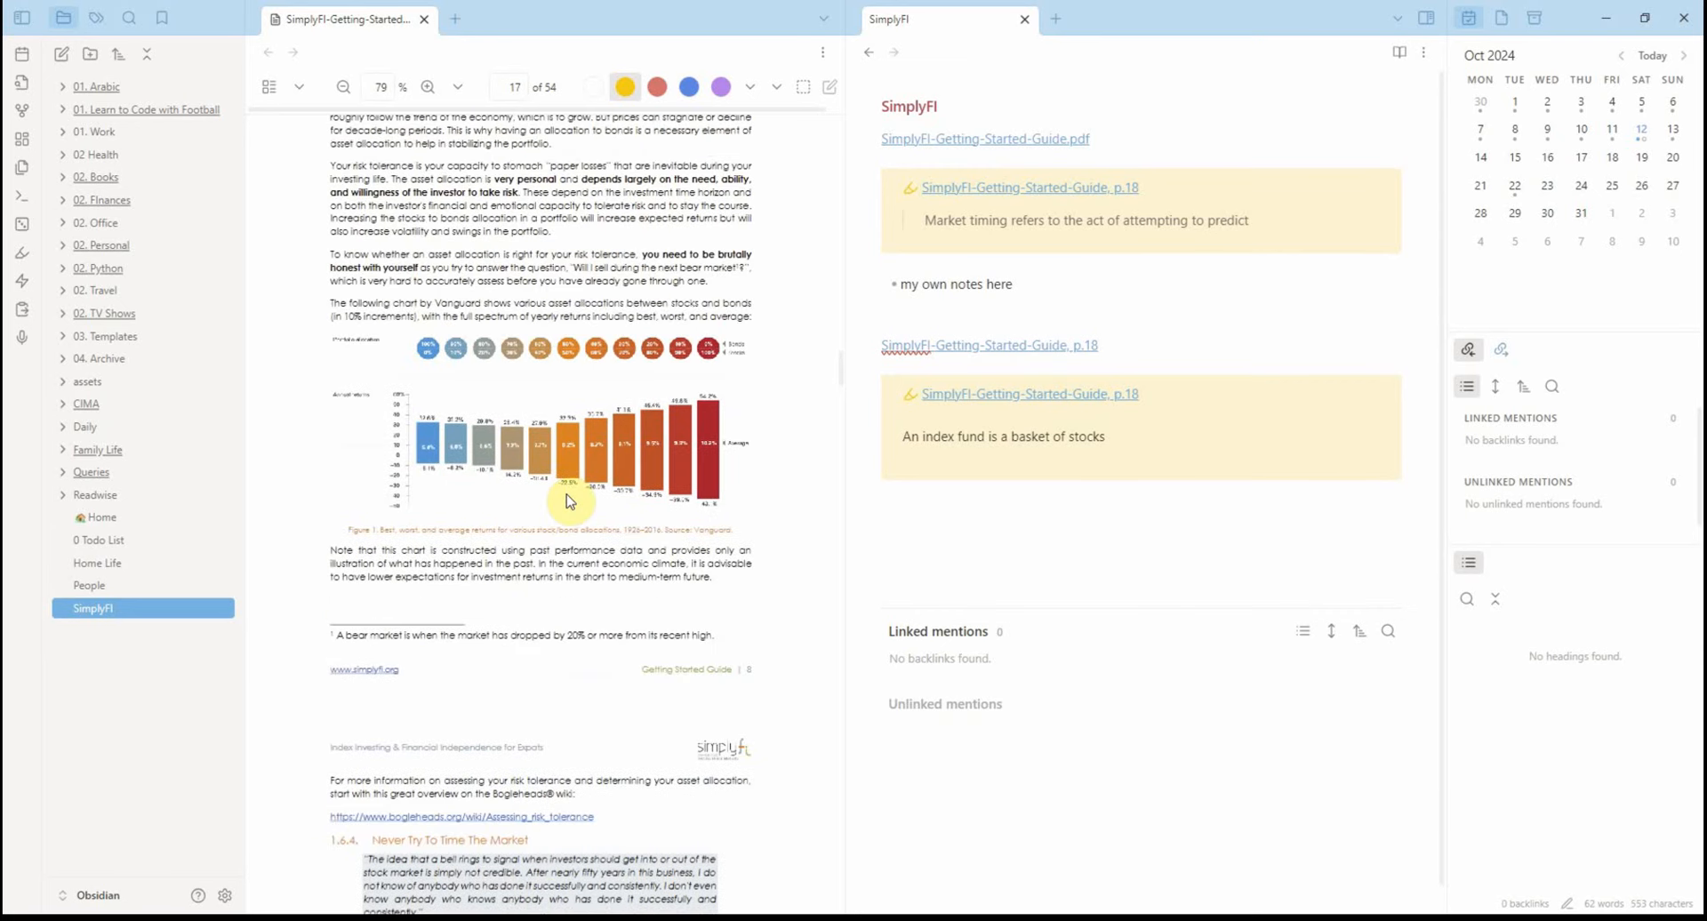
{"action": "left_click", "coordinate": [804, 87]}
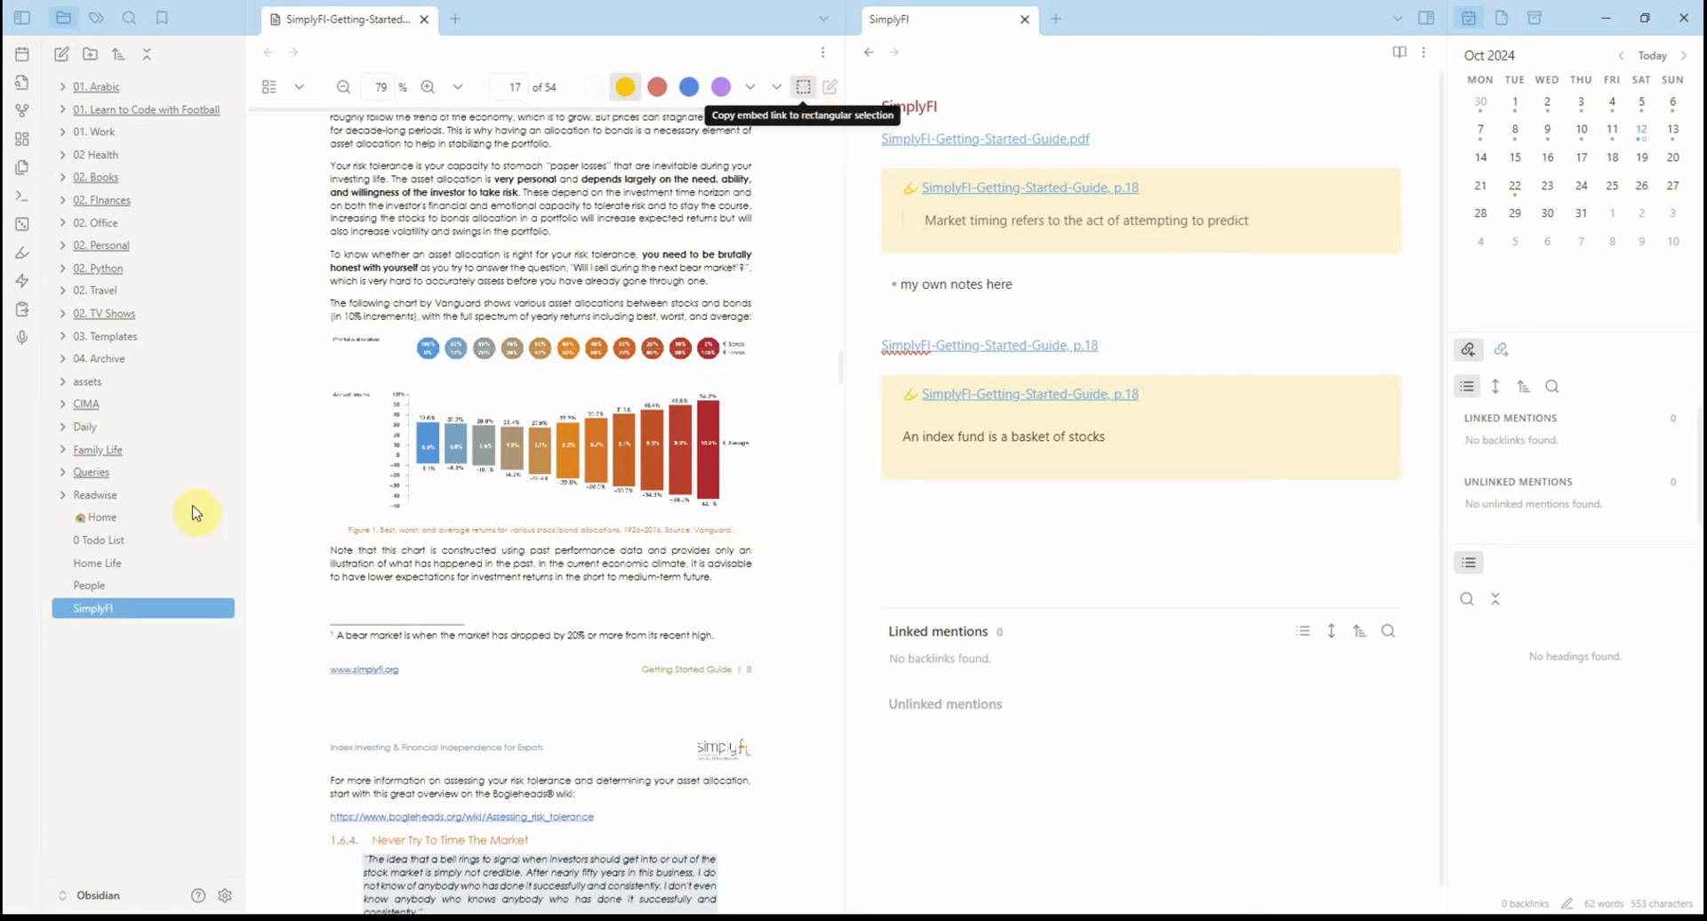
{"action": "left_click_drag", "start_coordinate": [326, 334], "coordinate": [764, 544]}
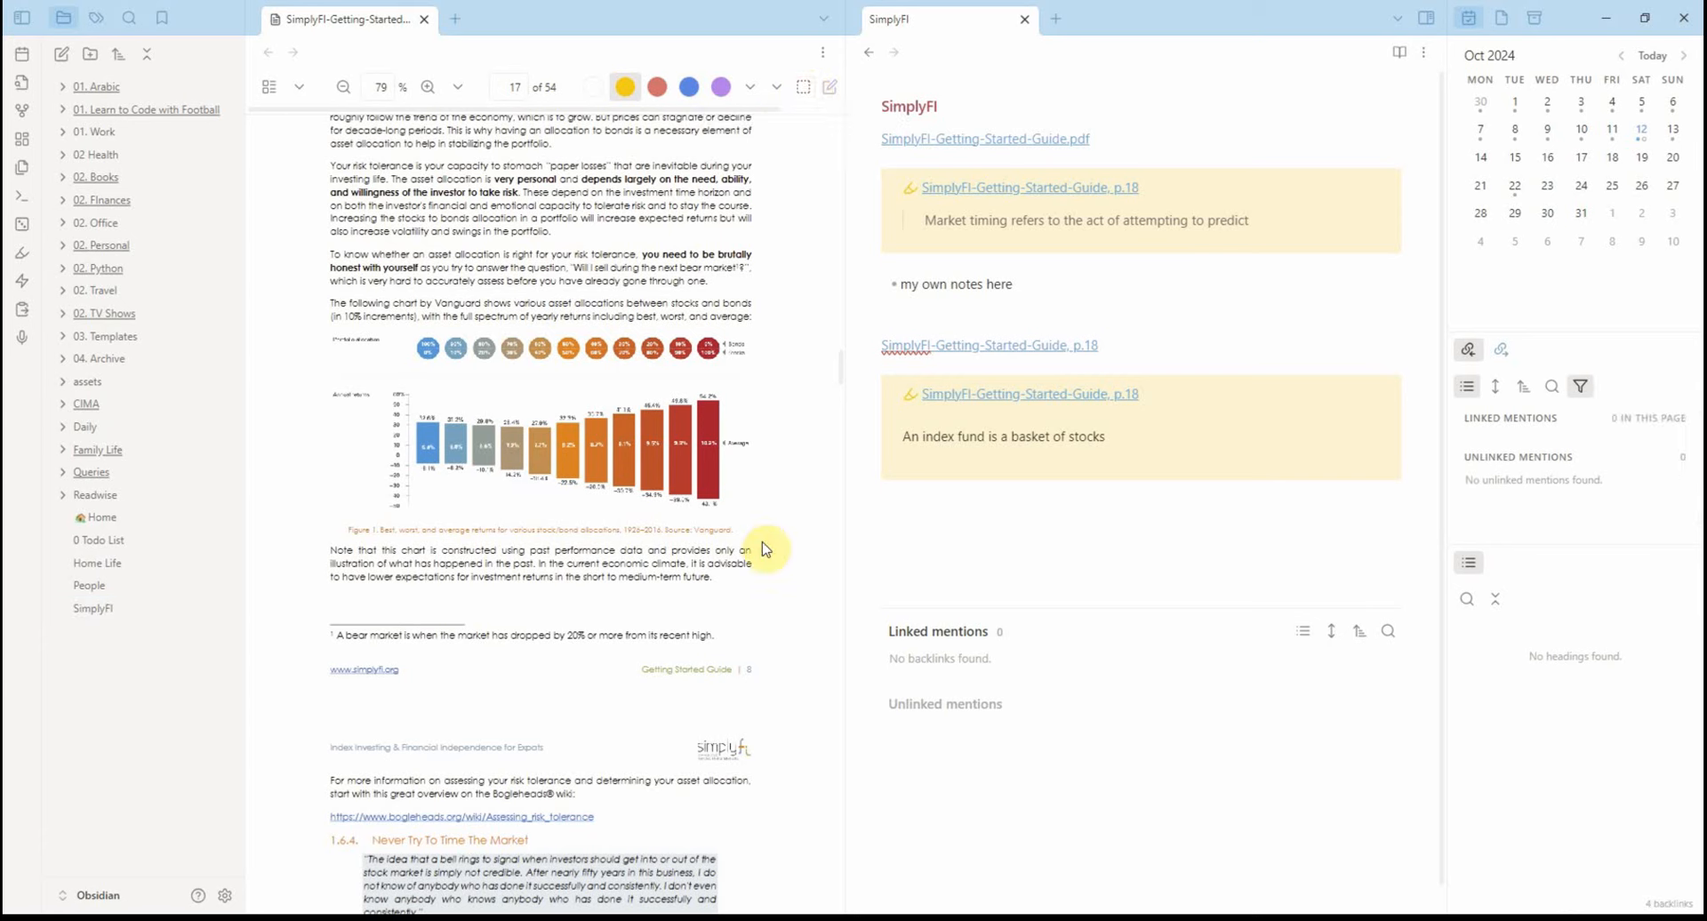
{"action": "left_click", "coordinate": [974, 531]}
{"action": "type", "text": "![[SimplyFI-Getting-Started-Guide.pdf#page=17&rect=66,178,535,401&color=yellow|SimplyFI-Getting-Started-Guide, p.17]]"}
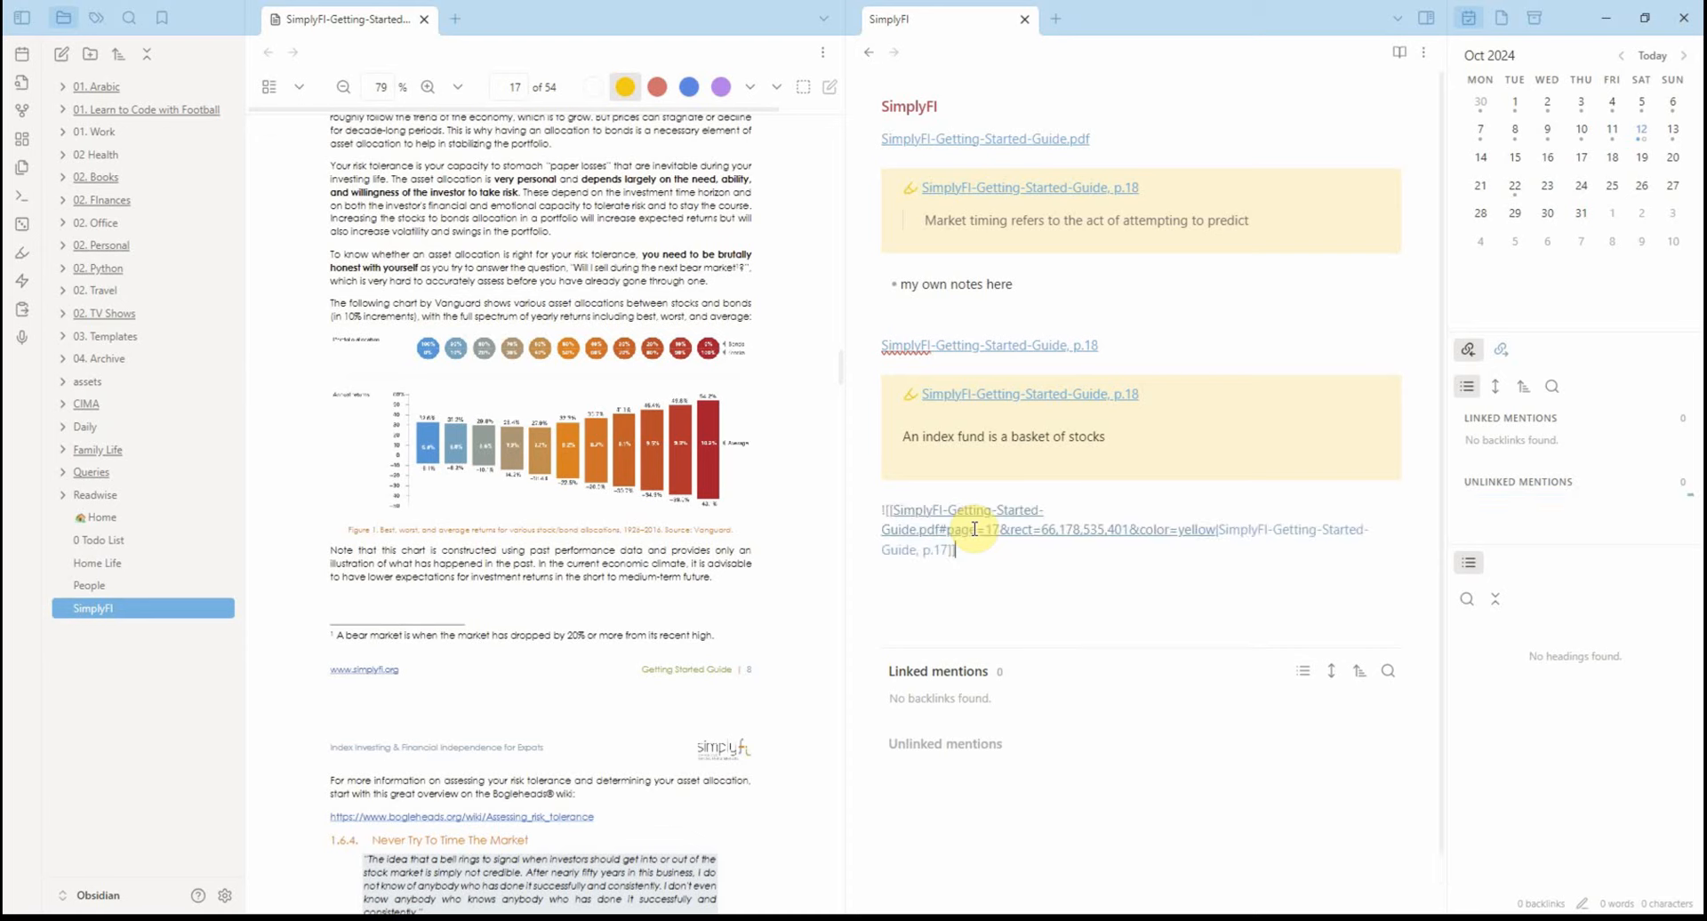
{"action": "key", "text": "Return"}
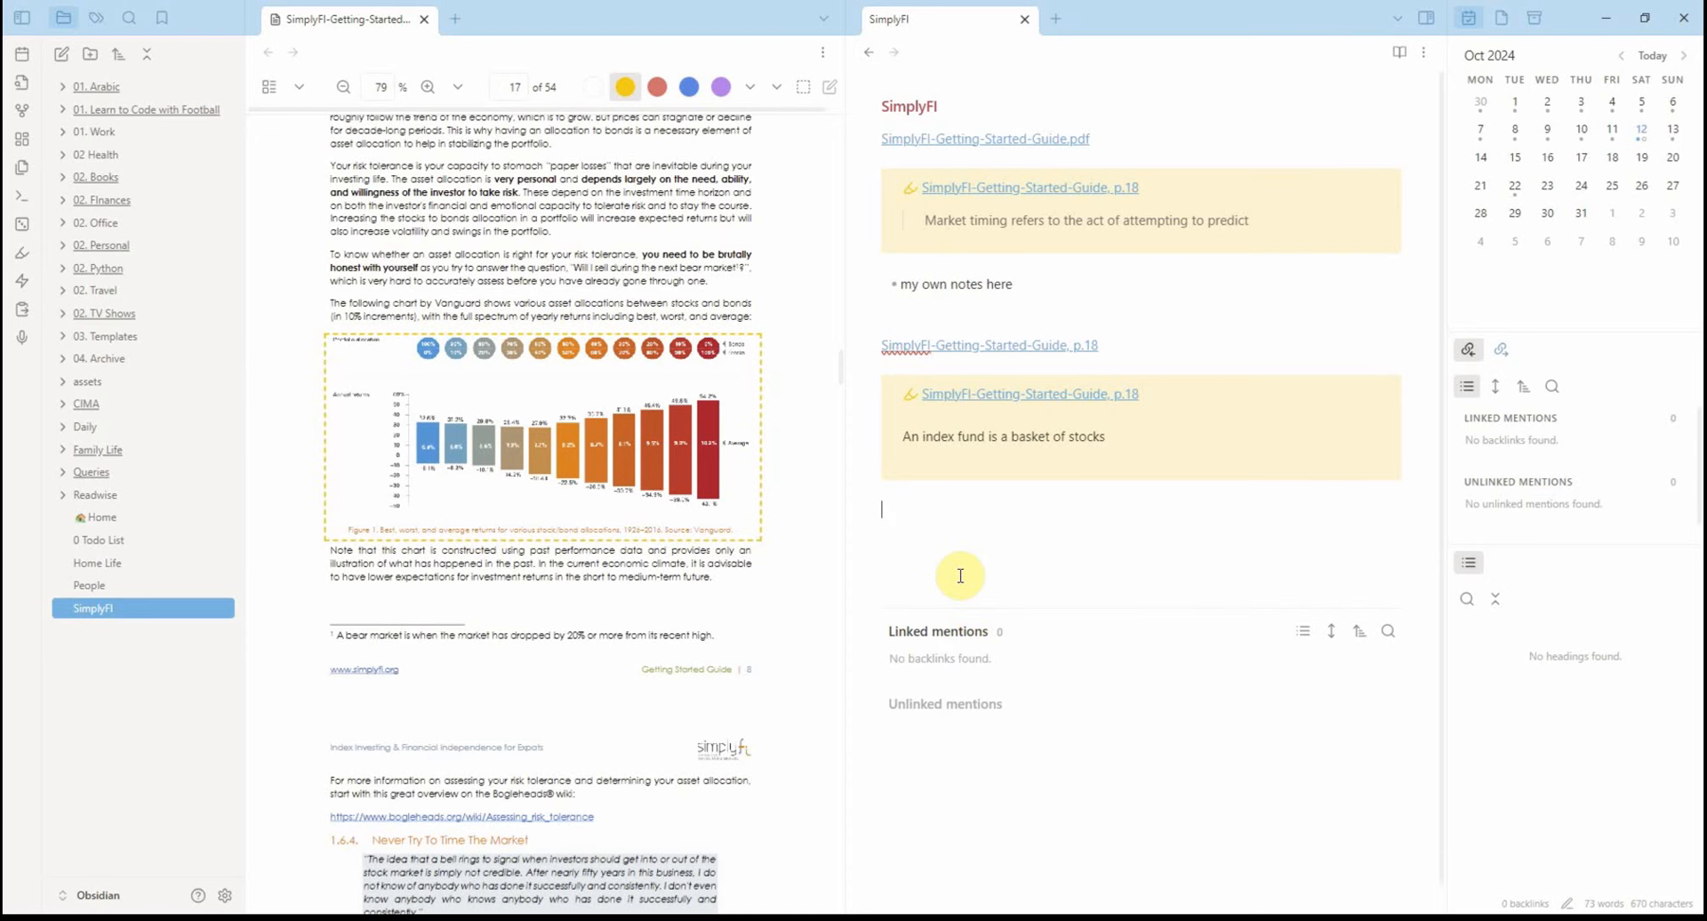
{"action": "key", "text": "ctrl+v"}
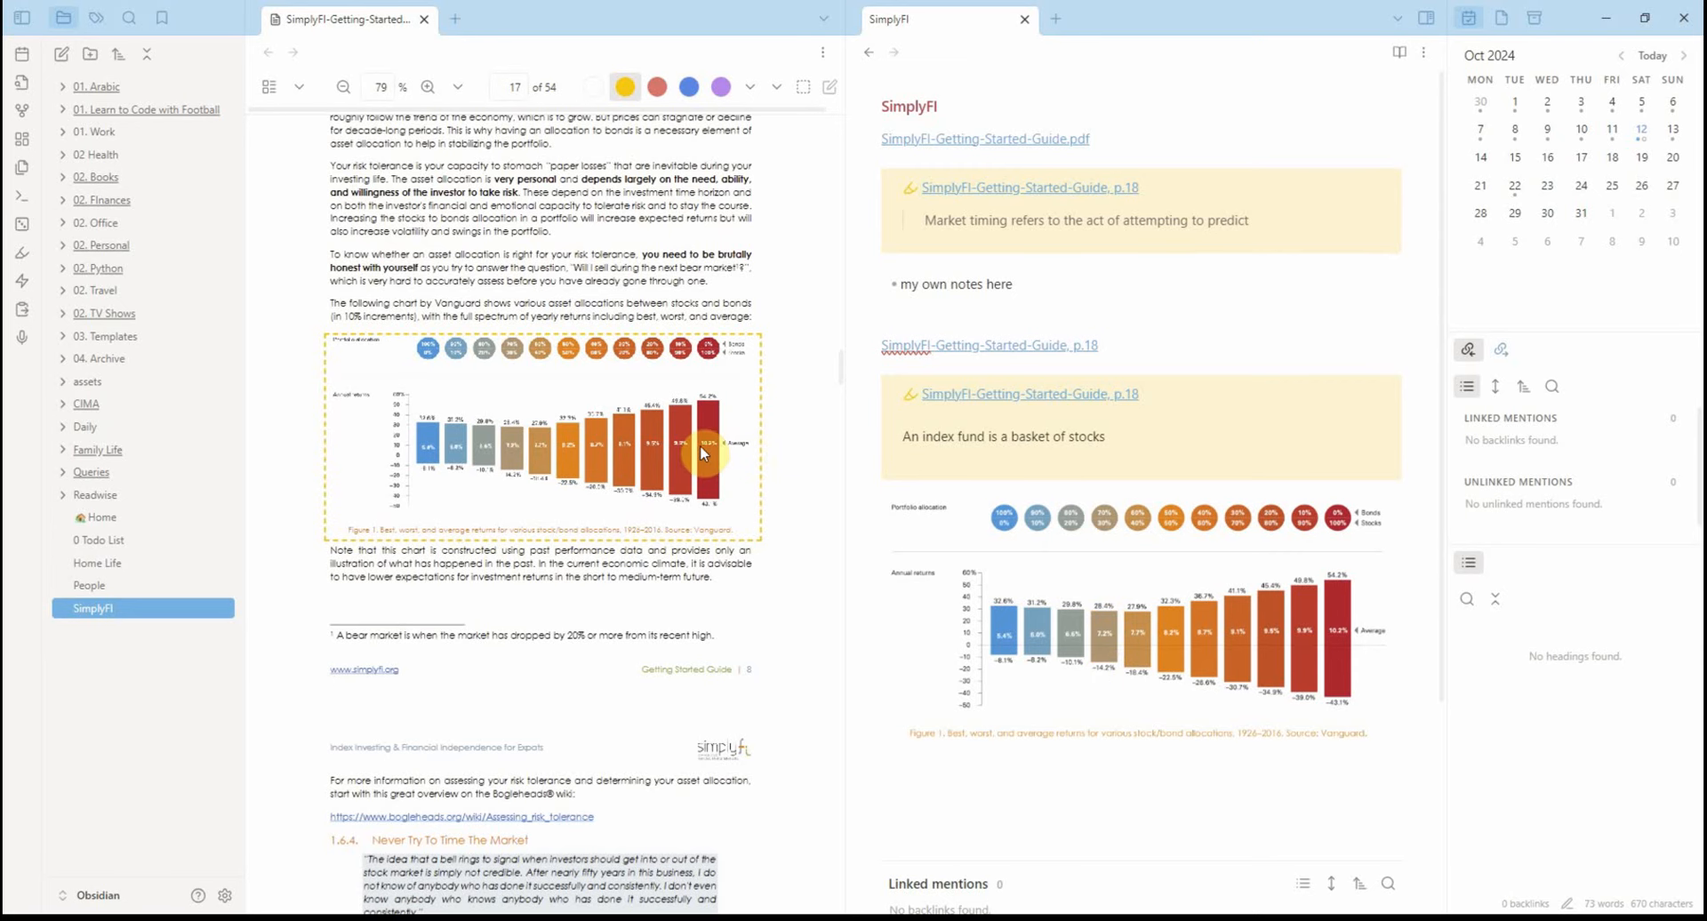
Step: Browse the PDF to the Sample Portfolios on page 37 and return to the page 18 highlight through the "Market timing" callout's link
{"action": "left_click_drag", "start_coordinate": [839, 366], "coordinate": [814, 654]}
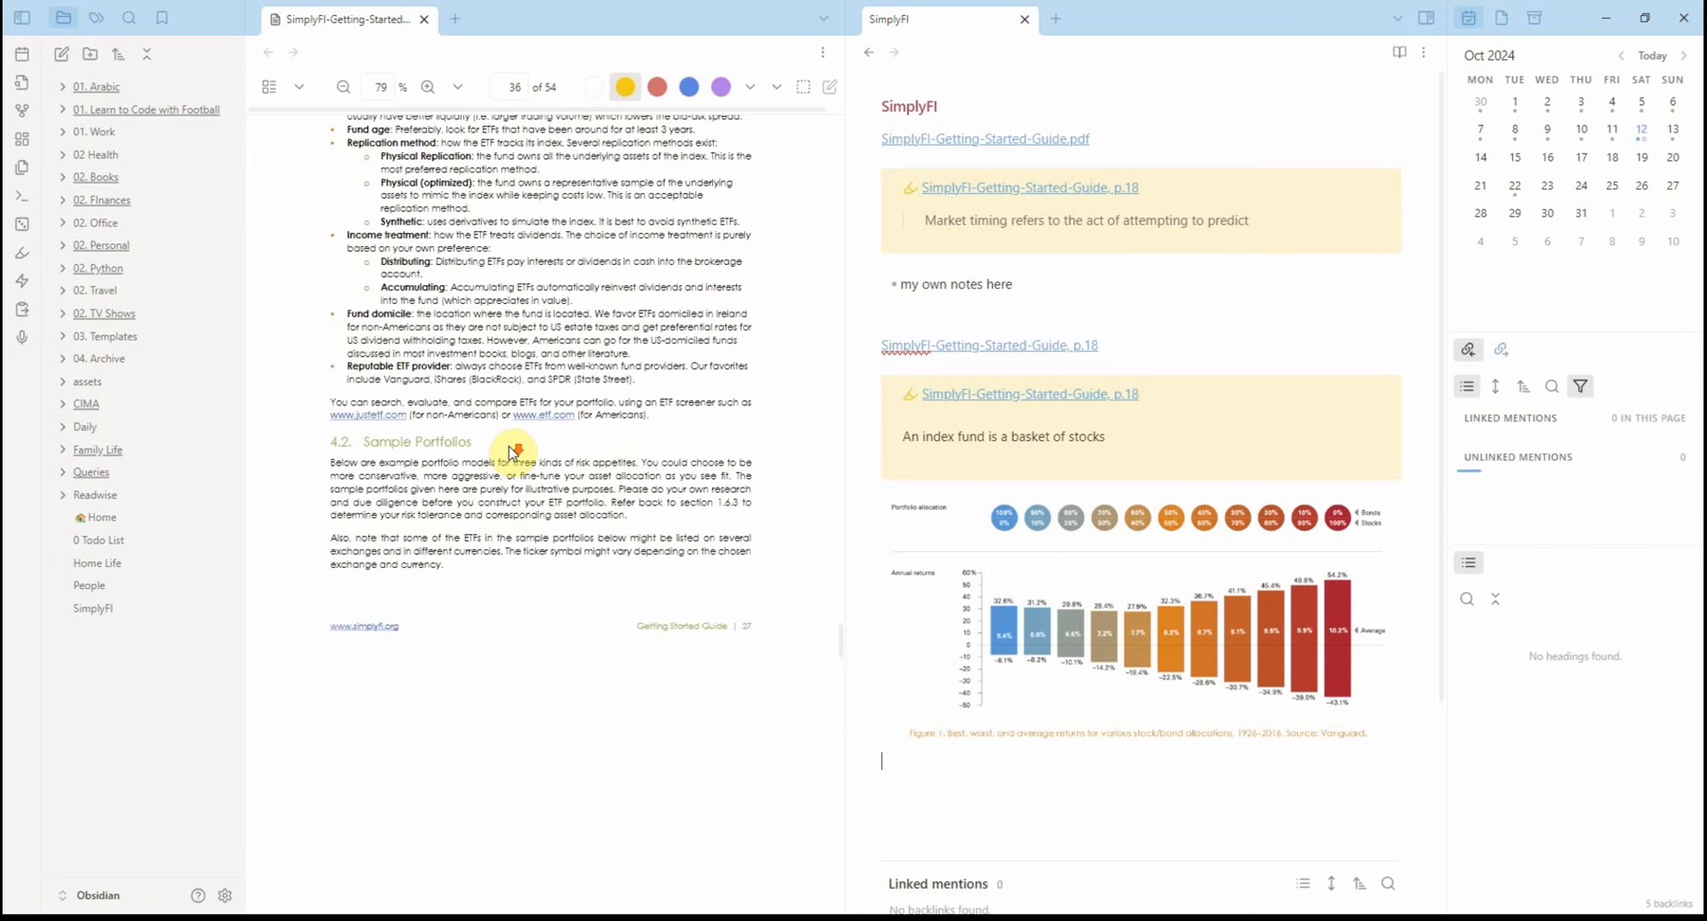
{"action": "scroll", "coordinate": [551, 449], "scroll_direction": "down", "scroll_amount": 2}
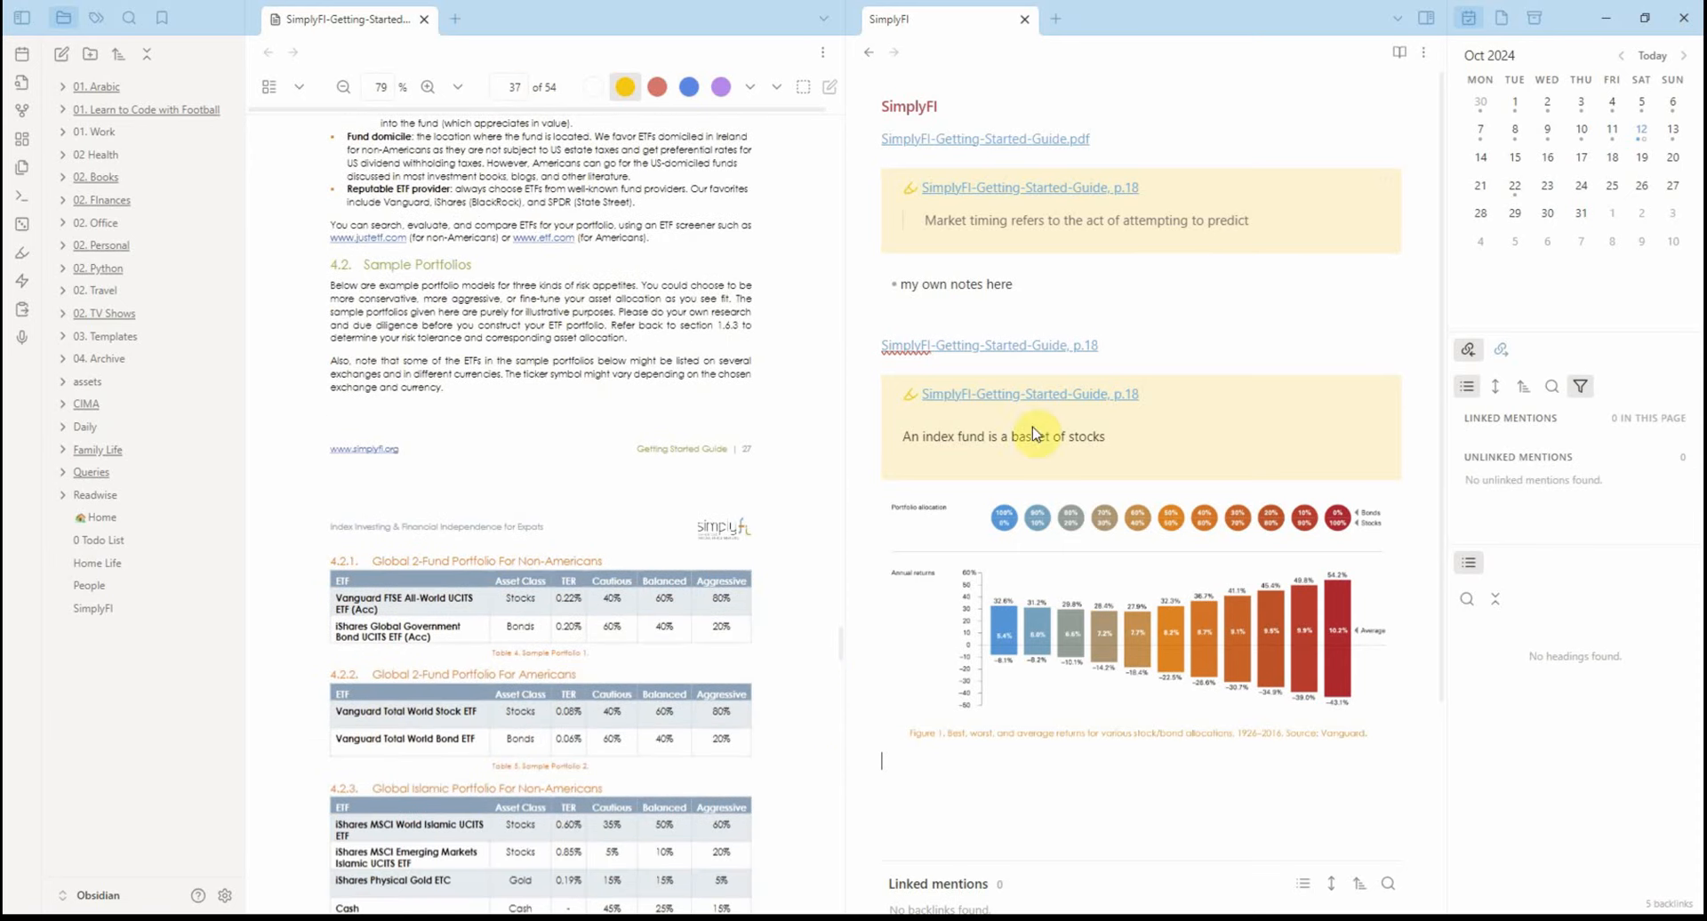
{"action": "left_click", "coordinate": [1046, 188]}
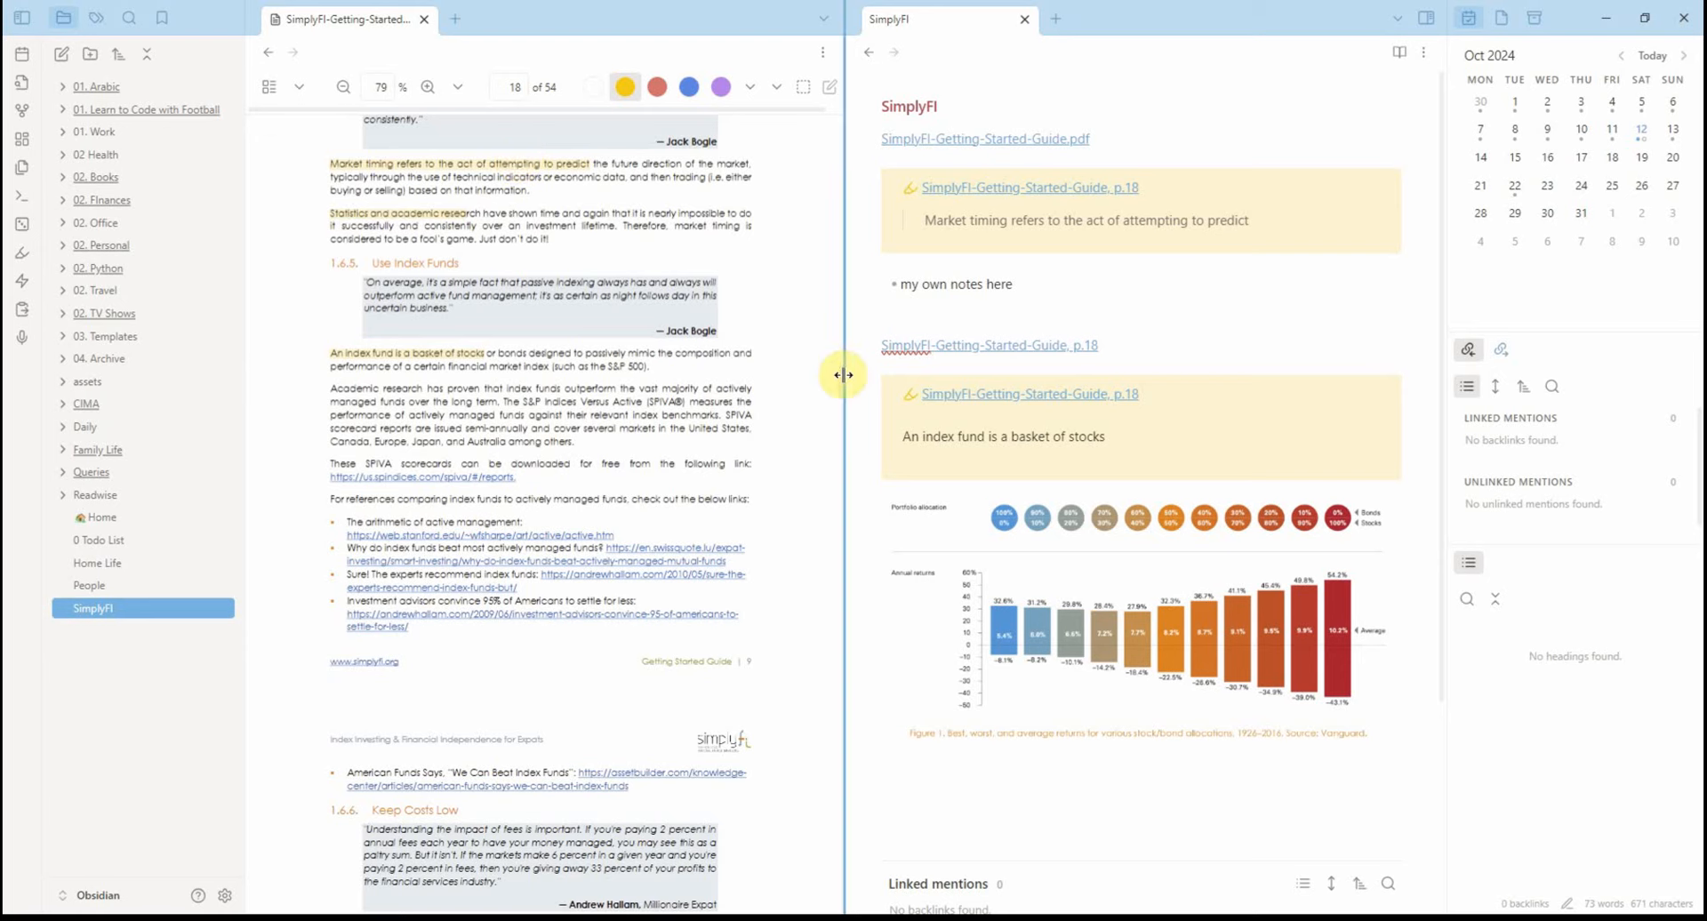
Step: Highlight "Do you need life insurance?" on page 38 in yellow and paste its quote callout below the embedded chart
{"action": "left_click_drag", "start_coordinate": [840, 382], "coordinate": [836, 659]}
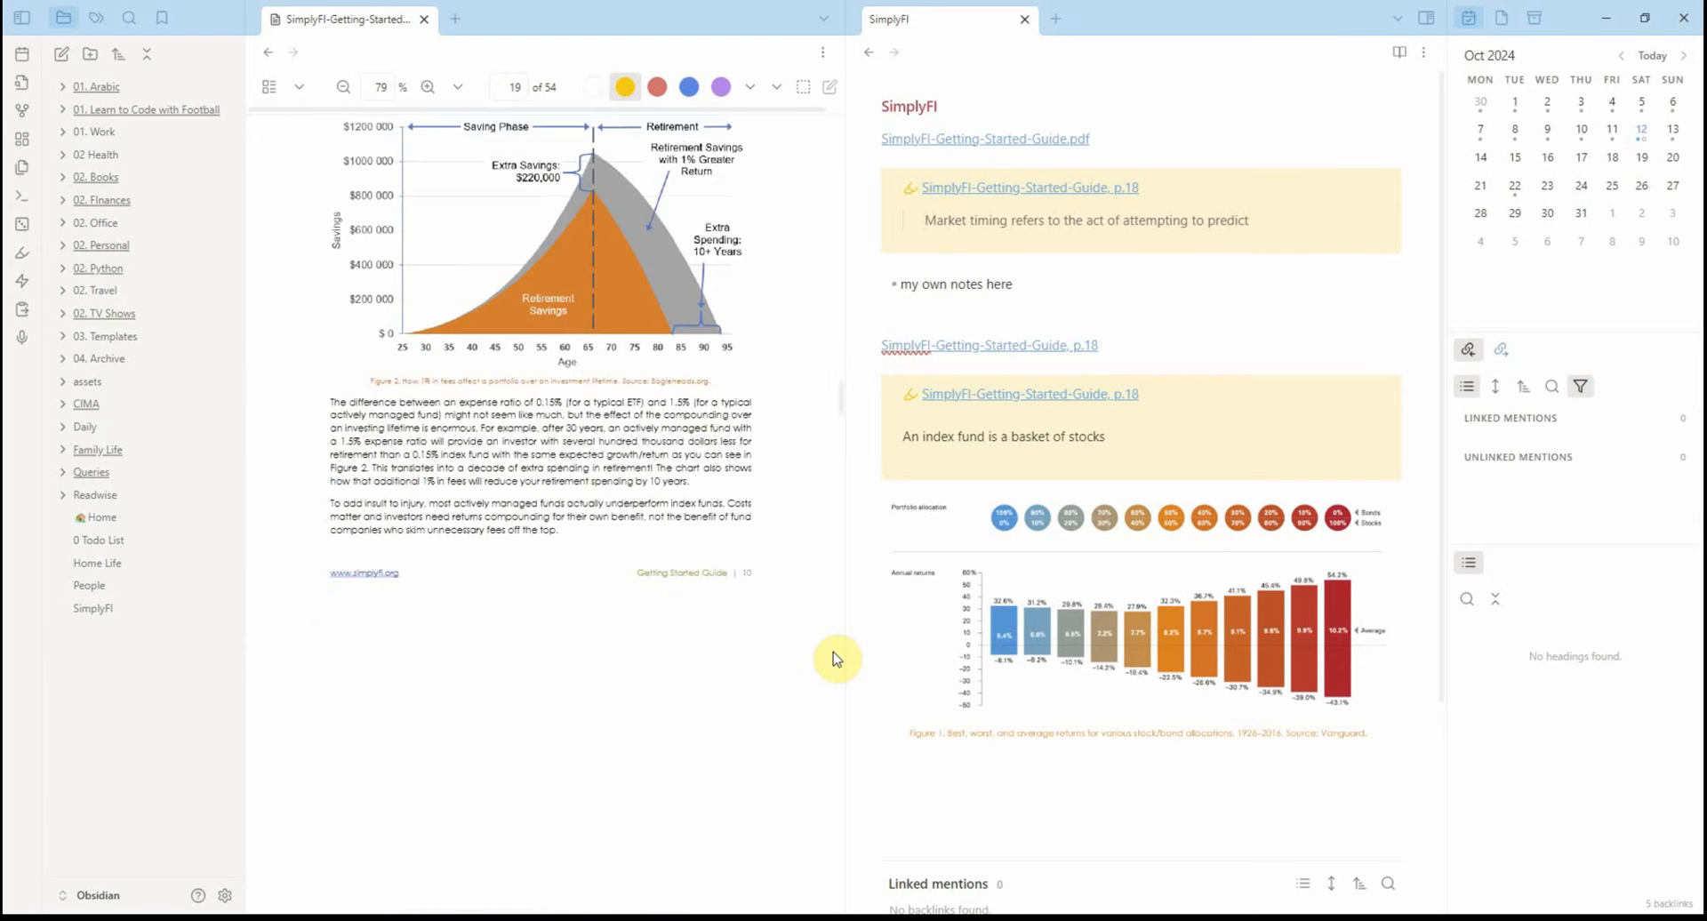
{"action": "scroll", "coordinate": [338, 463], "scroll_direction": "down", "scroll_amount": 5}
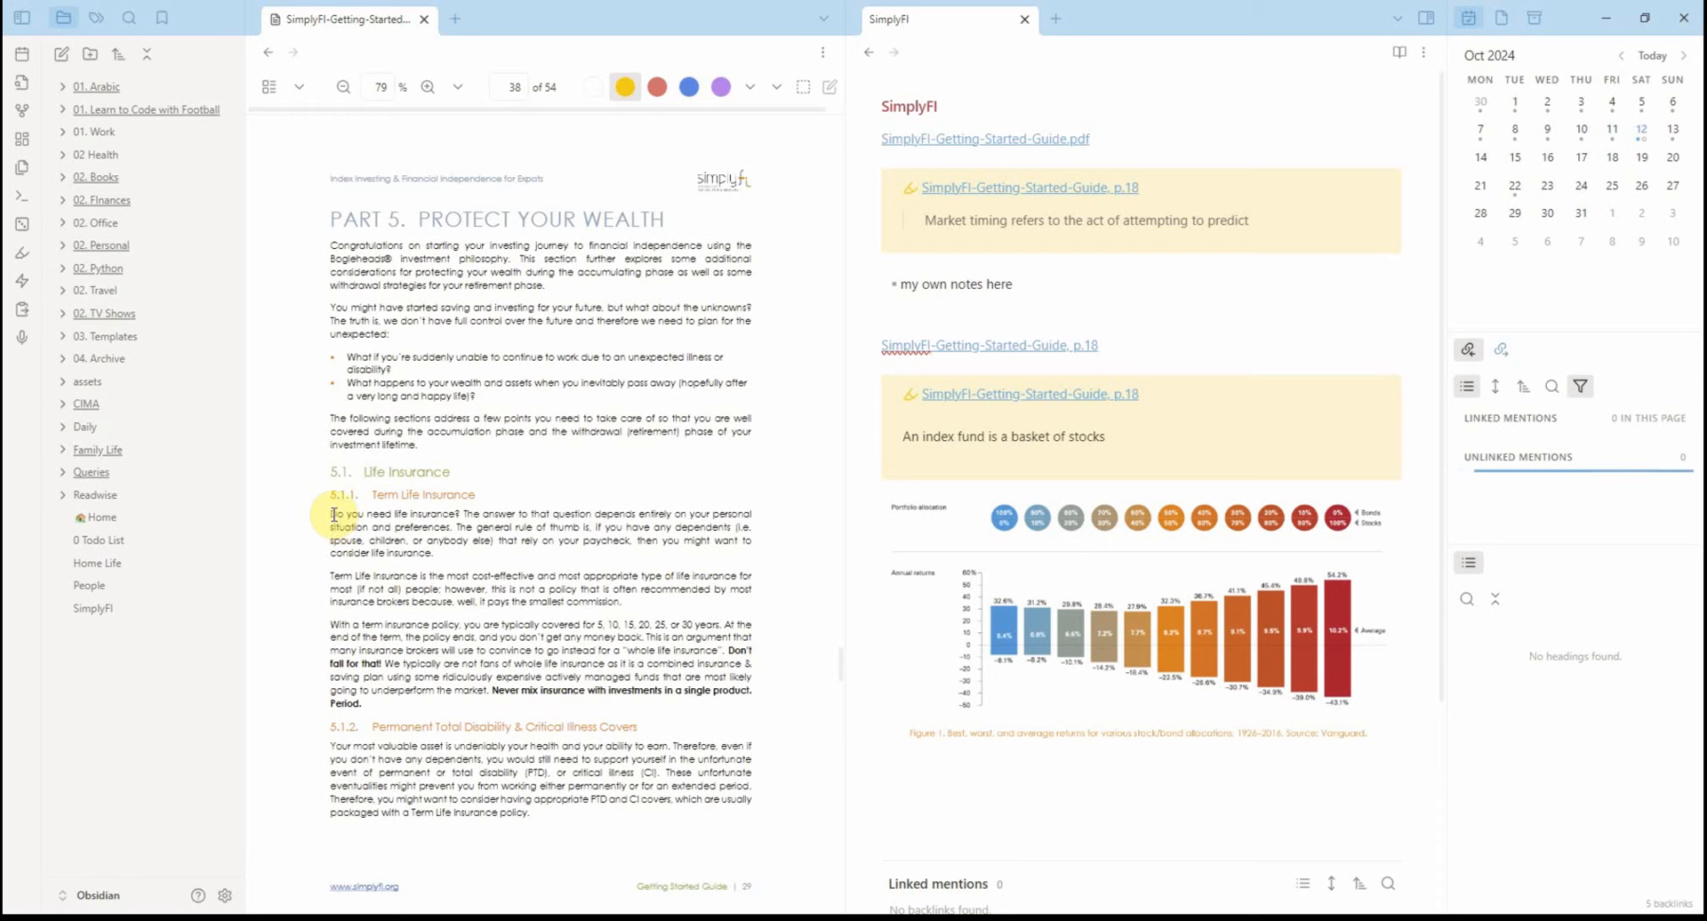
{"action": "left_click_drag", "start_coordinate": [331, 516], "coordinate": [456, 512]}
{"action": "left_click", "coordinate": [625, 86]}
{"action": "left_click", "coordinate": [1023, 802]}
{"action": "type", "text": "[!PDF|yellow] SimplyFI-Getting-Started-Guide, p.38 Do you need life insurance?"}
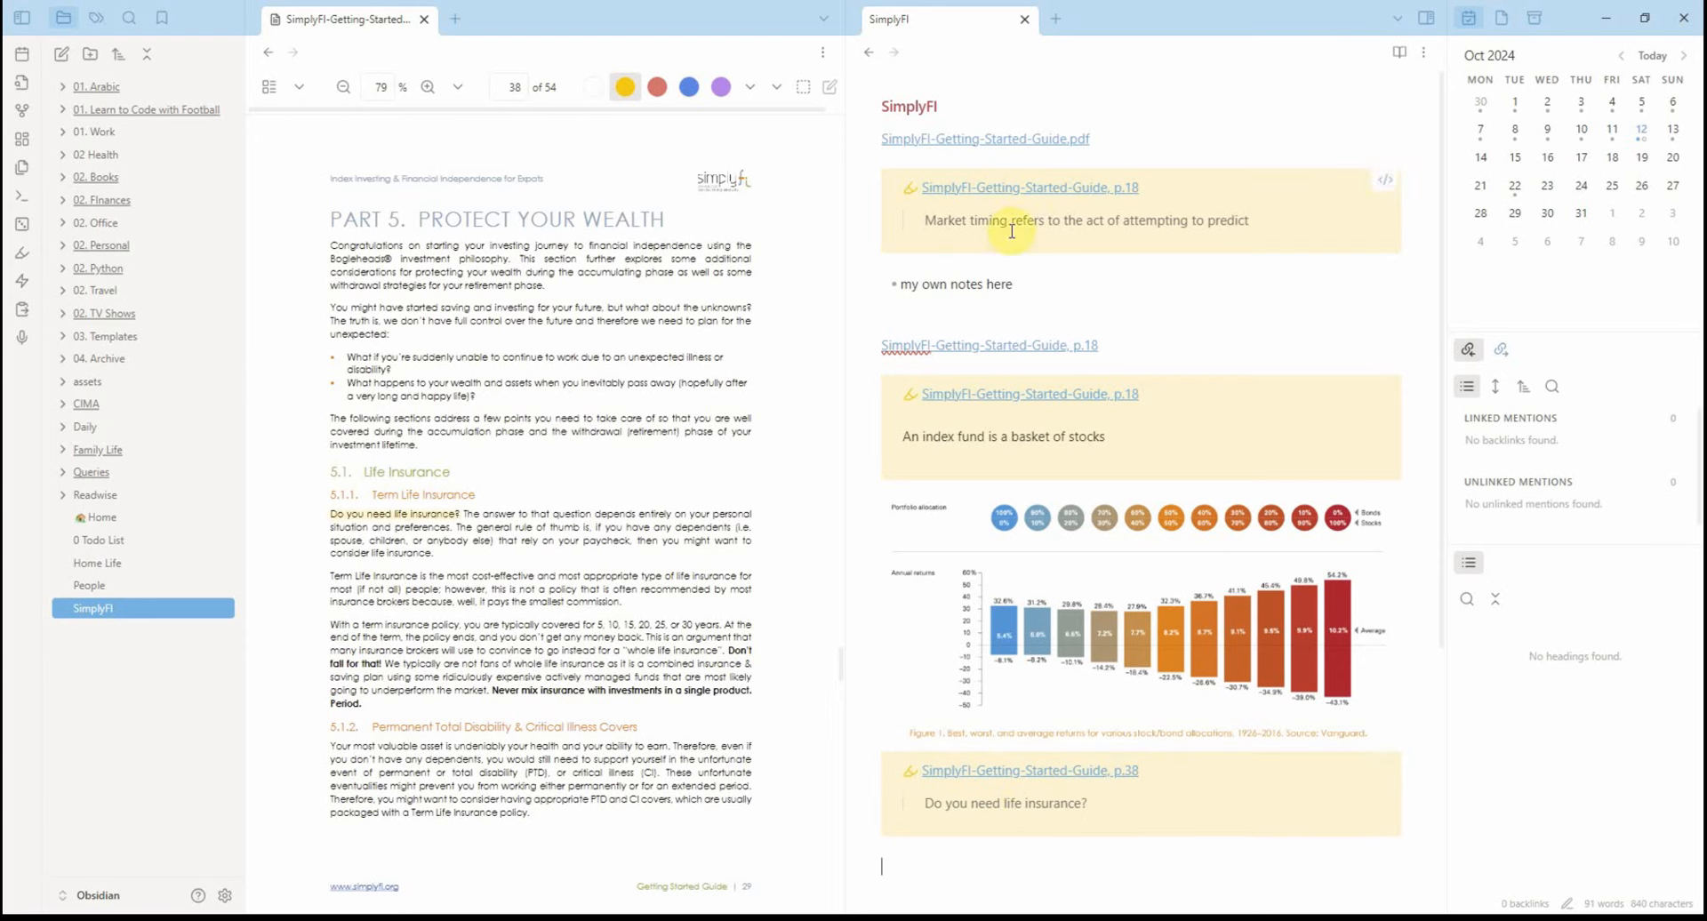
Step: Follow the links of the "Market timing" and "Do you need life insurance?" callouts to their source passages in the PDF
{"action": "left_click", "coordinate": [1038, 194]}
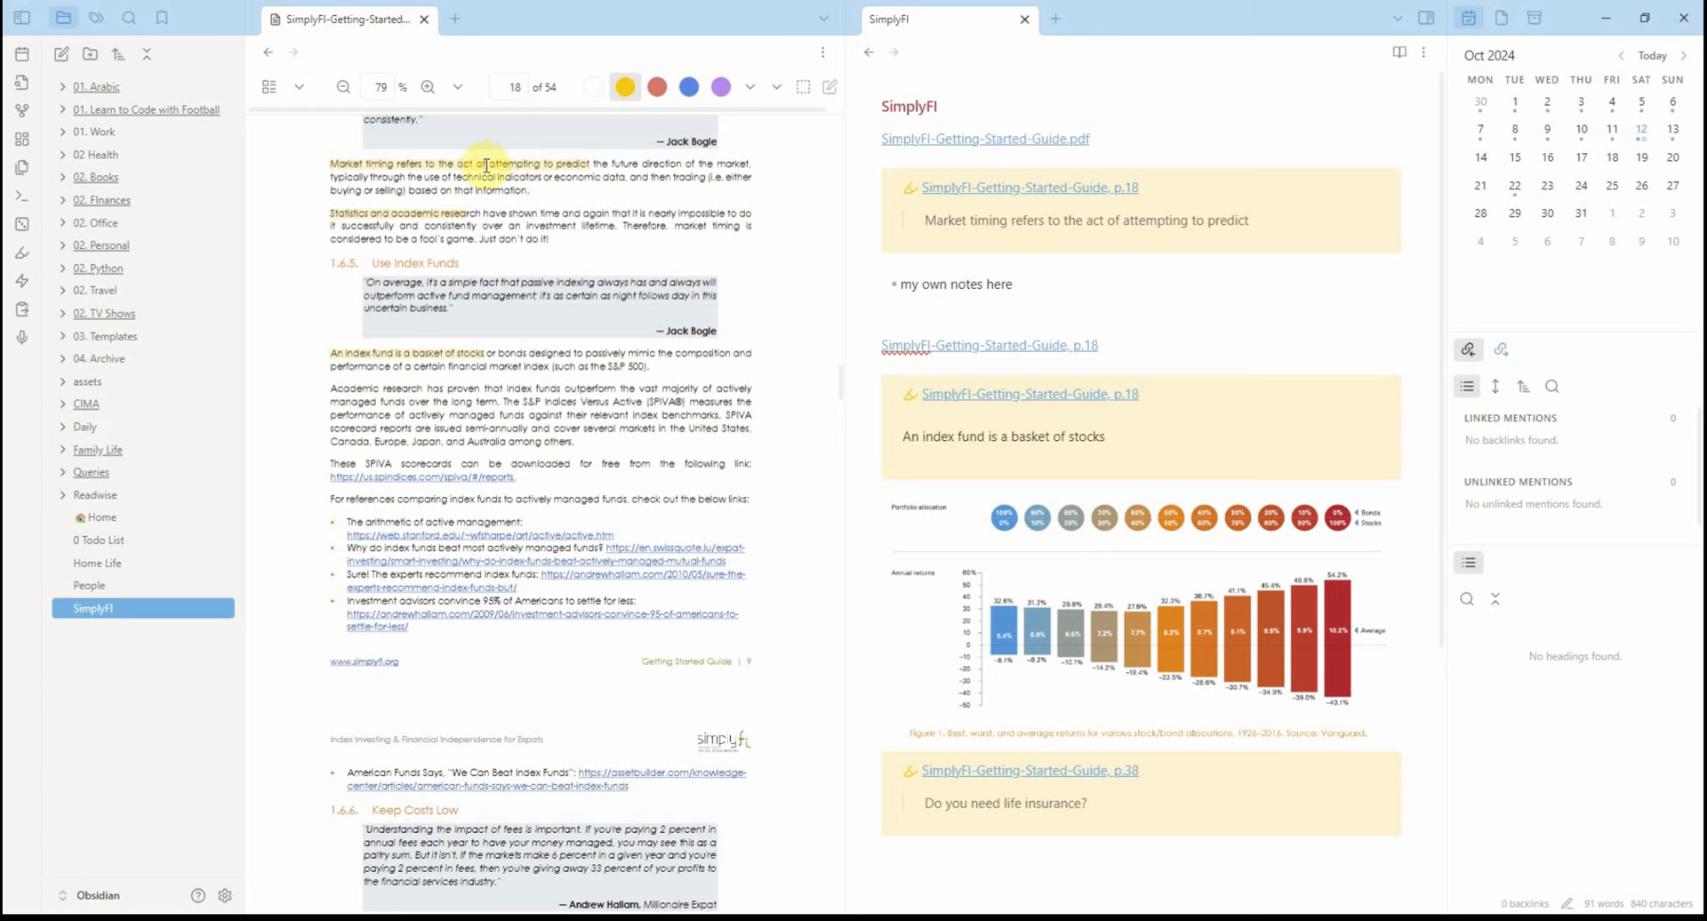
{"action": "mouse_move", "coordinate": [941, 196]}
{"action": "left_click", "coordinate": [978, 770]}
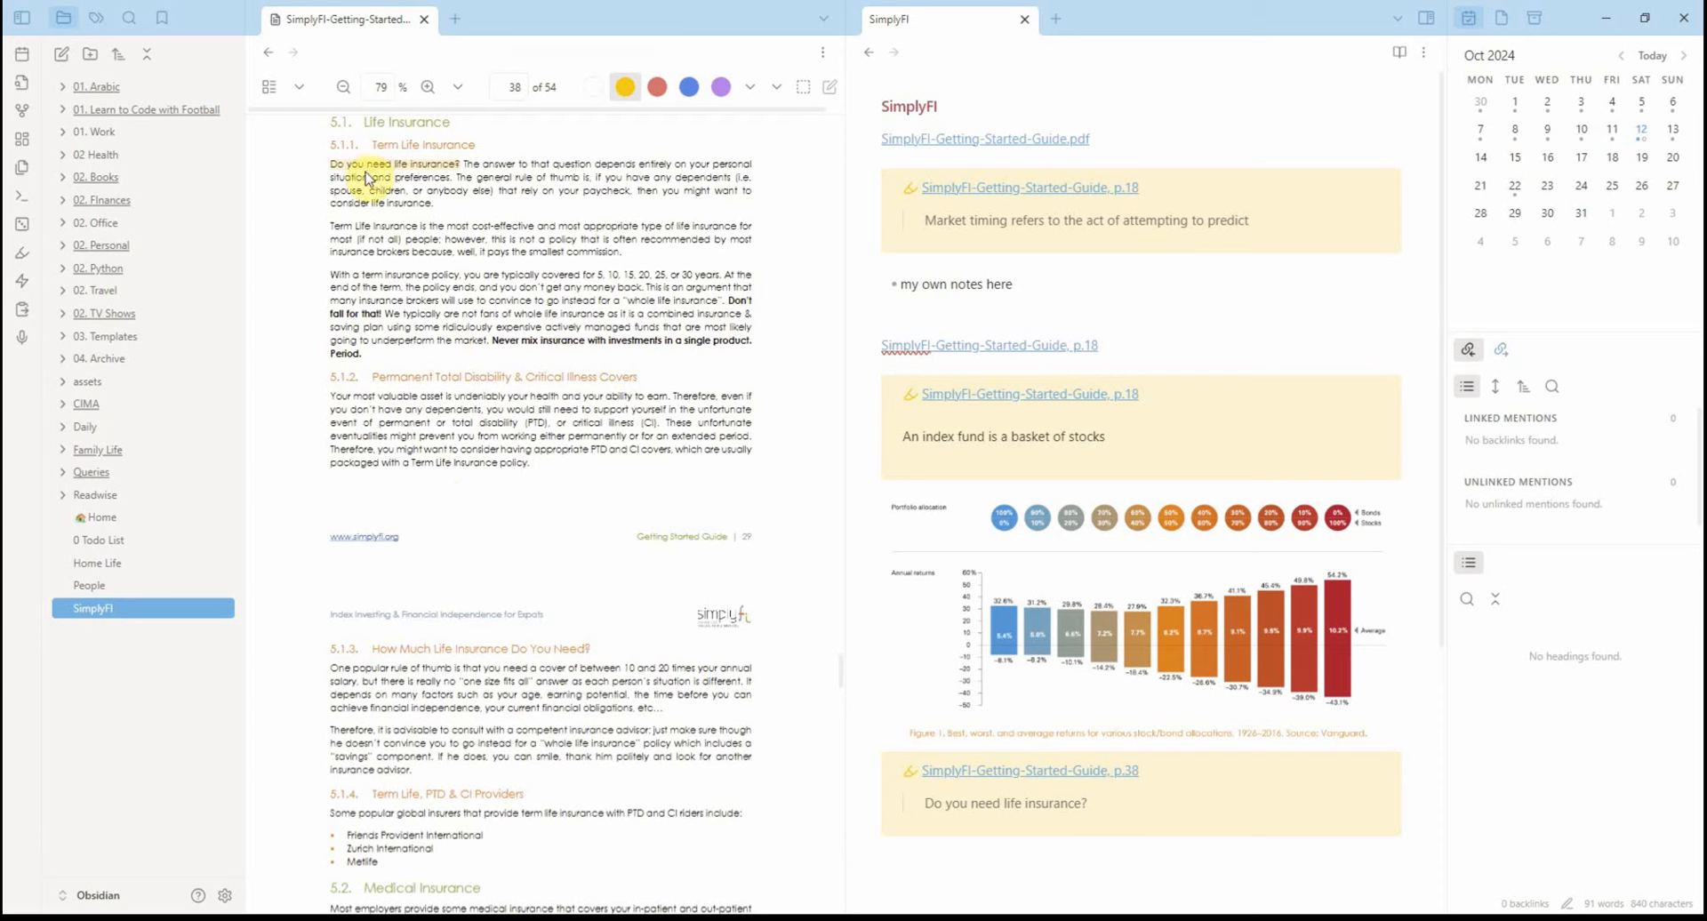
{"action": "mouse_move", "coordinate": [1018, 203]}
{"action": "scroll", "coordinate": [600, 579], "scroll_direction": "down", "scroll_amount": 2}
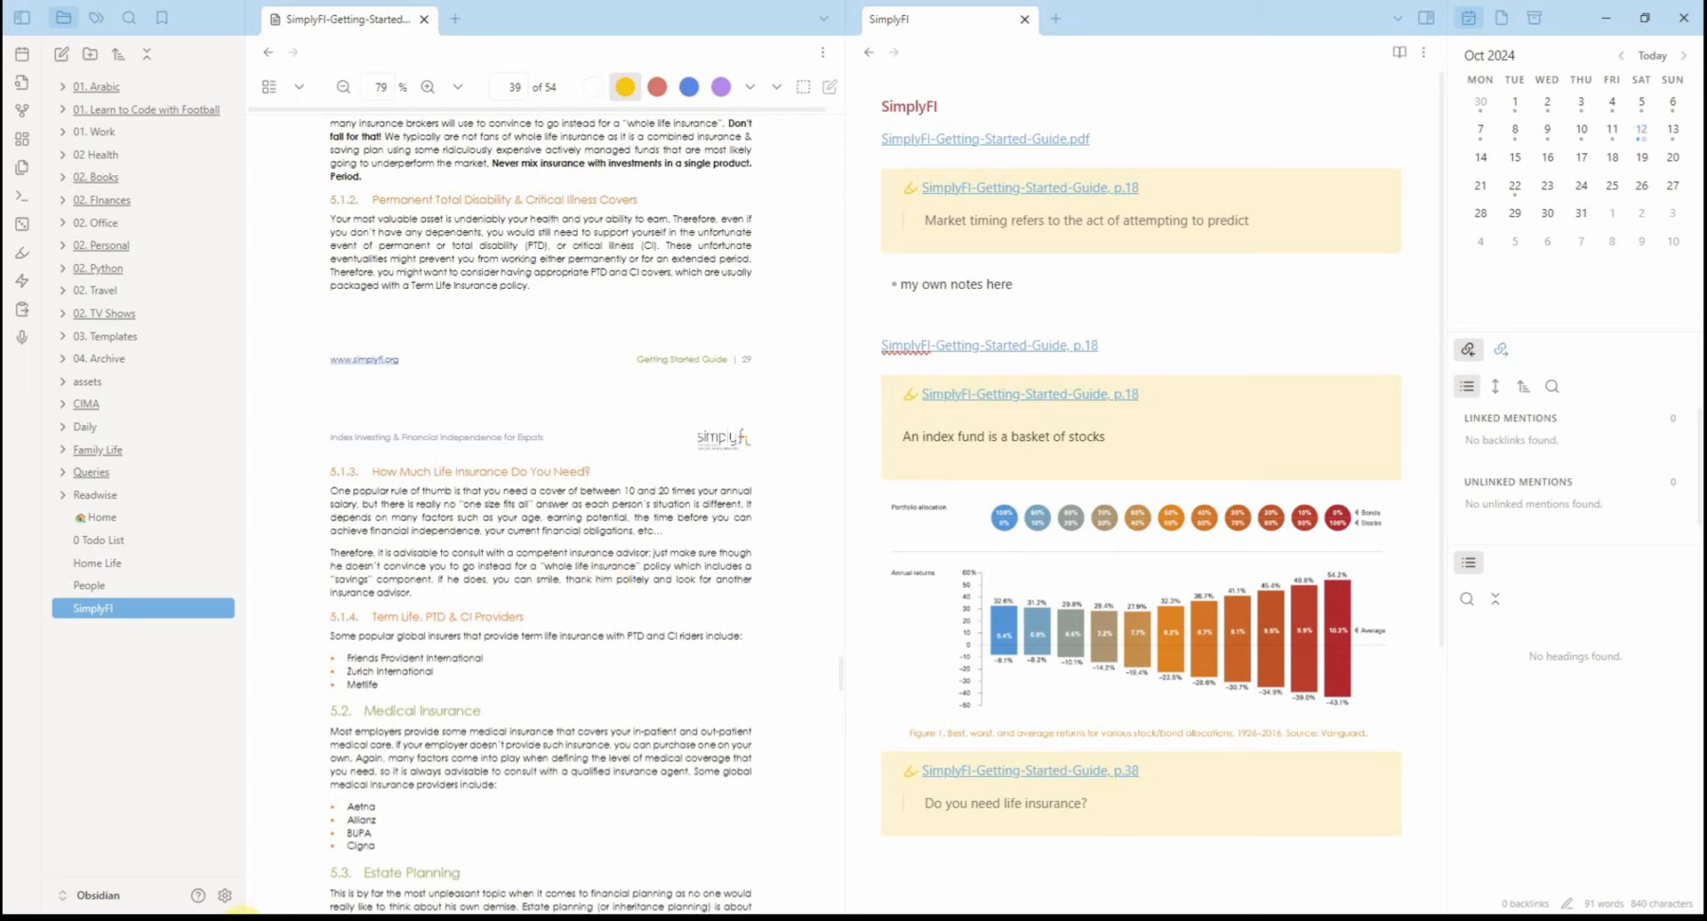
Step: View the installed plugins in the Community plugins settings, open the community plugin catalogue and close it again
{"action": "left_click", "coordinate": [227, 894]}
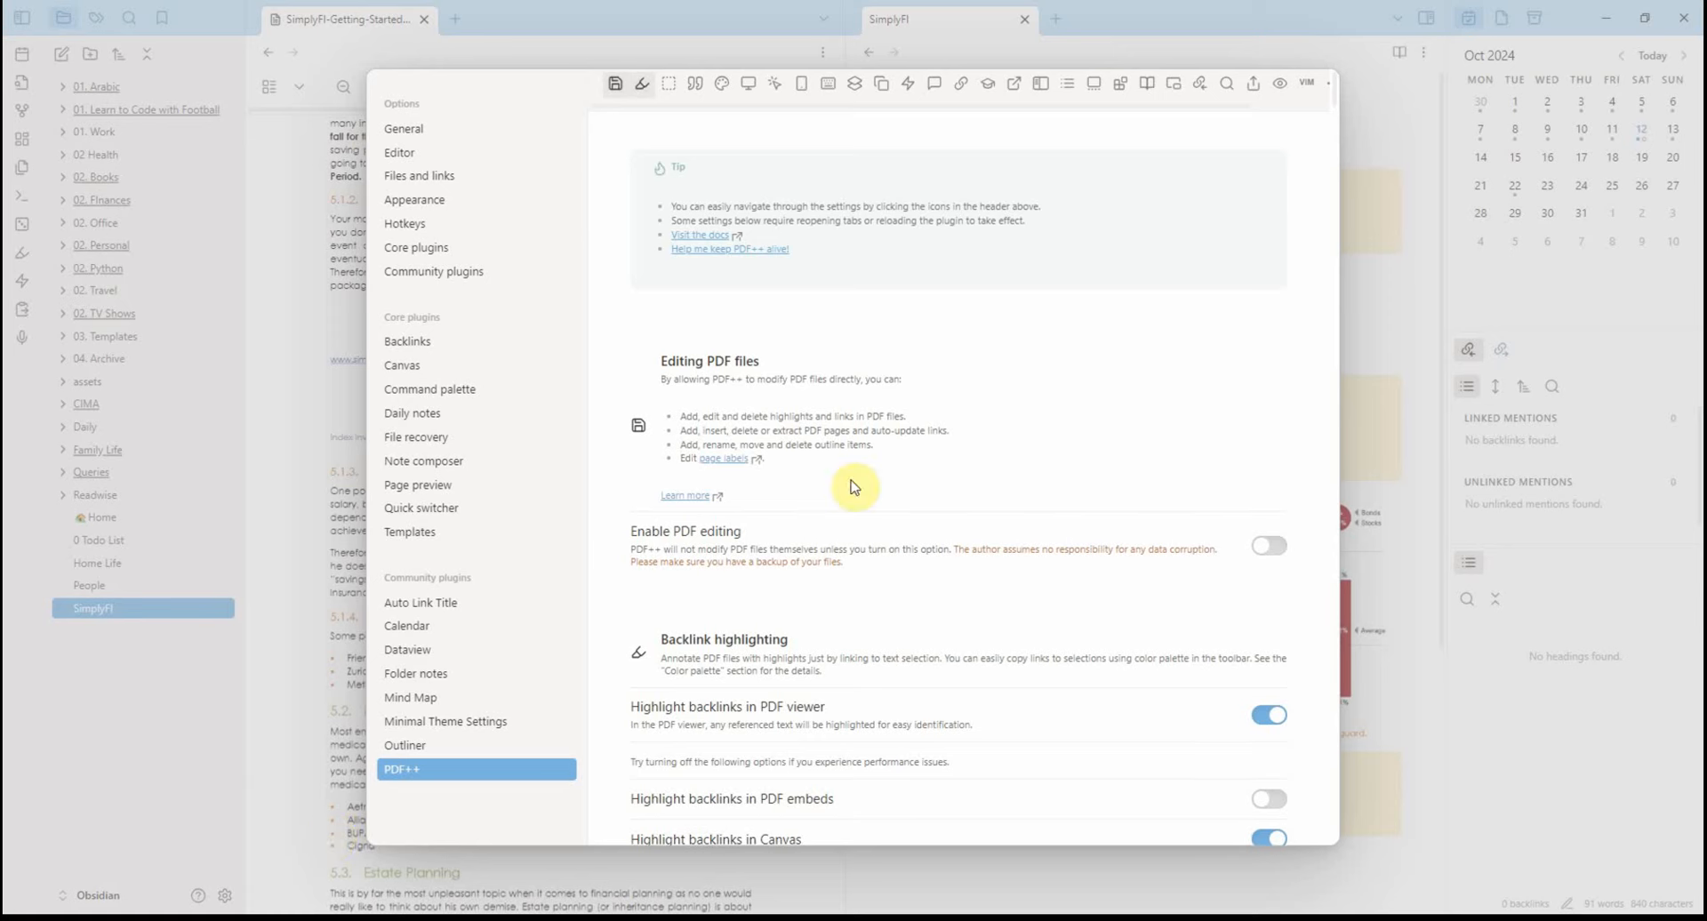
{"action": "left_click", "coordinate": [458, 273]}
{"action": "left_click", "coordinate": [1133, 276]}
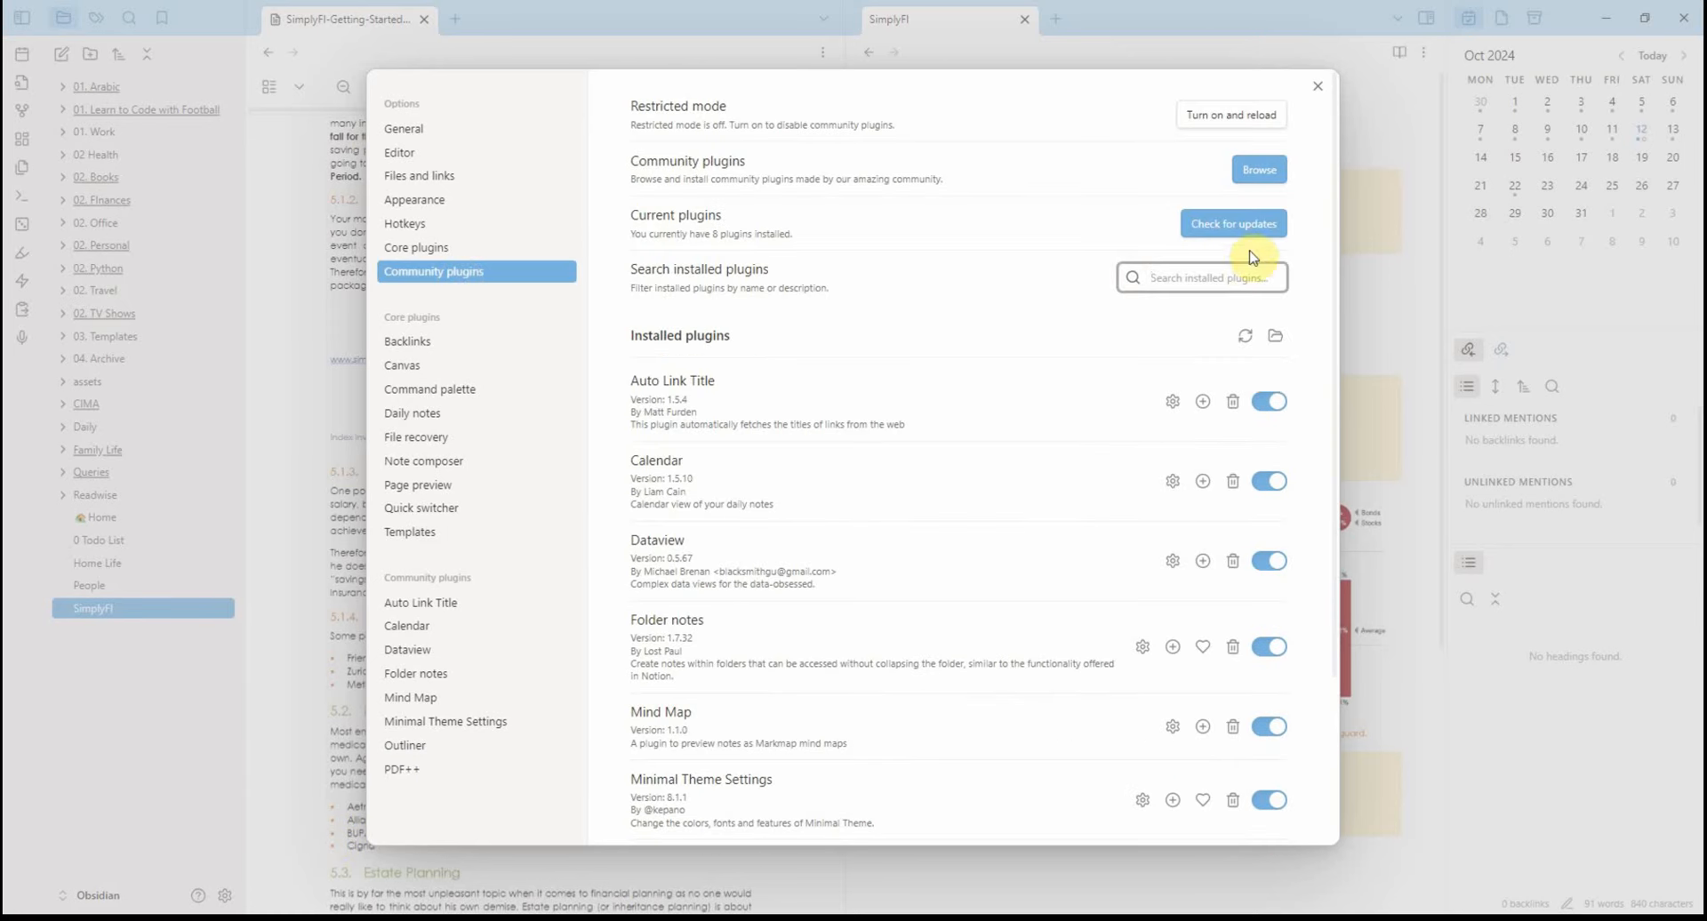
{"action": "left_click", "coordinate": [1260, 170]}
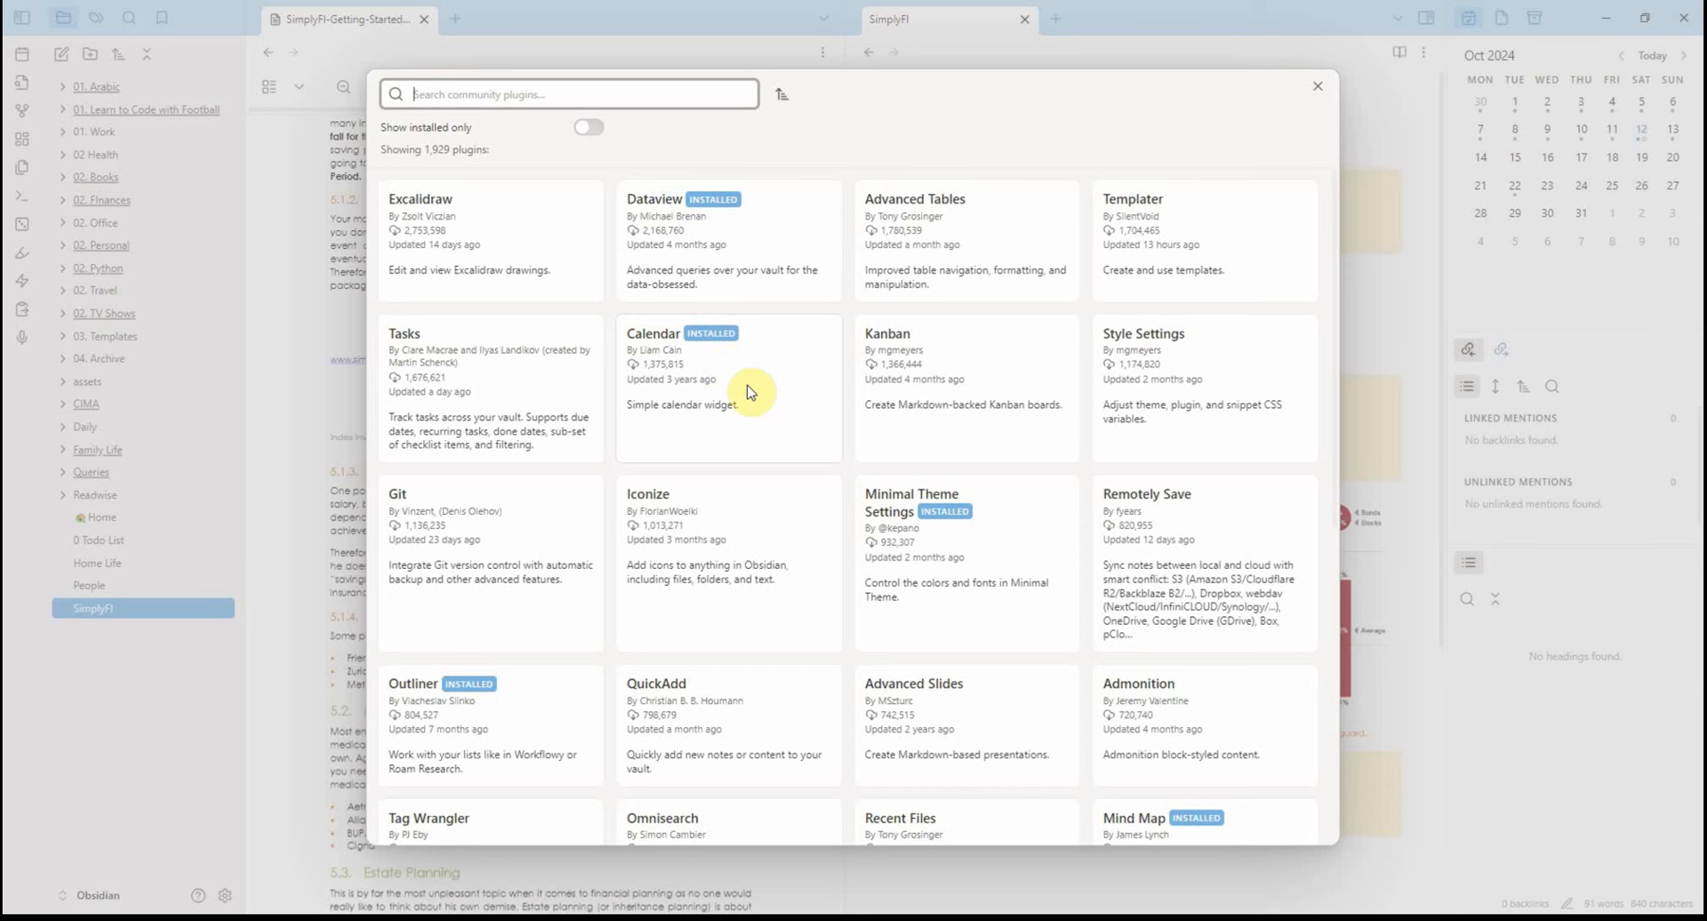
{"action": "left_click", "coordinate": [285, 545]}
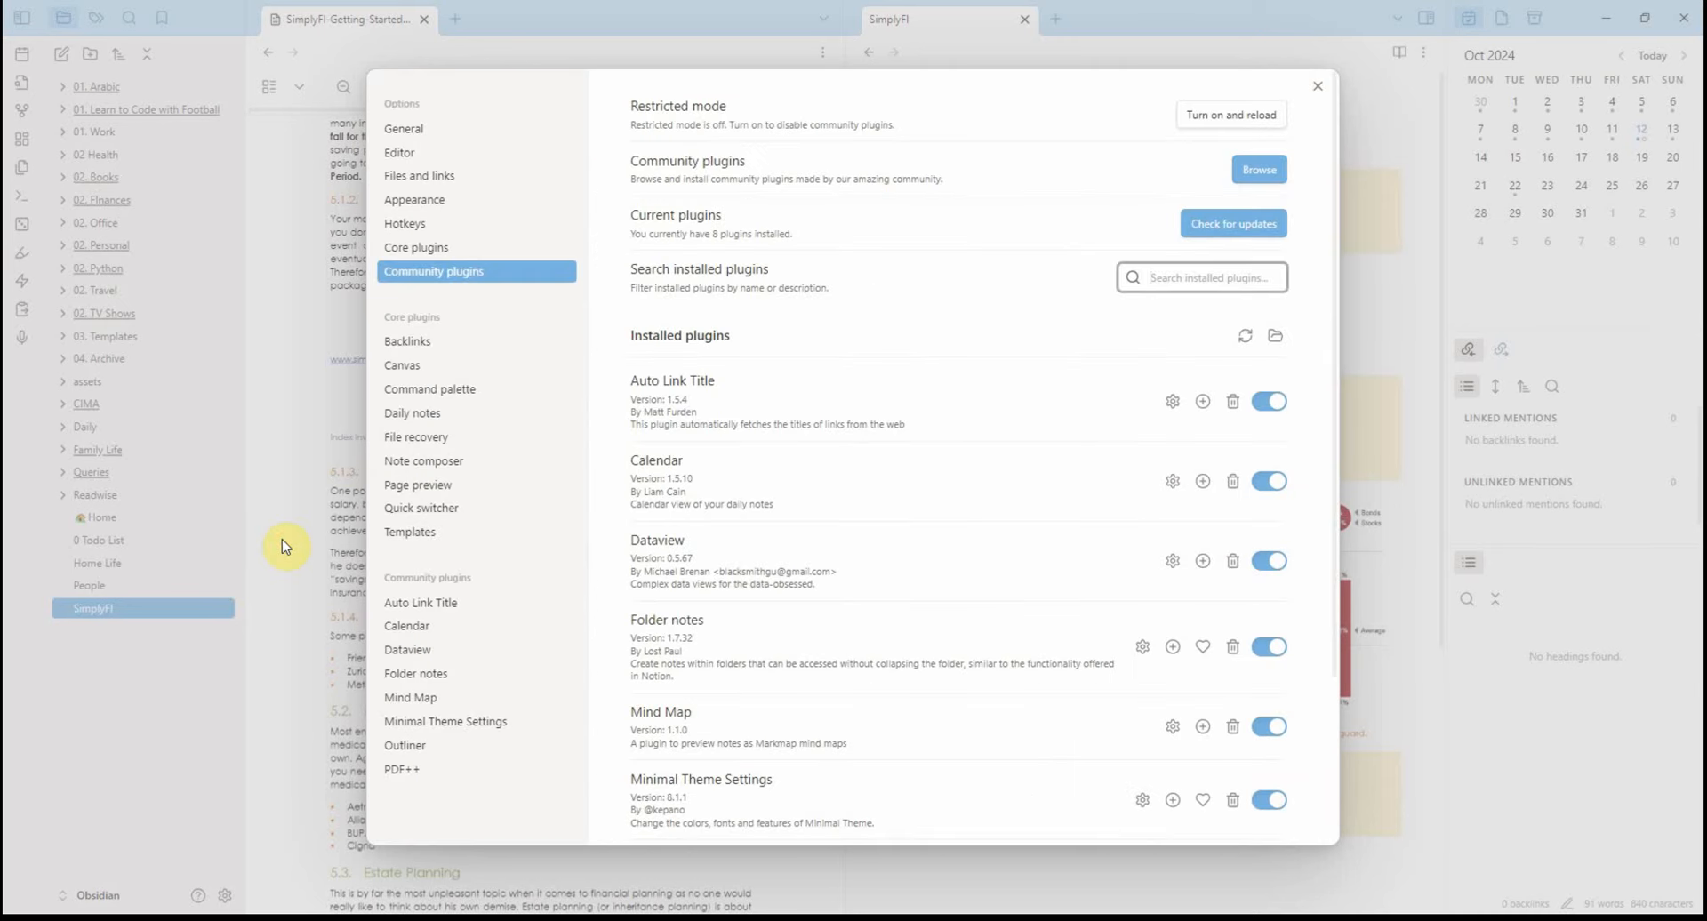